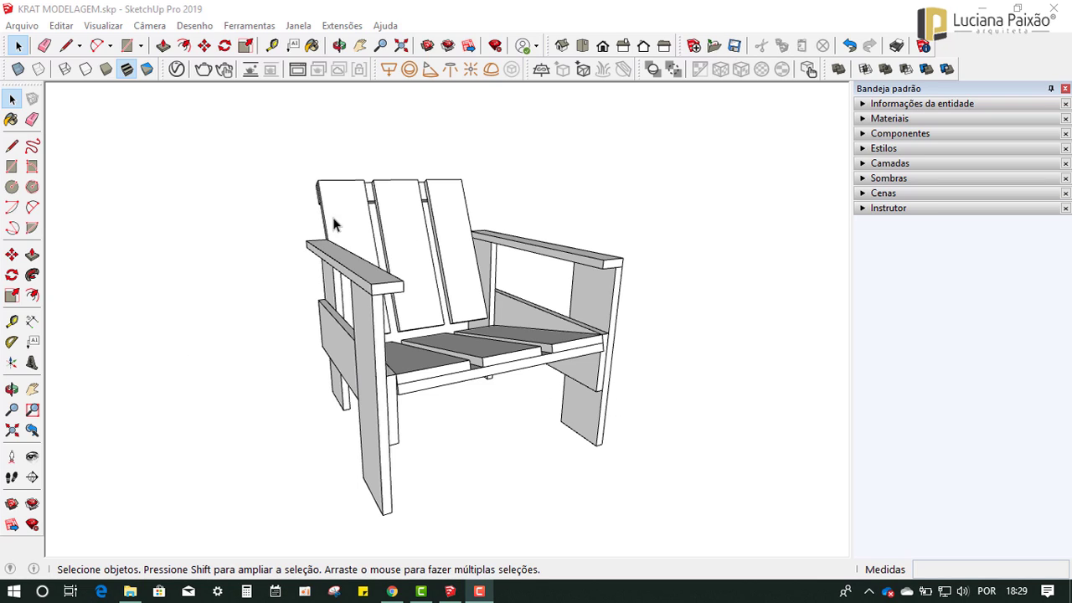
Step: Orbit the Krat chair model until its front faces forward
mouse_move(340, 312)
middle_mouse_down()
mouse_move(443, 335)
mouse_move(382, 364)
mouse_move(423, 371)
middle_mouse_up()
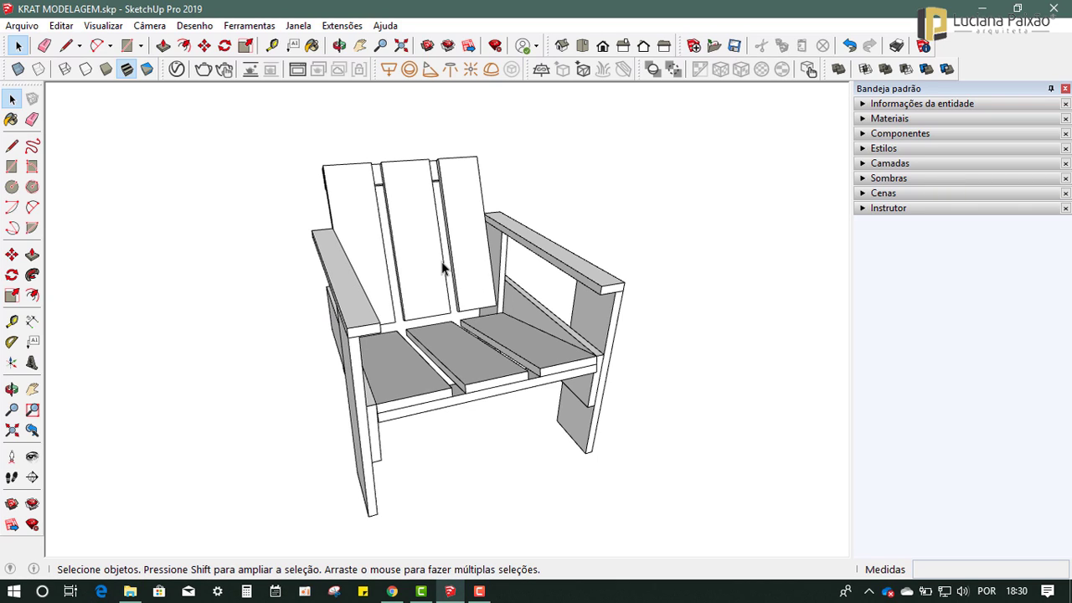
mouse_move(355, 302)
middle_mouse_down()
mouse_move(445, 355)
mouse_move(346, 318)
middle_mouse_up()
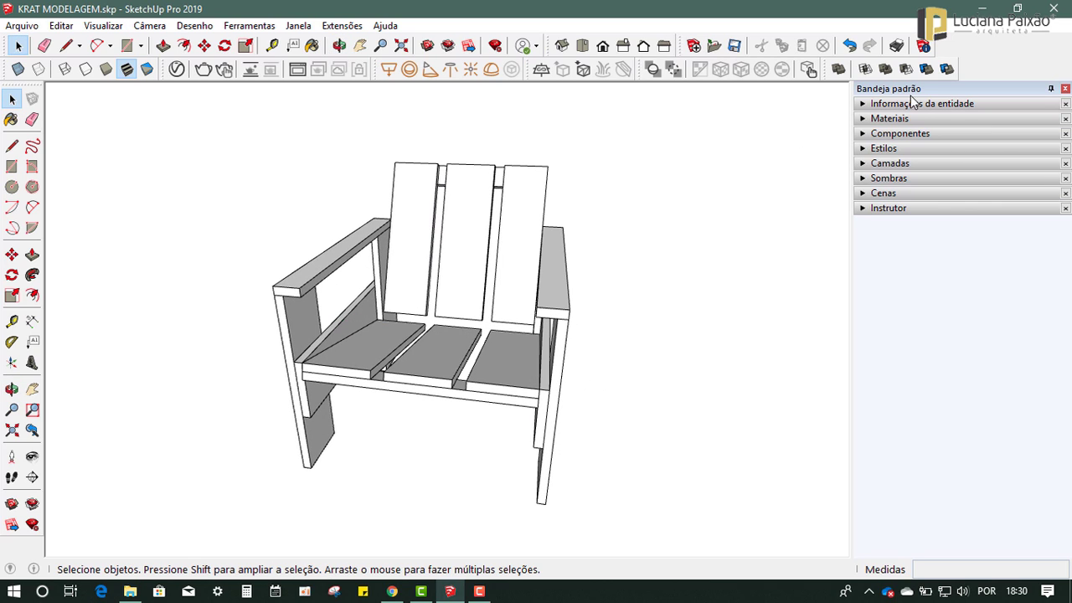
Step: Show the In Model materials list in the Materials panel and select the chair's backrest group
left_click(865, 122)
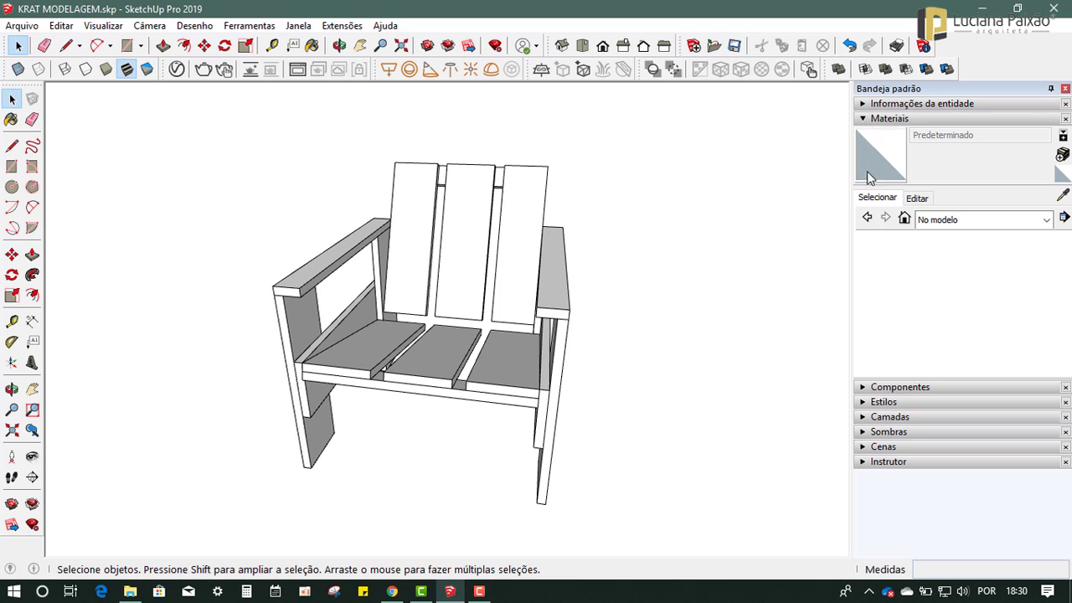
left_click(904, 219)
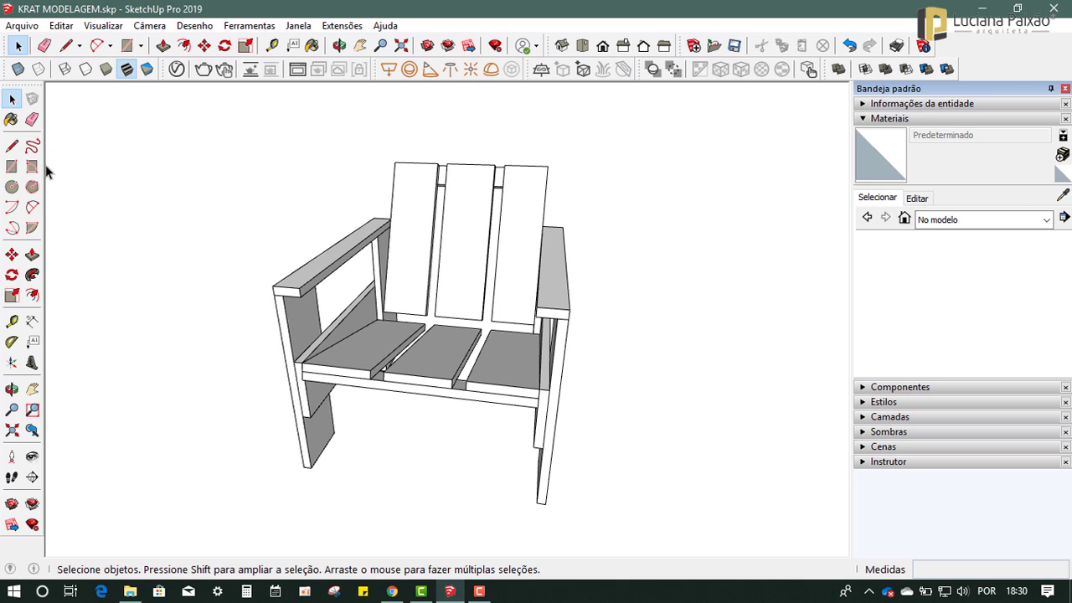
left_click(405, 218)
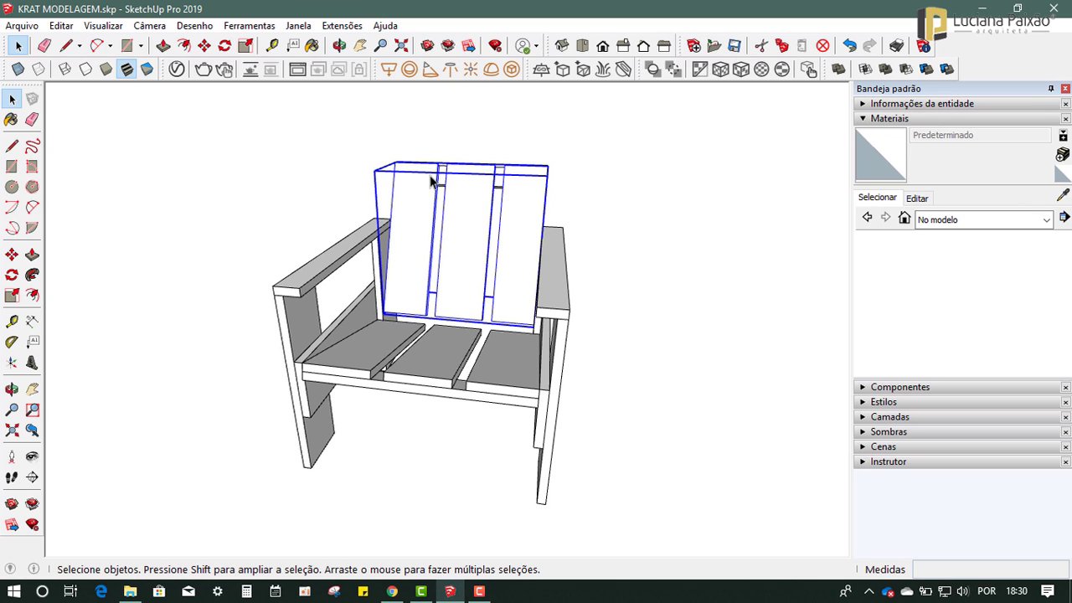
Step: Open the backrest group for editing, select its left slat and zoom in on it
double_click(421, 210)
left_click(430, 189)
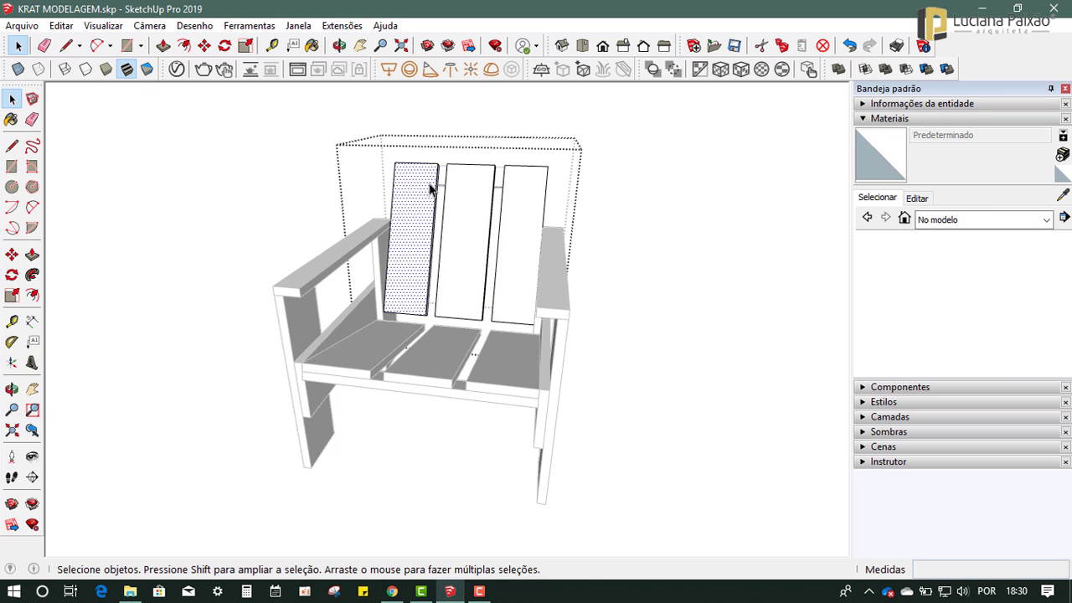
mouse_move(492, 205)
middle_mouse_down()
mouse_move(371, 248)
mouse_move(500, 268)
mouse_move(528, 235)
middle_mouse_up()
scroll(457, 151, "up", 2)
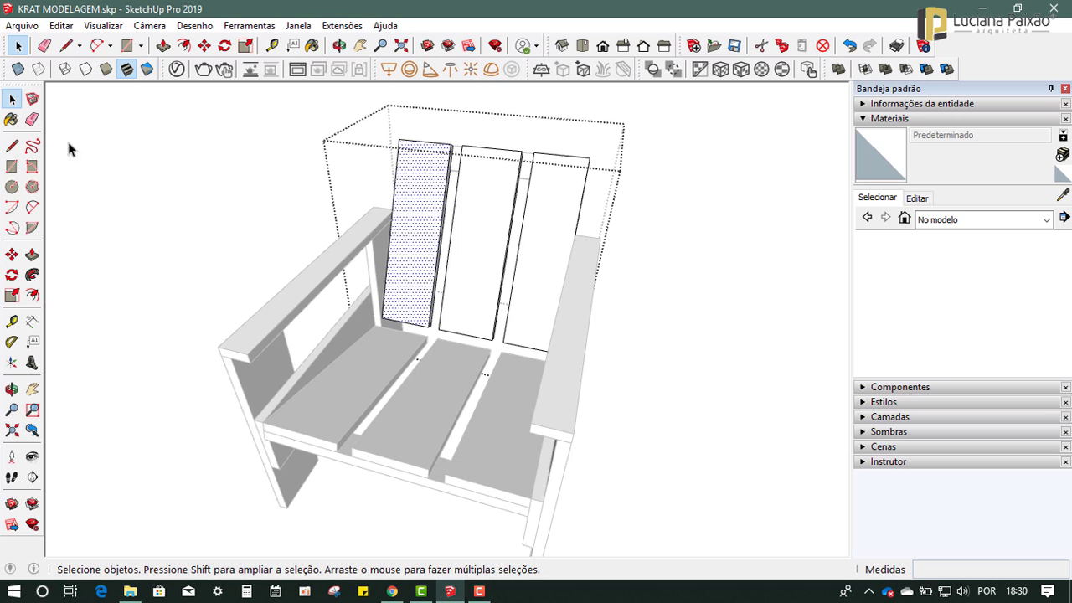
left_click(32, 28)
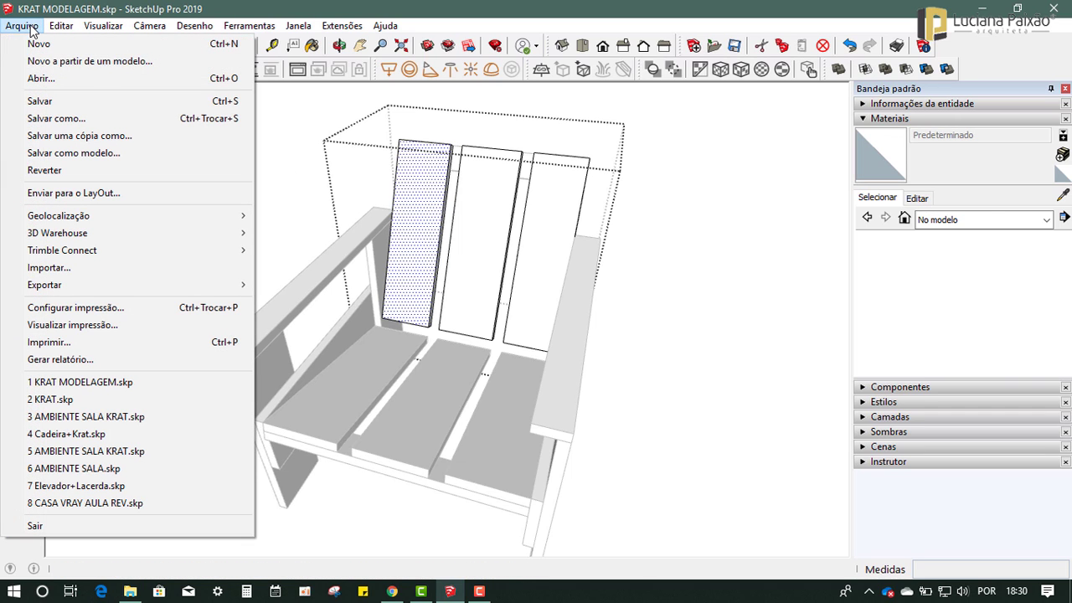
Step: Import MATERIAL MADEIRA.jpg from the AULA 03 folder as a JPEG texture
left_click(84, 268)
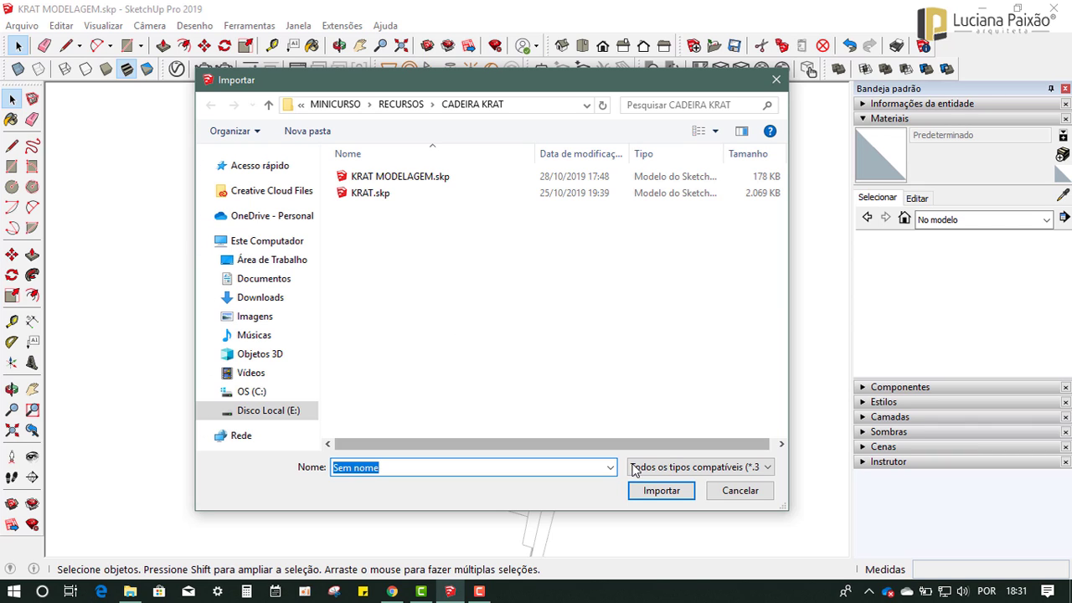
left_click(675, 468)
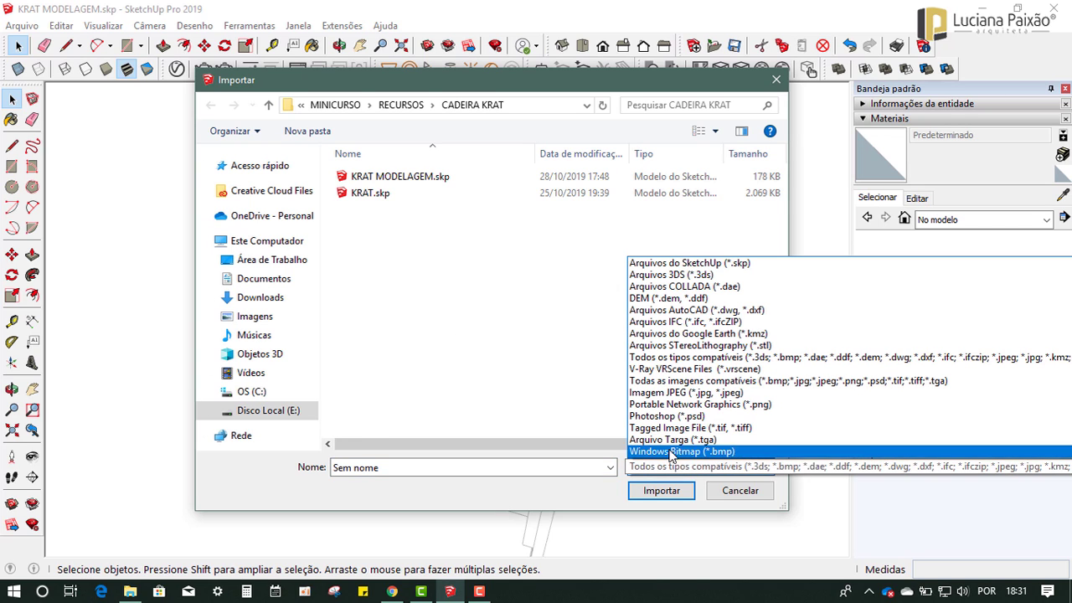
left_click(676, 393)
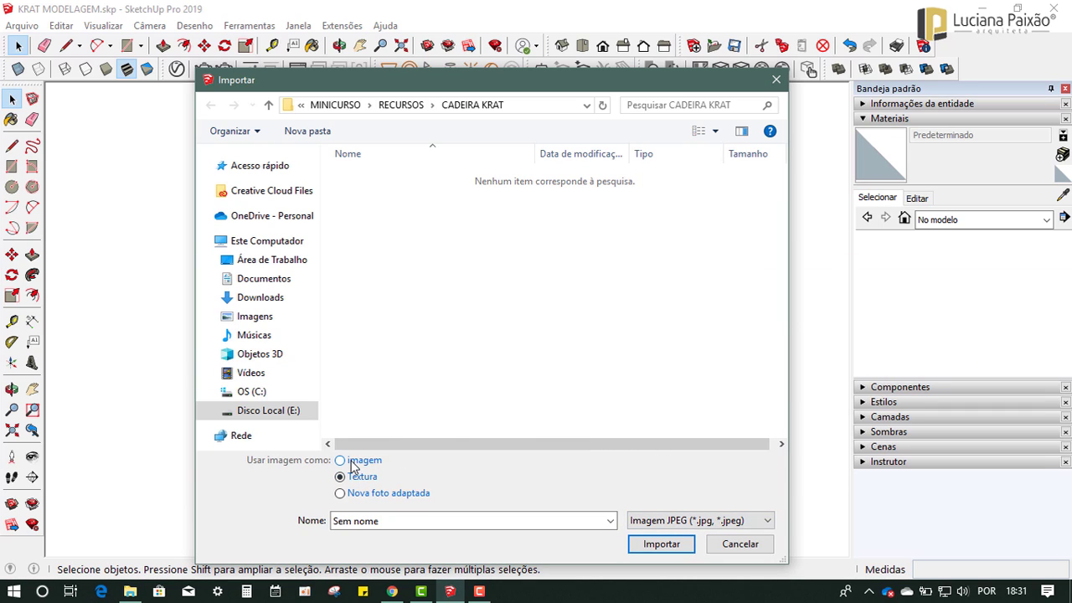
left_click(269, 105)
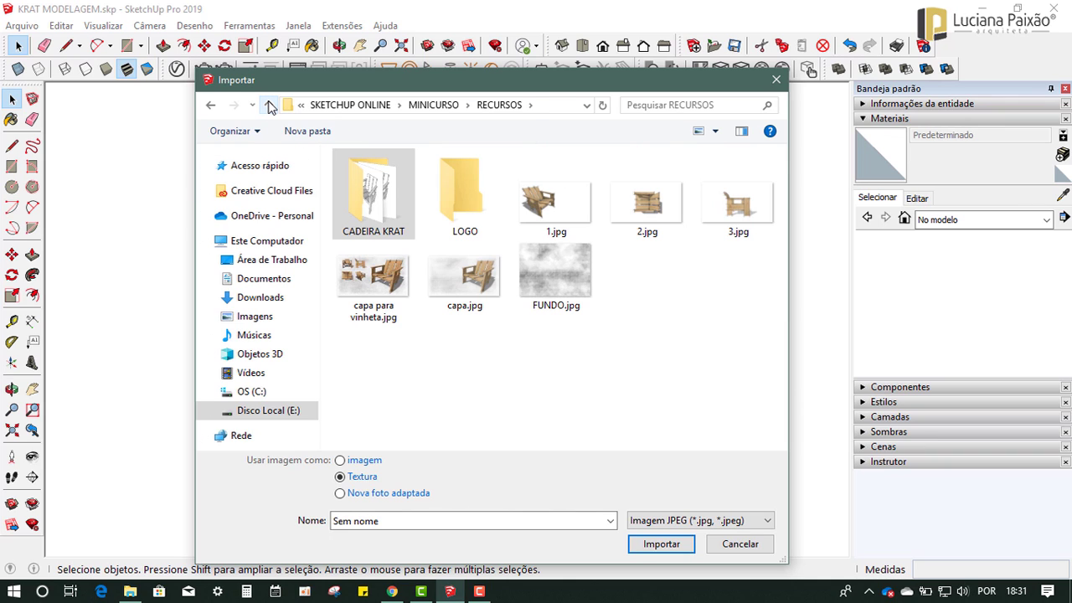
left_click(269, 106)
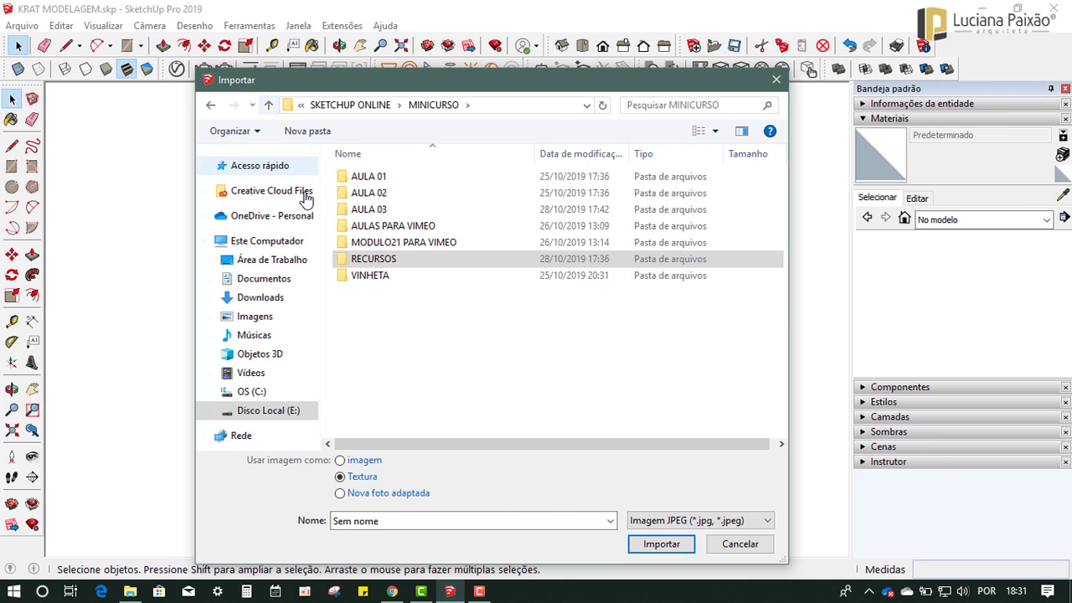
double_click(382, 210)
left_click(485, 213)
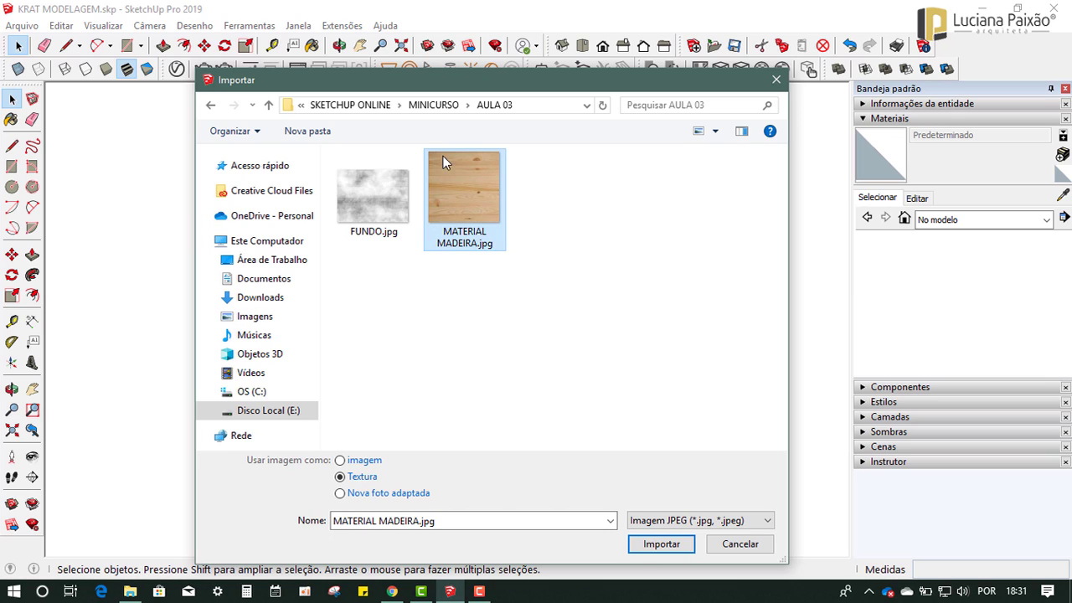
left_click(661, 544)
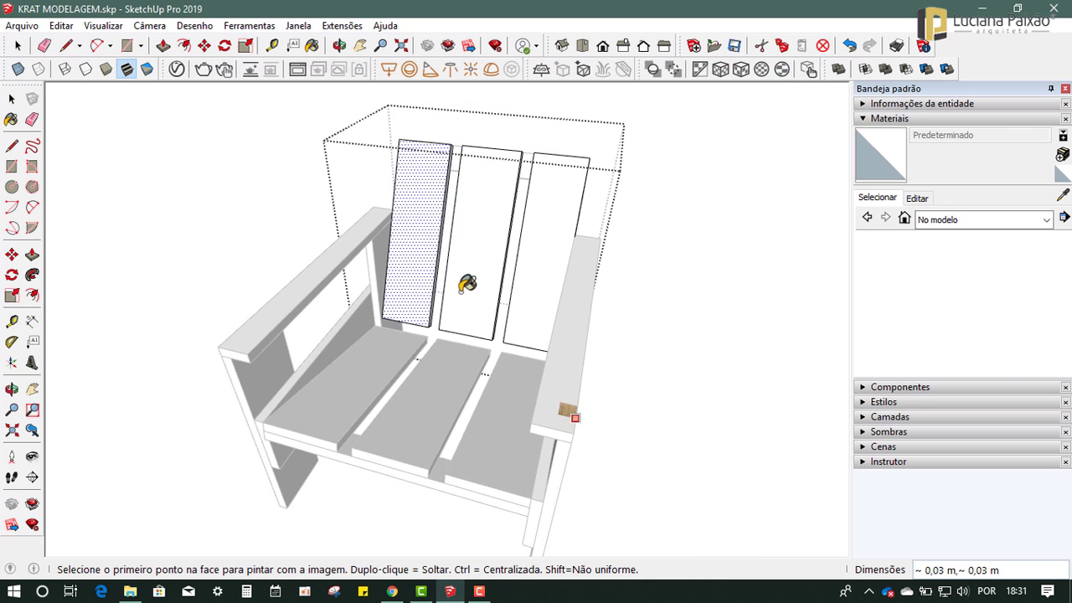
Step: Anchor the wood texture at the left backrest plank's bottom-left corner
scroll(396, 287, "up", 1)
scroll(400, 292, "up", 3)
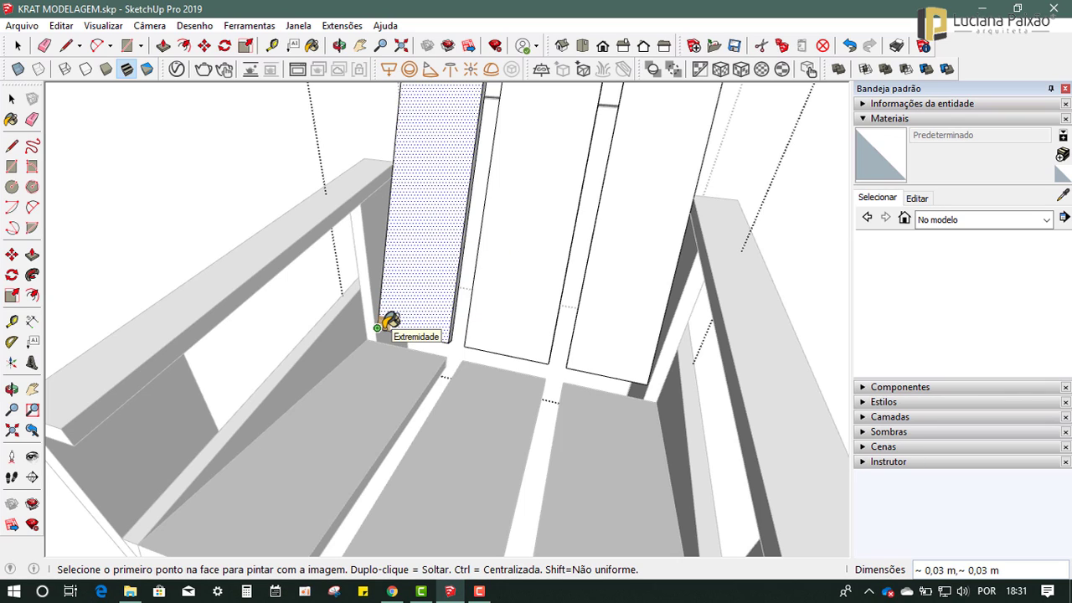
left_click(377, 328)
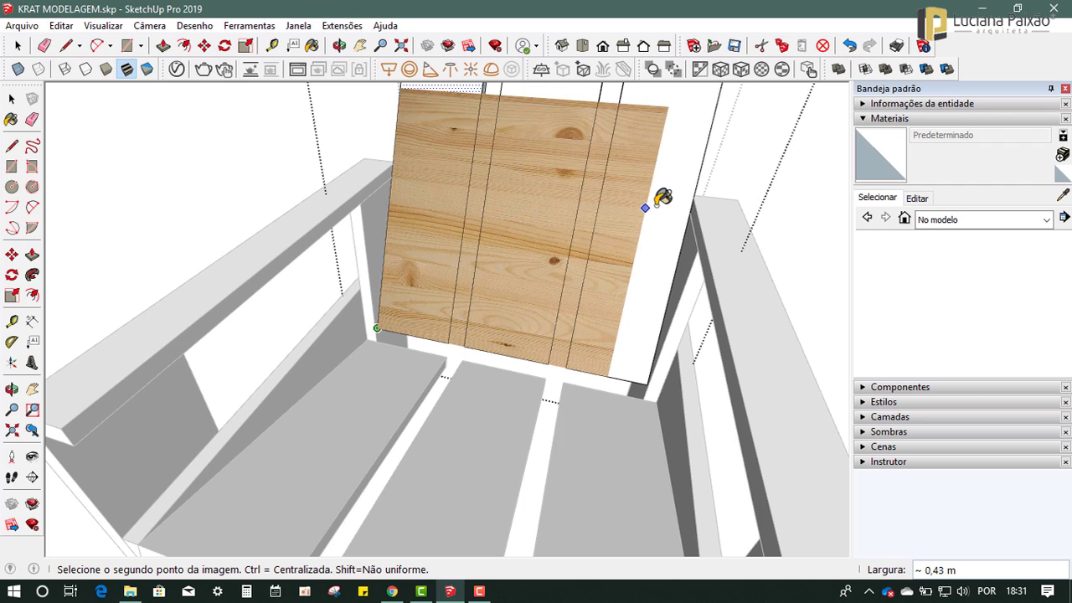
scroll(382, 306, "down", 3)
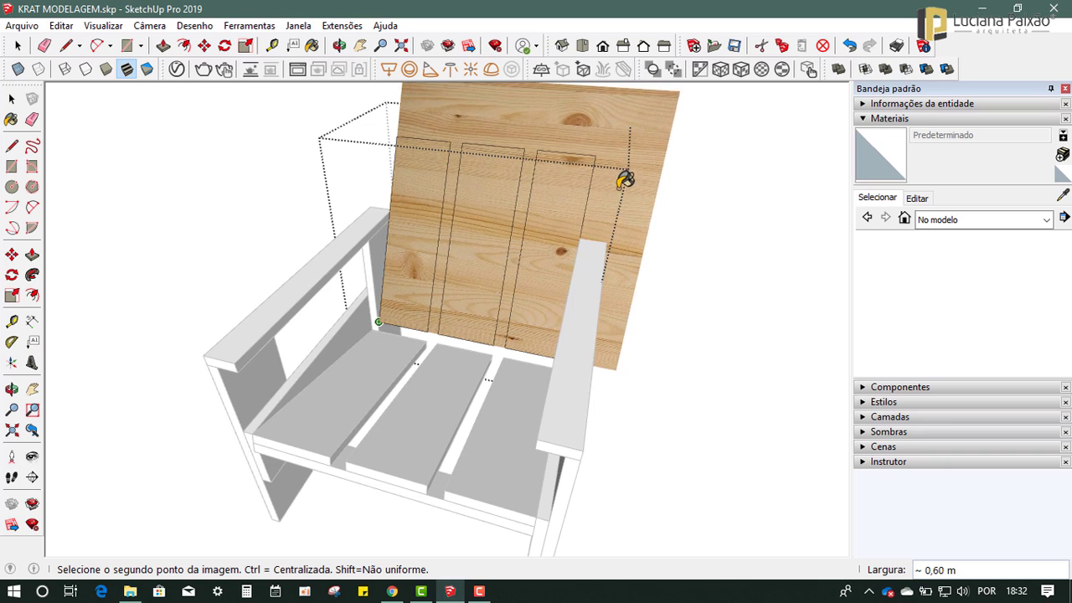
Step: Set the wood texture's size on the left plank and bring up the plank's context menu
left_click(616, 183)
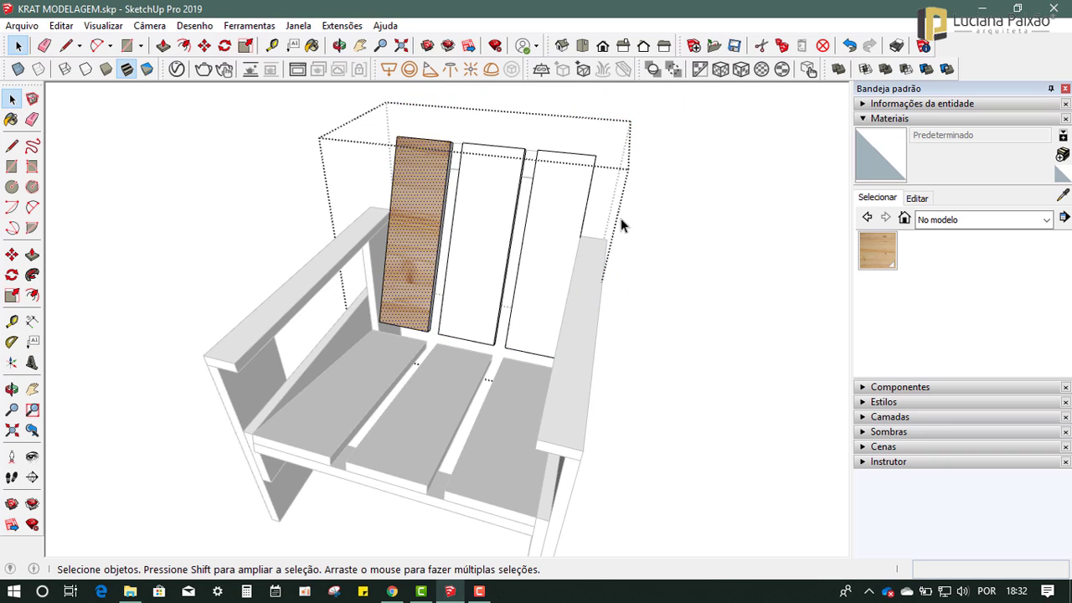
scroll(424, 183, "up", 3)
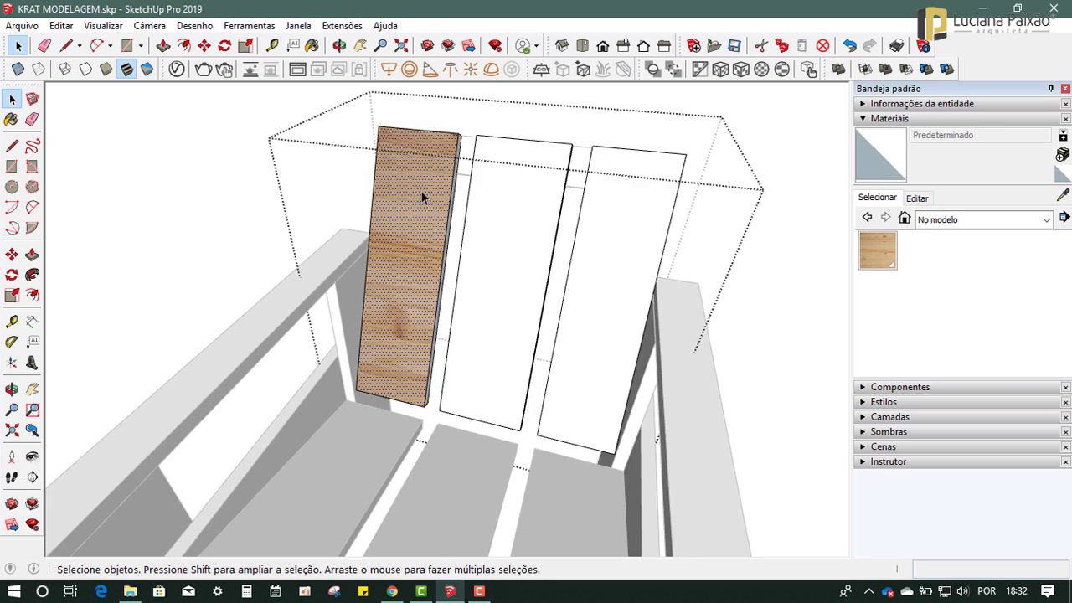
mouse_move(422, 192)
middle_mouse_down()
mouse_move(575, 340)
mouse_move(410, 309)
middle_mouse_up()
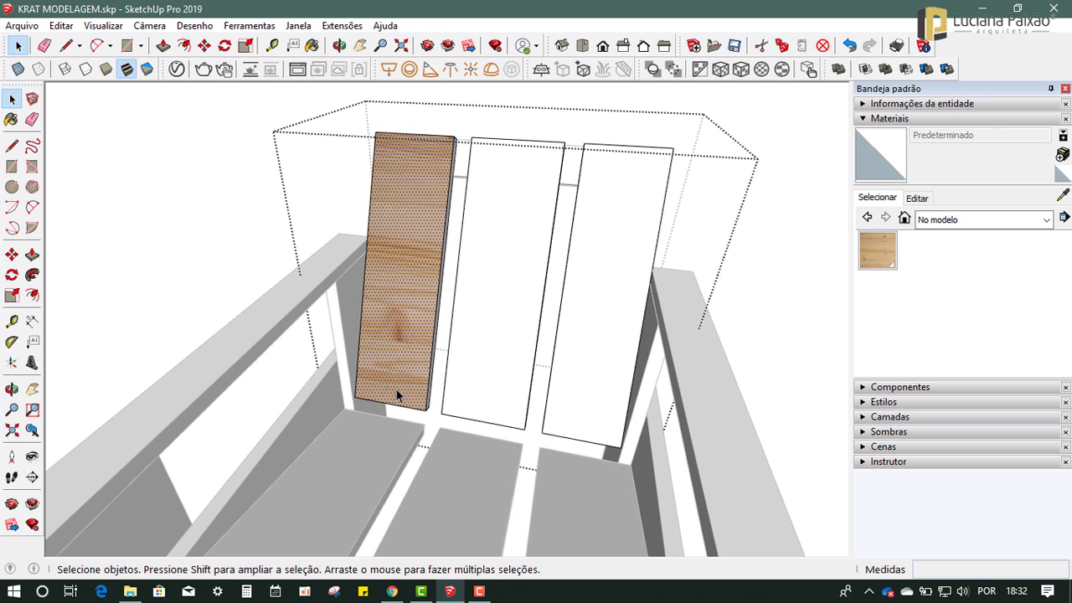
mouse_move(399, 313)
middle_mouse_down()
mouse_move(411, 328)
mouse_move(400, 219)
middle_mouse_up()
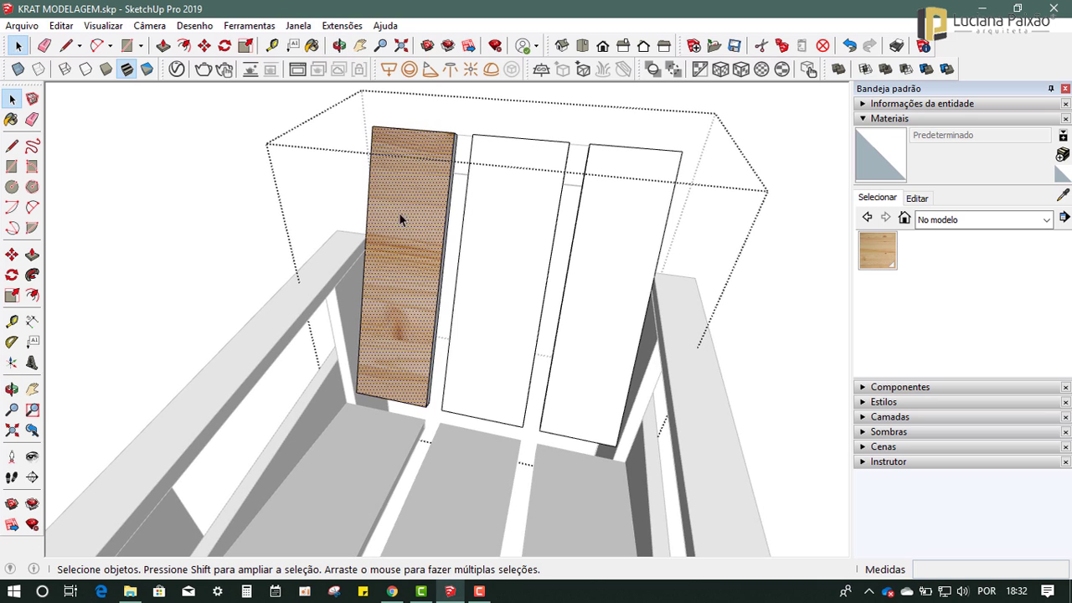
right_click(390, 222)
mouse_move(433, 428)
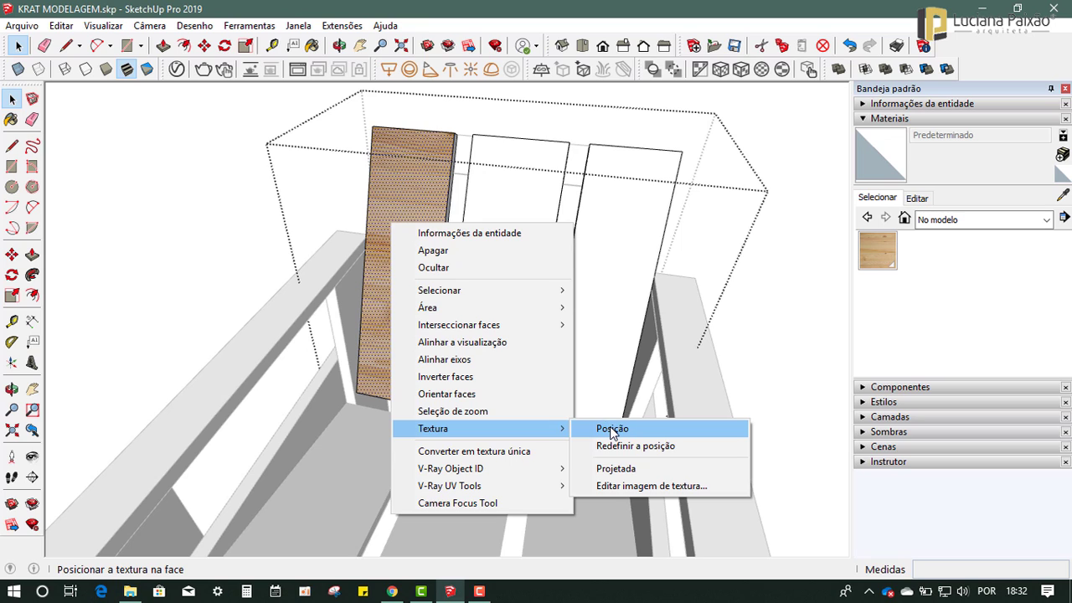
Step: Rotate the left plank's wood texture 90° and slide it left along the board
left_click(611, 429)
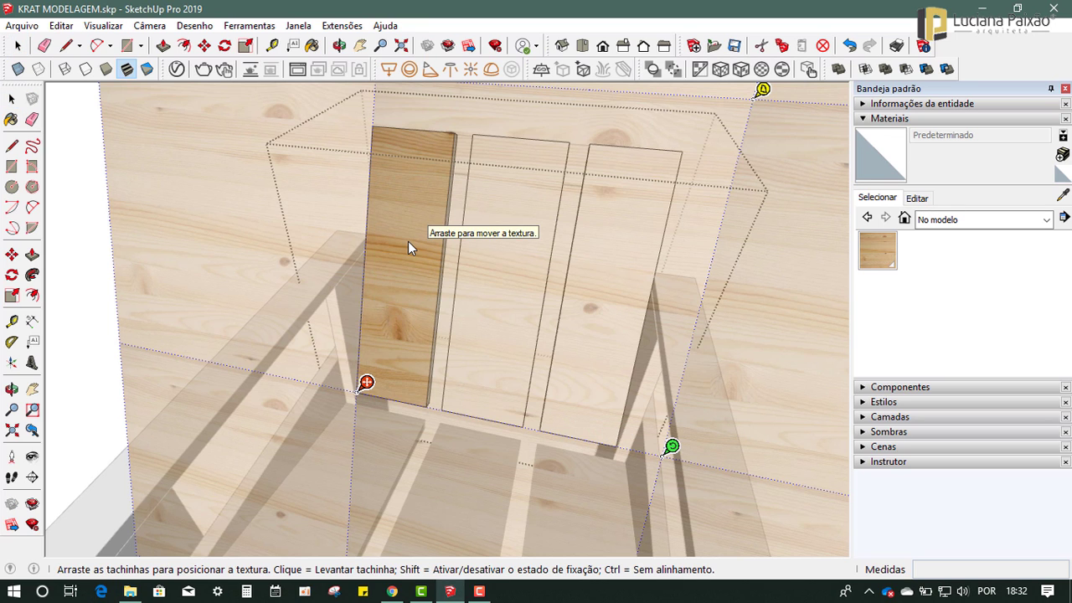
right_click(408, 242)
mouse_move(447, 303)
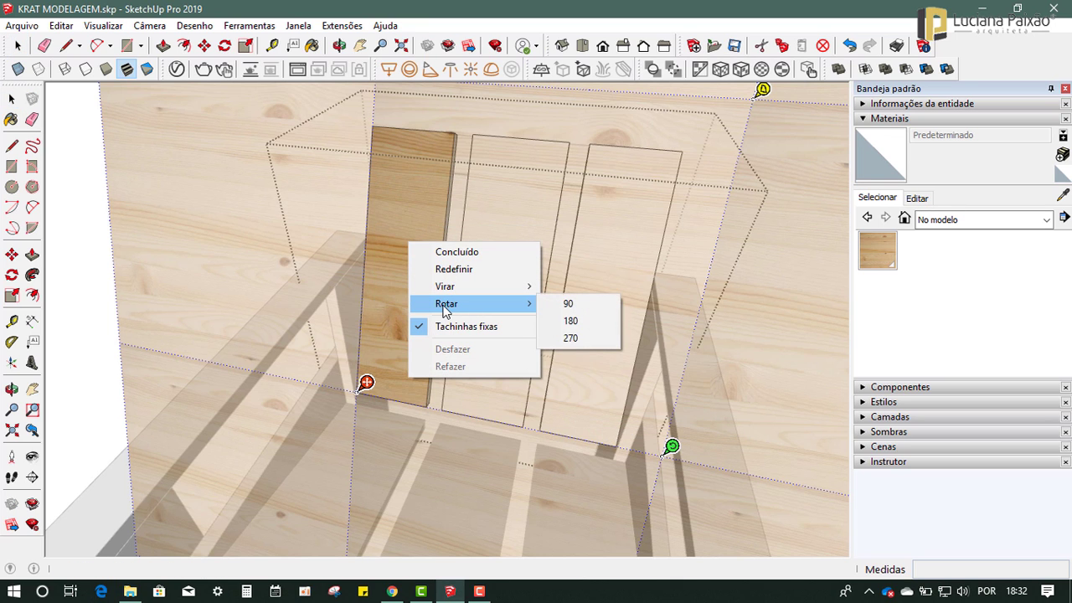
left_click(568, 306)
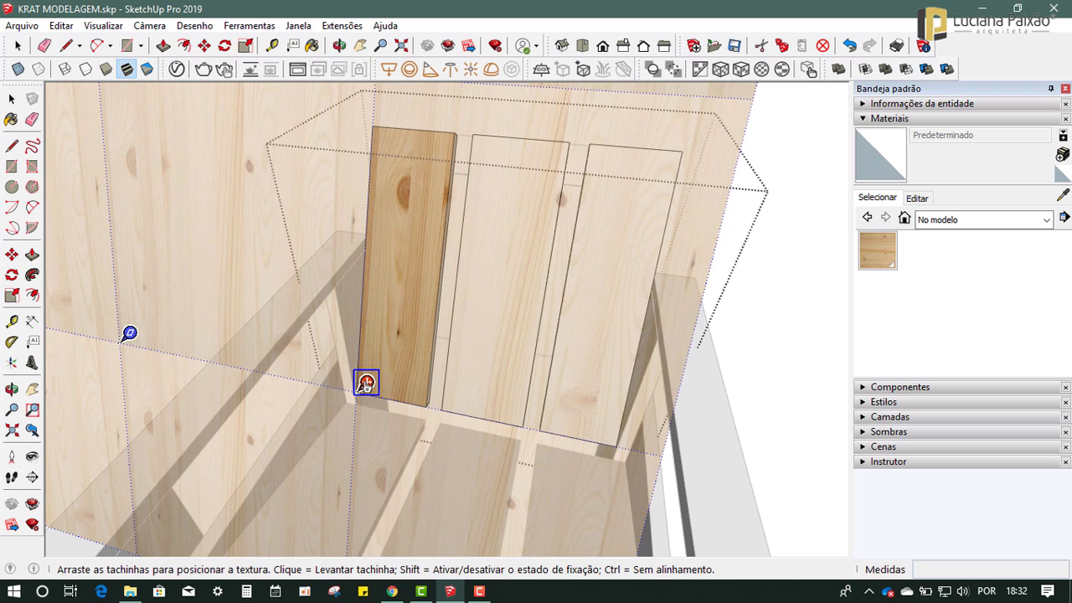
left_click_drag(366, 383, 299, 371)
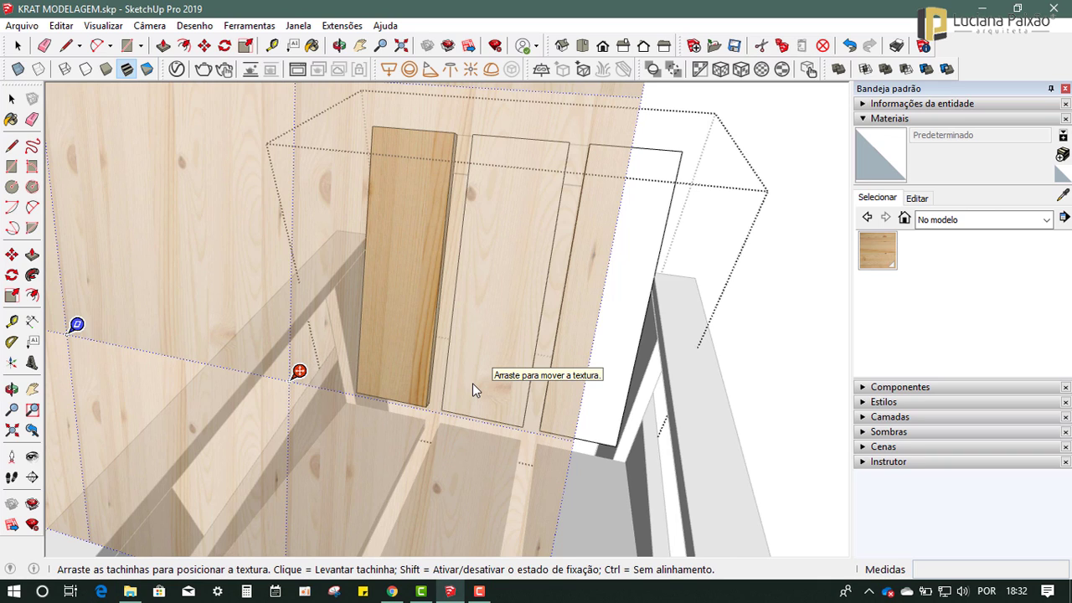
key("Return")
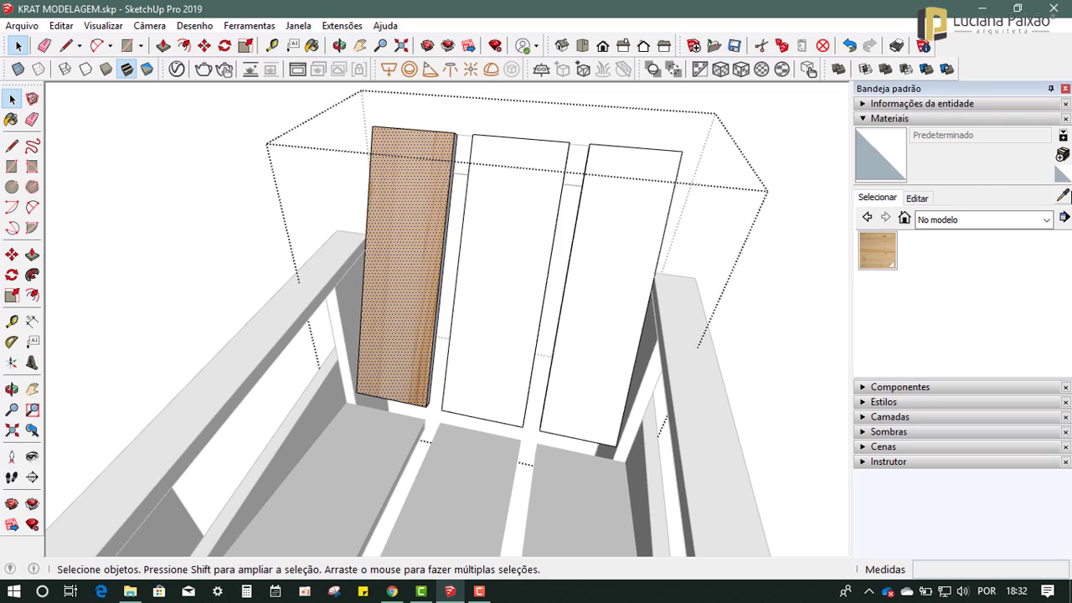
Step: Sample the wood material from the left plank and paint the middle and right back boards
left_click(1062, 195)
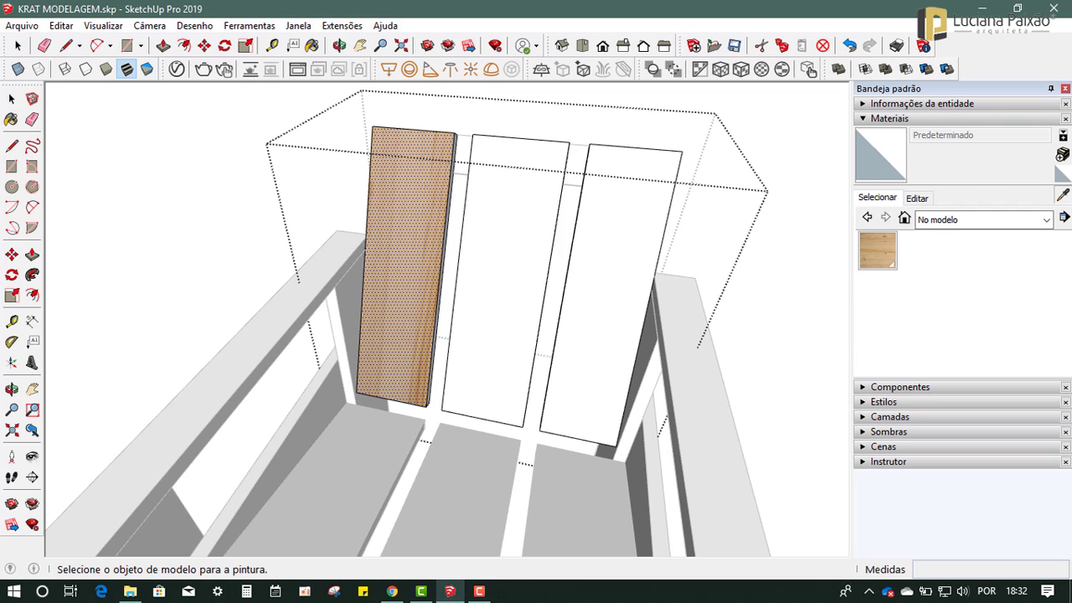
left_click(422, 201)
left_click(515, 199)
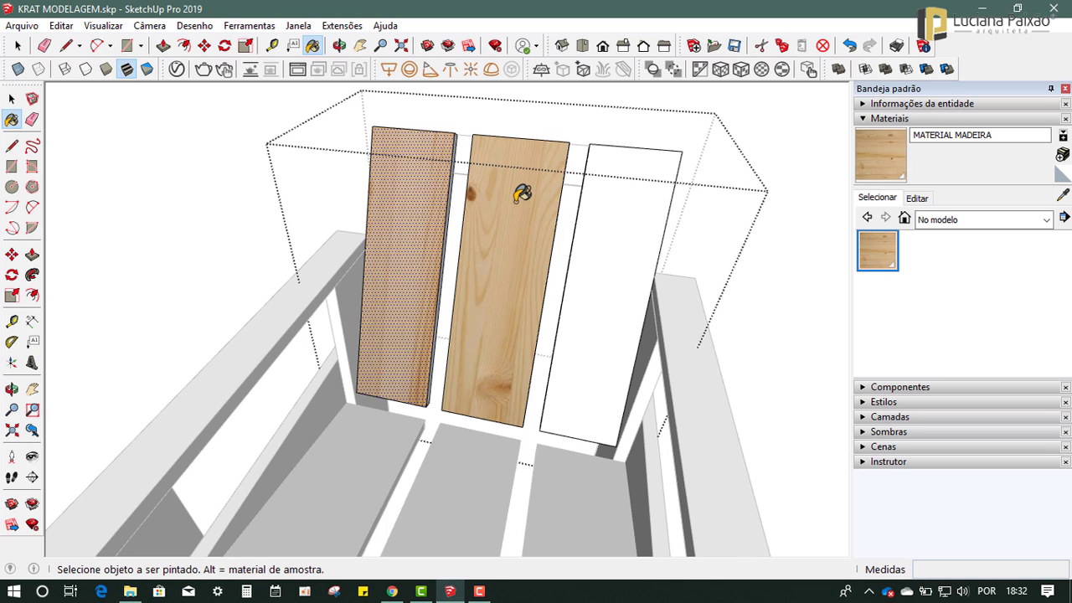
middle_click_drag(548, 271, 601, 228)
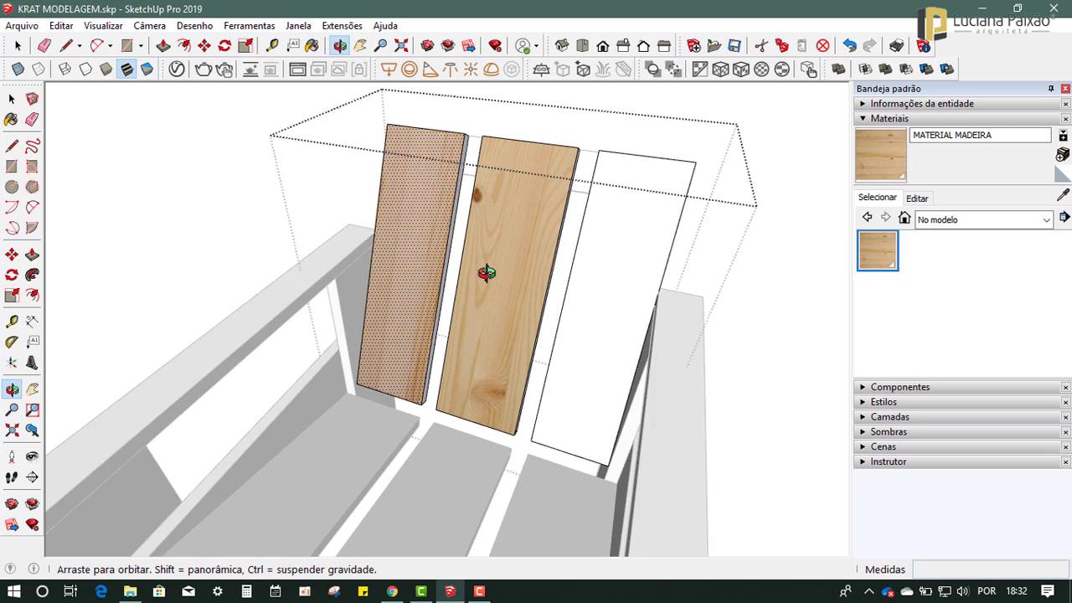
left_click(624, 216)
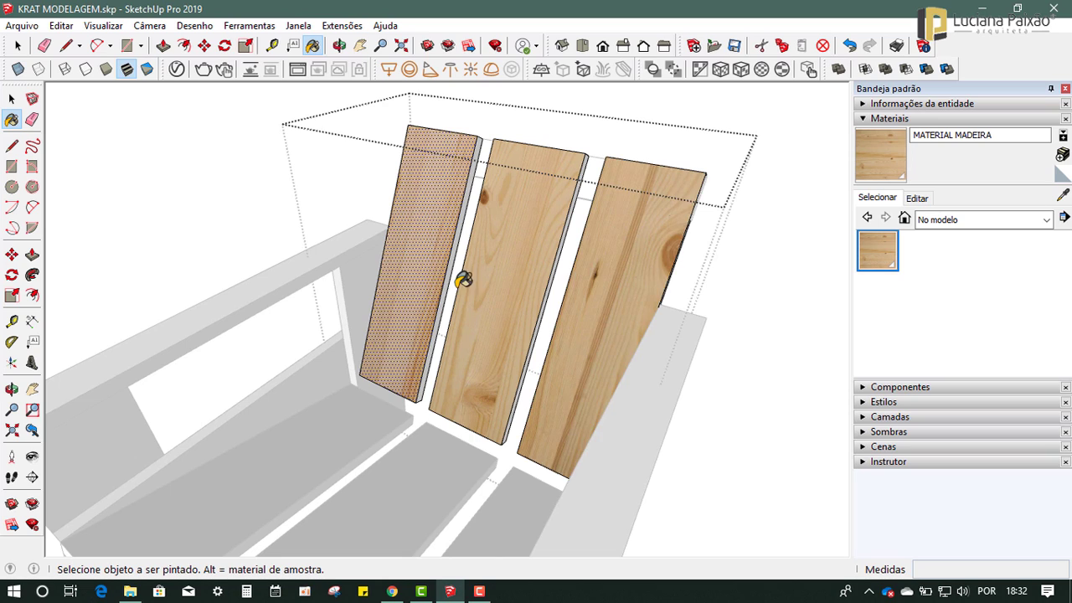
mouse_move(464, 277)
middle_mouse_down()
mouse_move(678, 318)
mouse_move(502, 354)
middle_mouse_up()
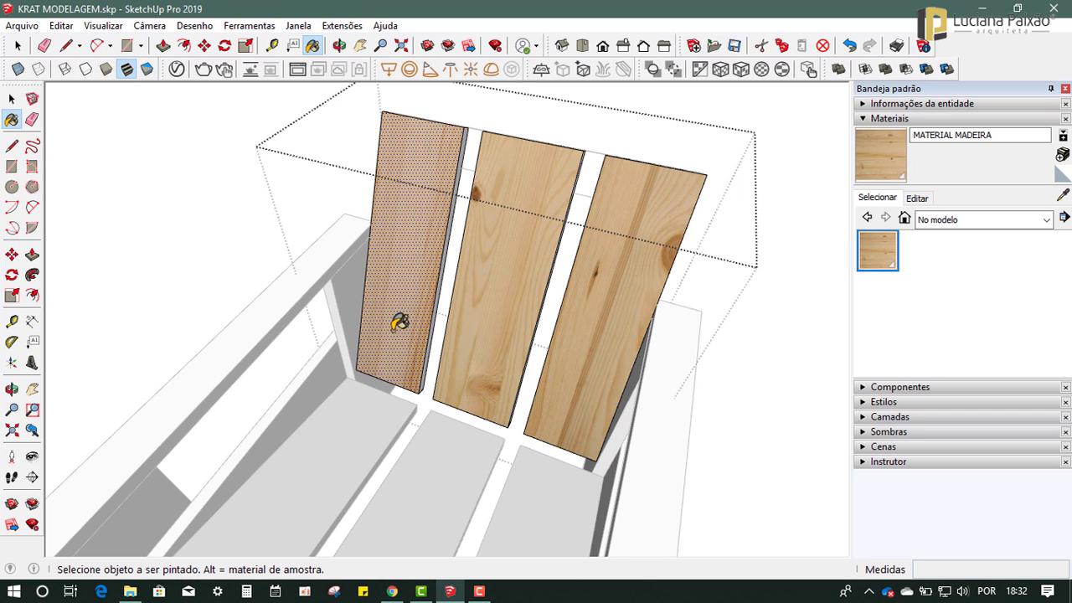
scroll(419, 366, "up", 3)
scroll(411, 335, "down", 4)
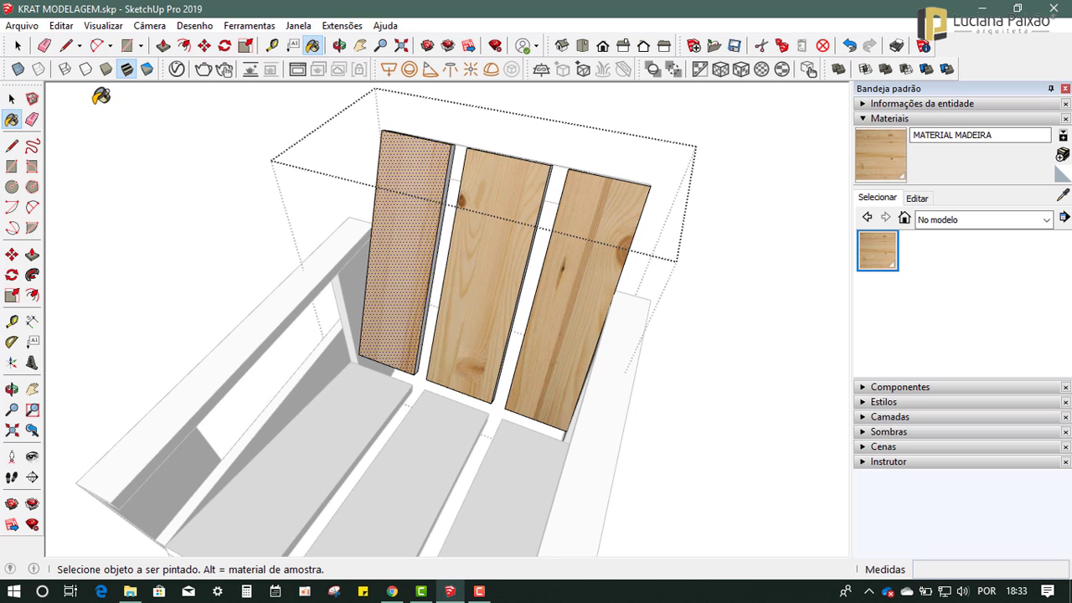
Step: Paint the white and grey edge strips of the back boards with the wood material
middle_click_drag(503, 271, 229, 287)
scroll(524, 174, "up", 3)
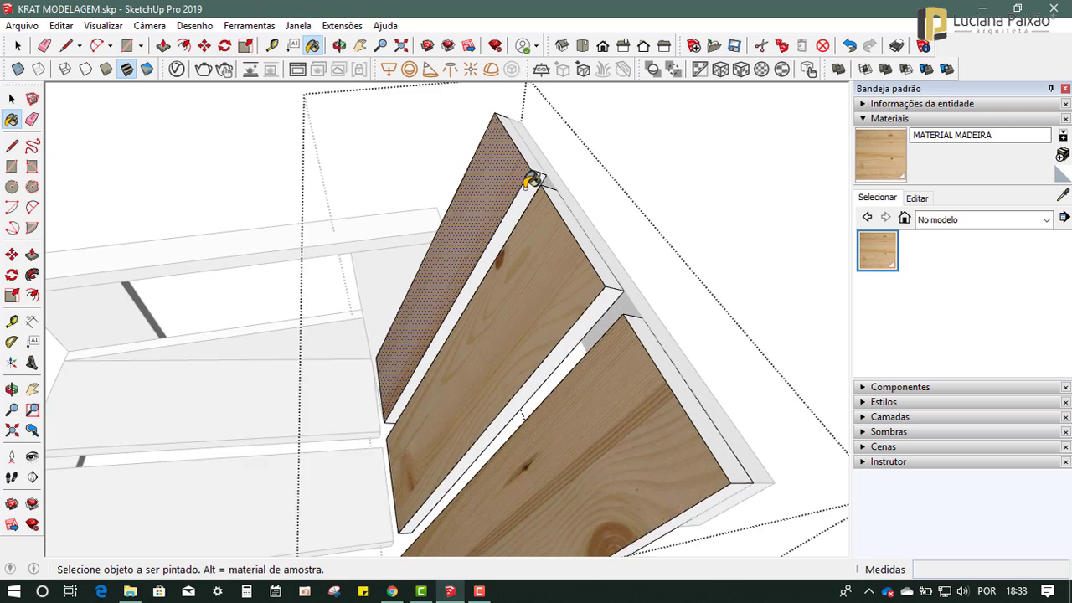
scroll(536, 175, "up", 2)
left_click(539, 172)
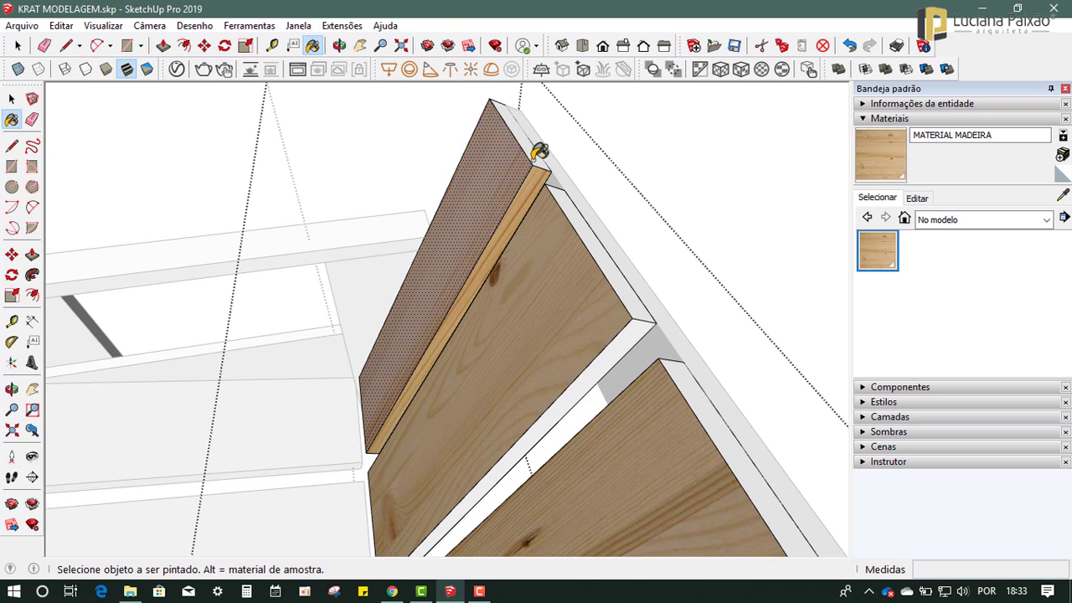
left_click(580, 213)
left_click(634, 327)
left_click(697, 387)
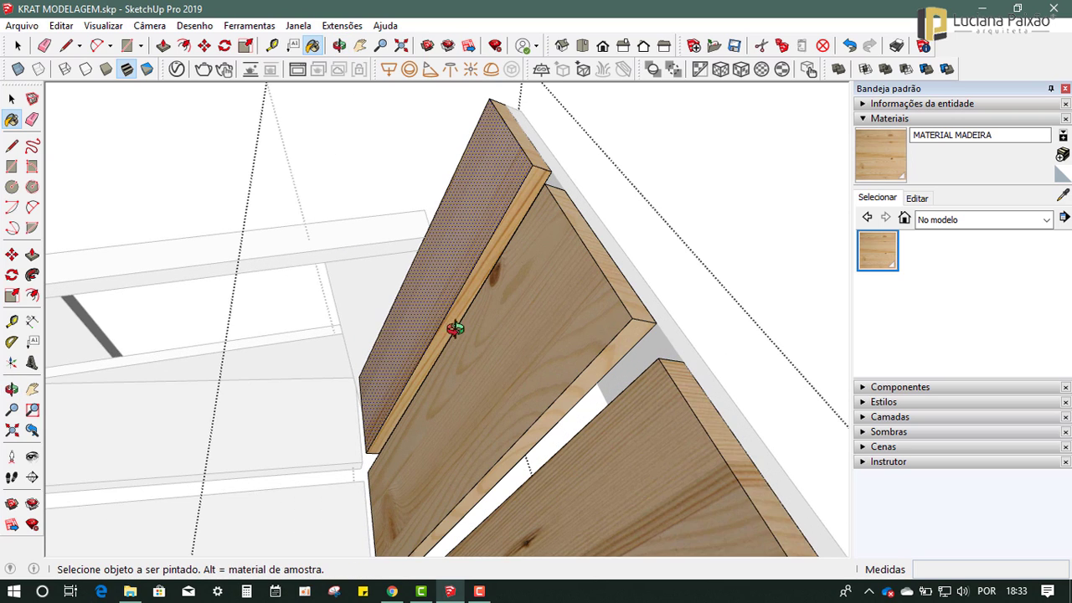
mouse_move(453, 329)
middle_mouse_down()
mouse_move(598, 251)
mouse_move(610, 263)
mouse_move(627, 136)
middle_mouse_up()
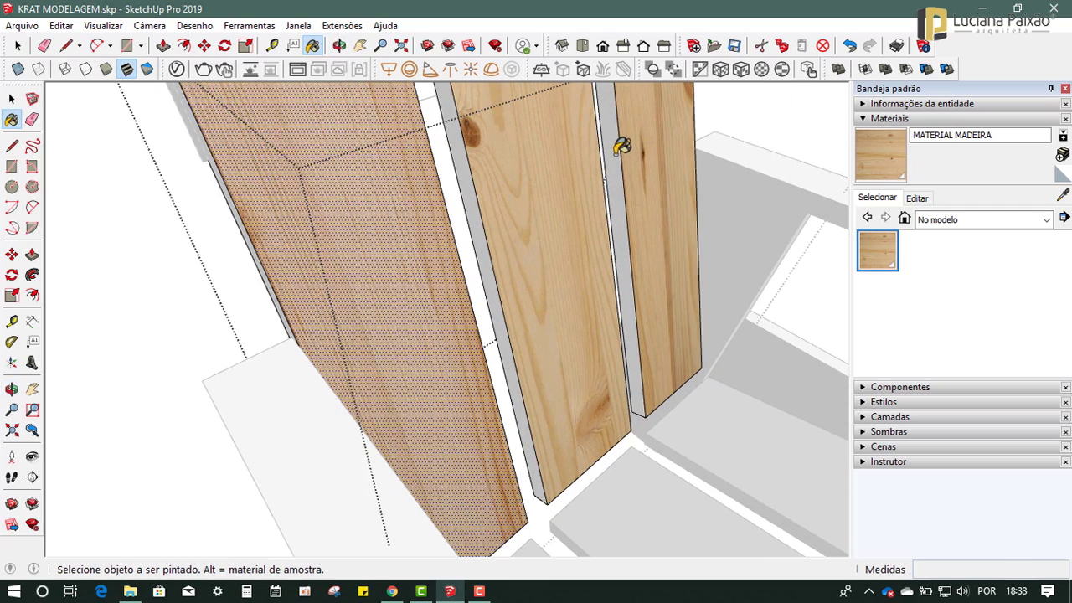
left_click(621, 147)
left_click(474, 245)
Step: Paint the rear faces of the left, middle and right back boards with wood
mouse_move(486, 271)
middle_mouse_down()
mouse_move(360, 302)
mouse_move(390, 253)
middle_mouse_up()
mouse_move(327, 330)
middle_mouse_down()
mouse_move(528, 293)
mouse_move(287, 306)
mouse_move(376, 354)
mouse_move(136, 287)
mouse_move(320, 266)
mouse_move(410, 240)
middle_mouse_up()
middle_click_drag(471, 316, 385, 249)
left_click(382, 252)
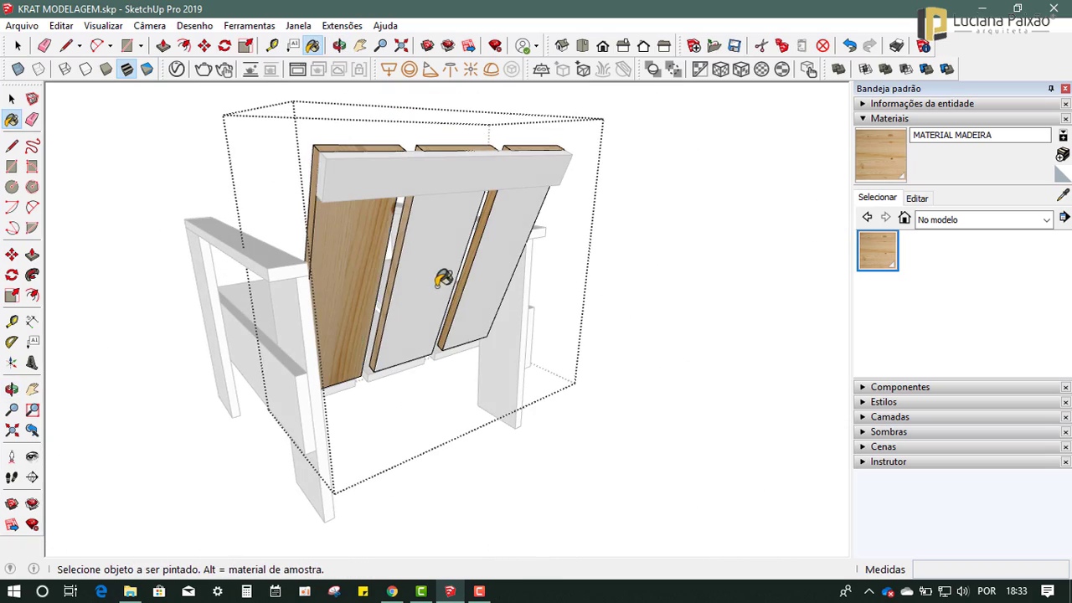
left_click(443, 280)
left_click(492, 284)
mouse_move(242, 268)
middle_mouse_down()
mouse_move(384, 335)
mouse_move(687, 319)
mouse_move(471, 239)
middle_mouse_up()
Step: Close the back-board group with the Select tool and orbit to a higher angled view of the chair
key("space")
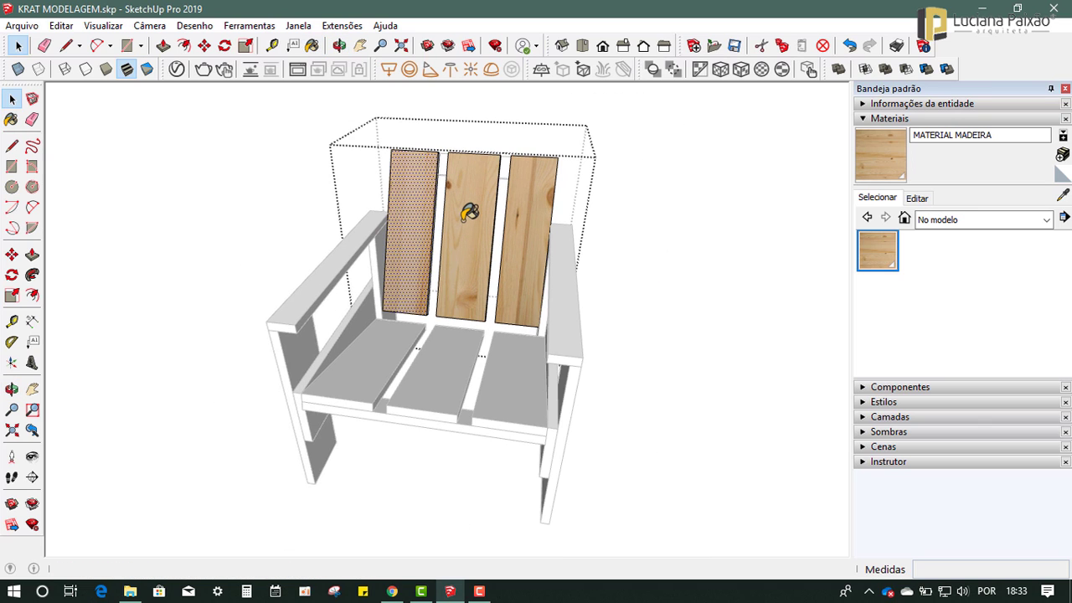
left_click(11, 98)
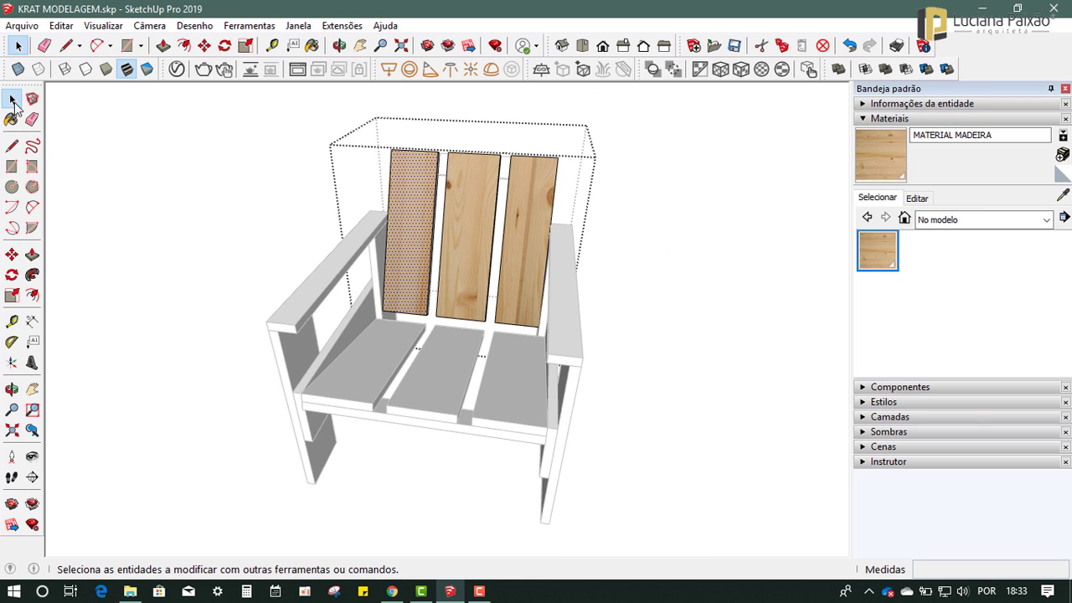
left_click(652, 285)
left_click(551, 205)
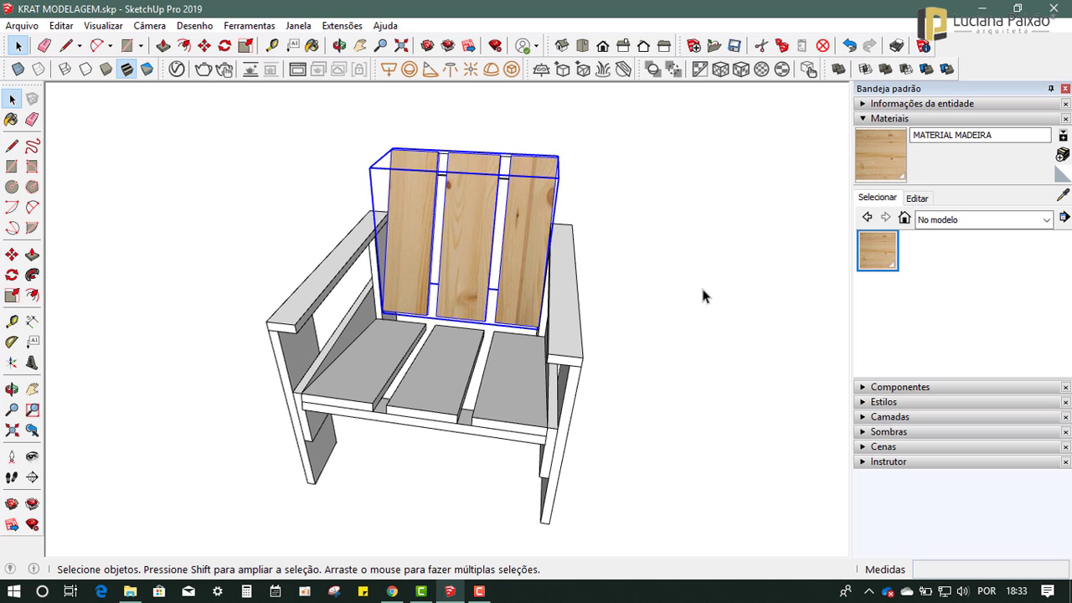
left_click(686, 375)
middle_click_drag(686, 375, 369, 289)
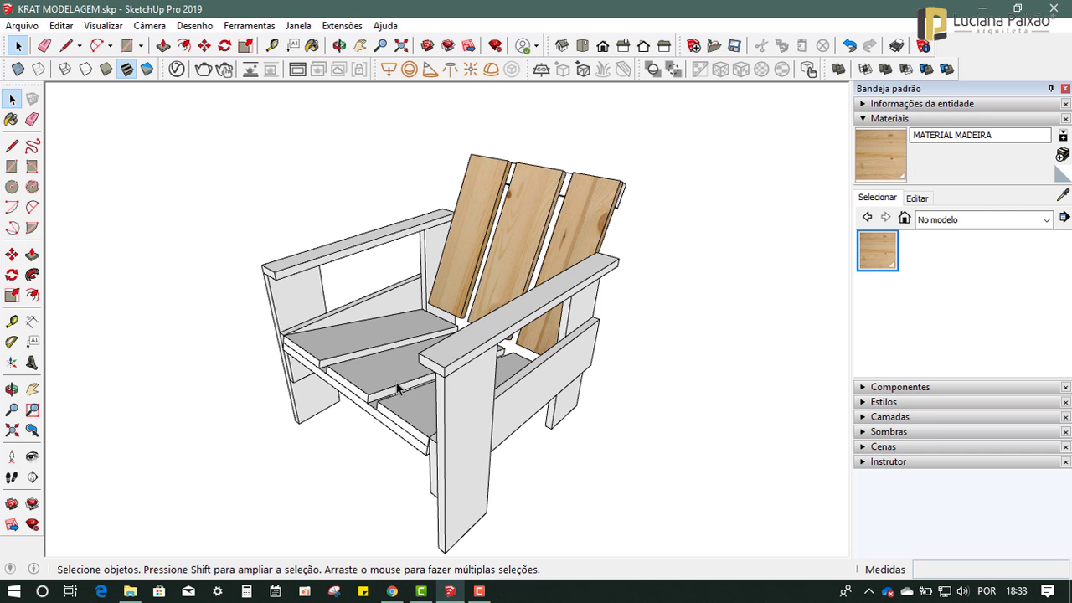
mouse_move(385, 299)
middle_mouse_down()
mouse_move(433, 376)
mouse_move(419, 337)
middle_mouse_up()
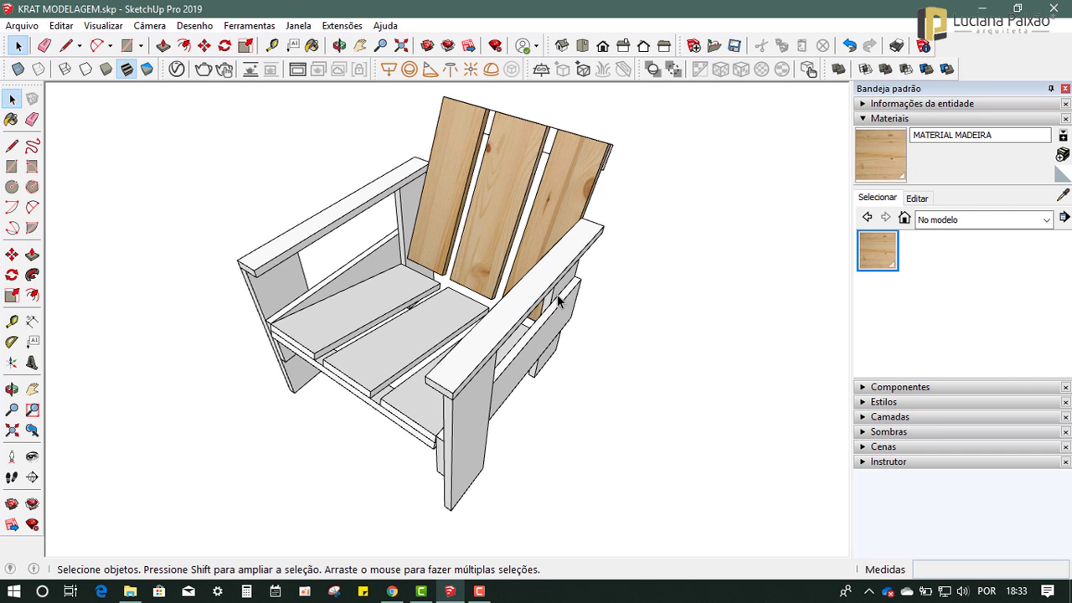
Step: Open the right armrest group and paint it with wood sampled from a back board
double_click(568, 262)
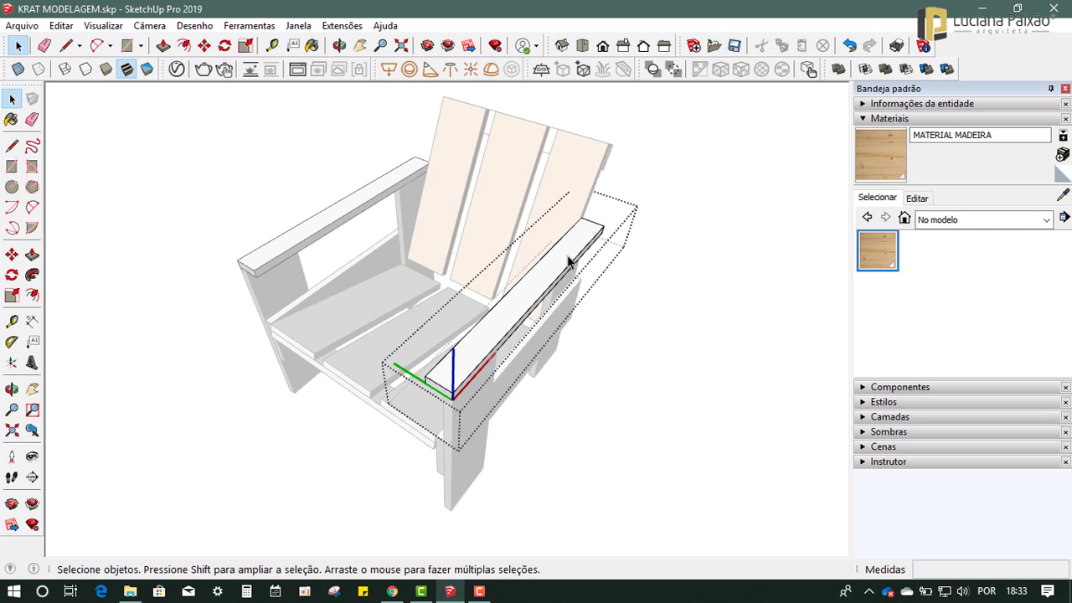
middle_click_drag(539, 291, 569, 285)
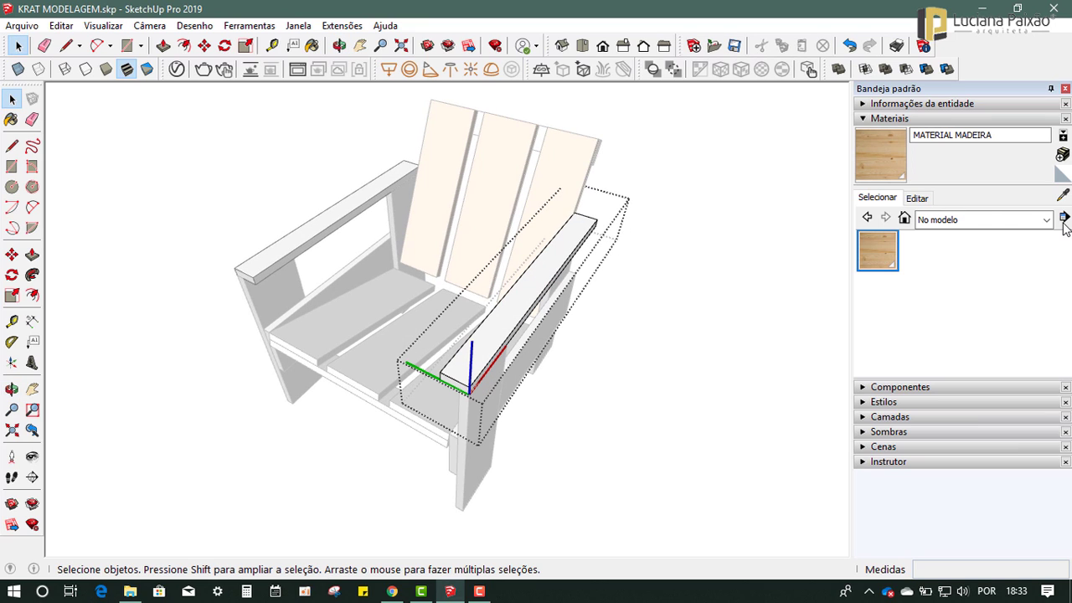
left_click(1063, 195)
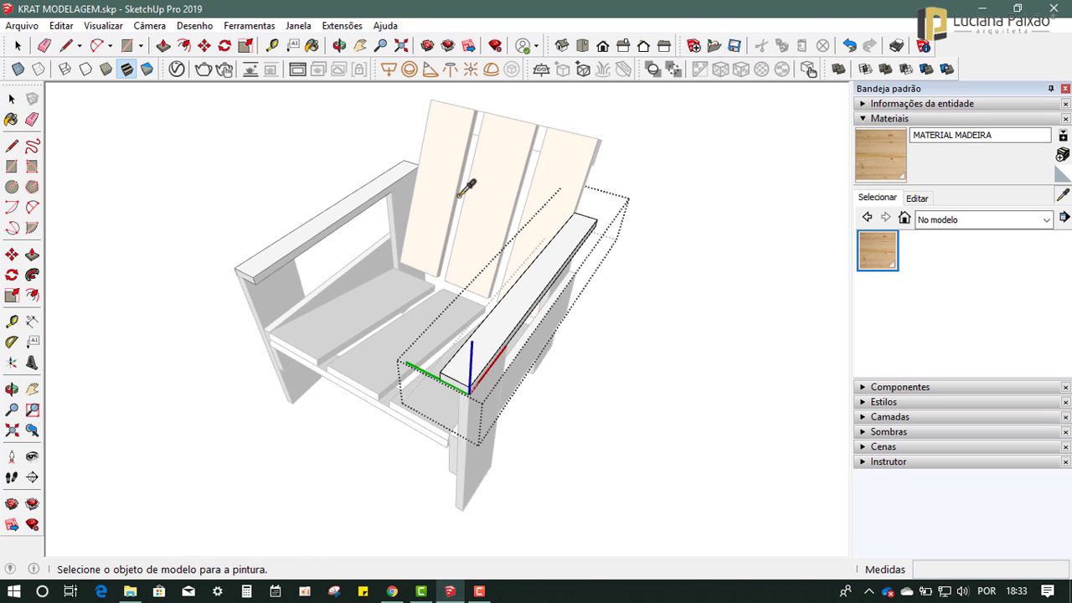
left_click(447, 167)
left_click(533, 279)
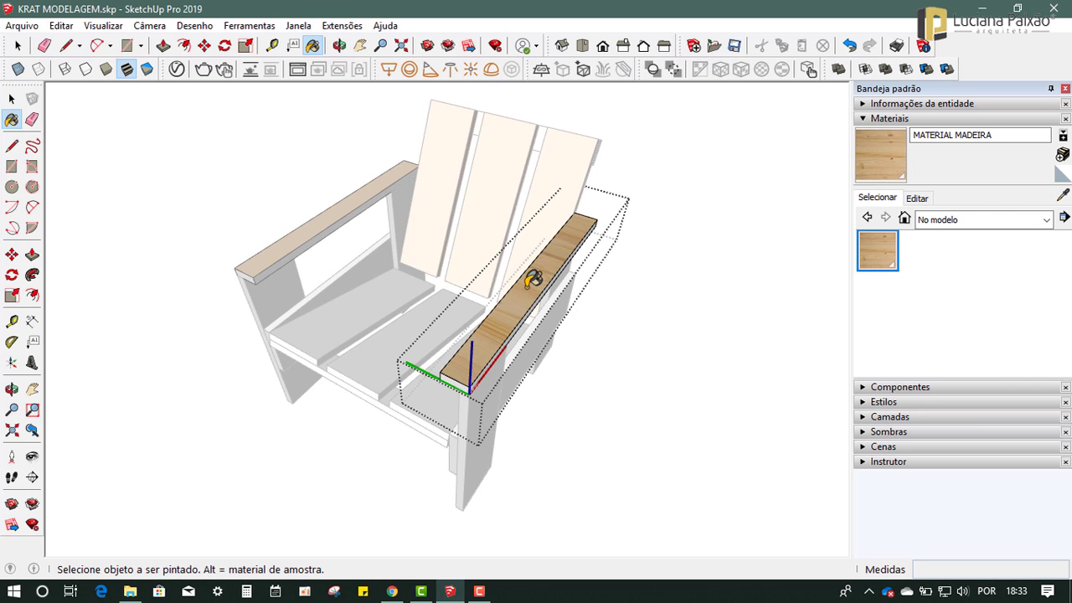
Step: Rotate the armrest's wood texture 90° and shift it so the grain runs lengthwise
middle_click_drag(571, 300, 509, 306)
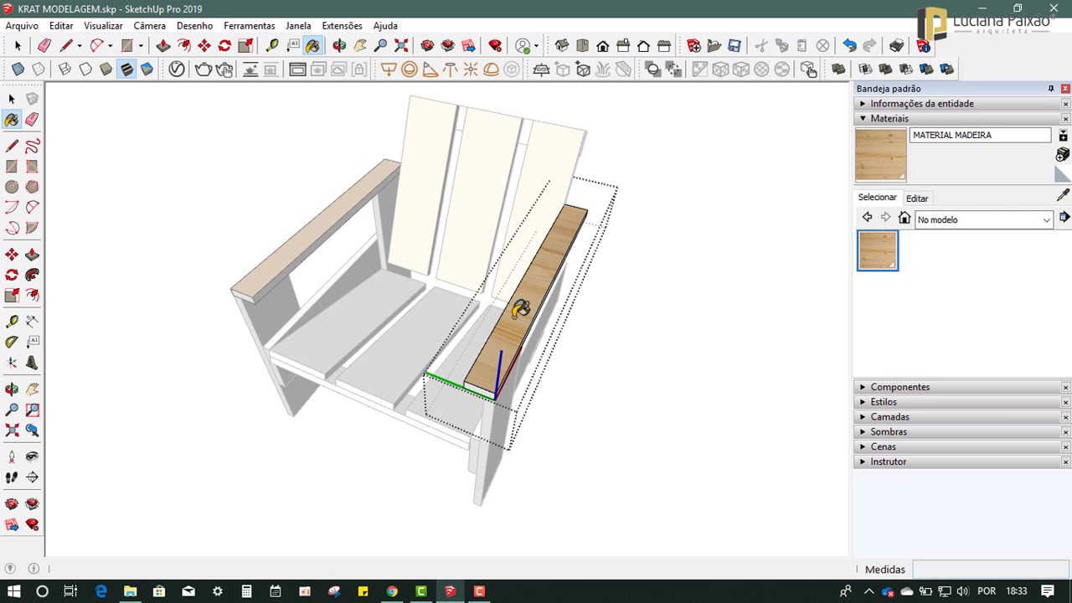
scroll(463, 332, "up", 2)
scroll(486, 342, "up", 1)
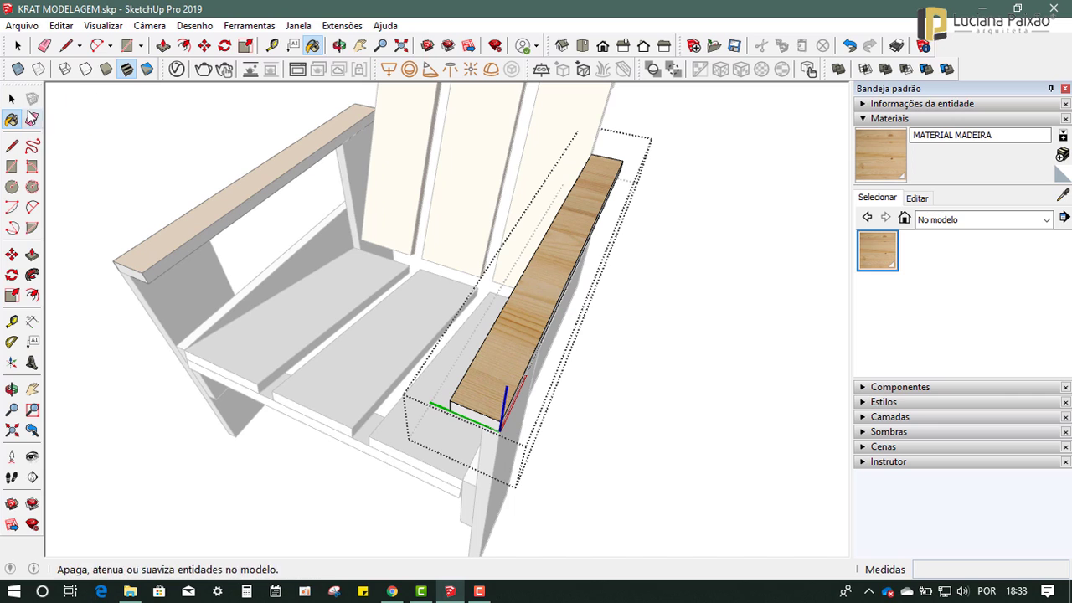
left_click(12, 99)
right_click(550, 280)
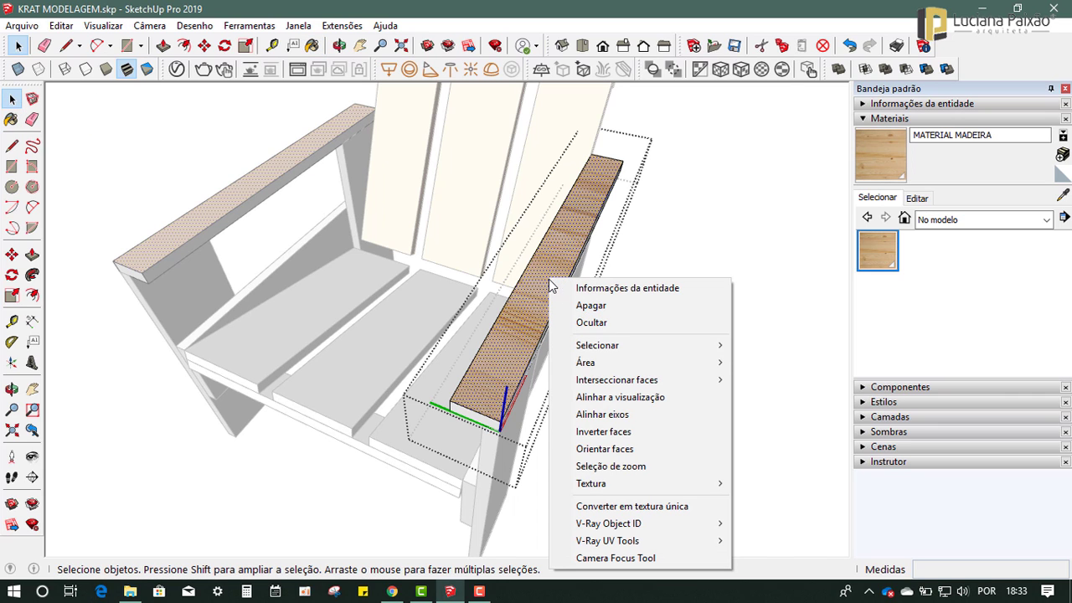
left_click(769, 483)
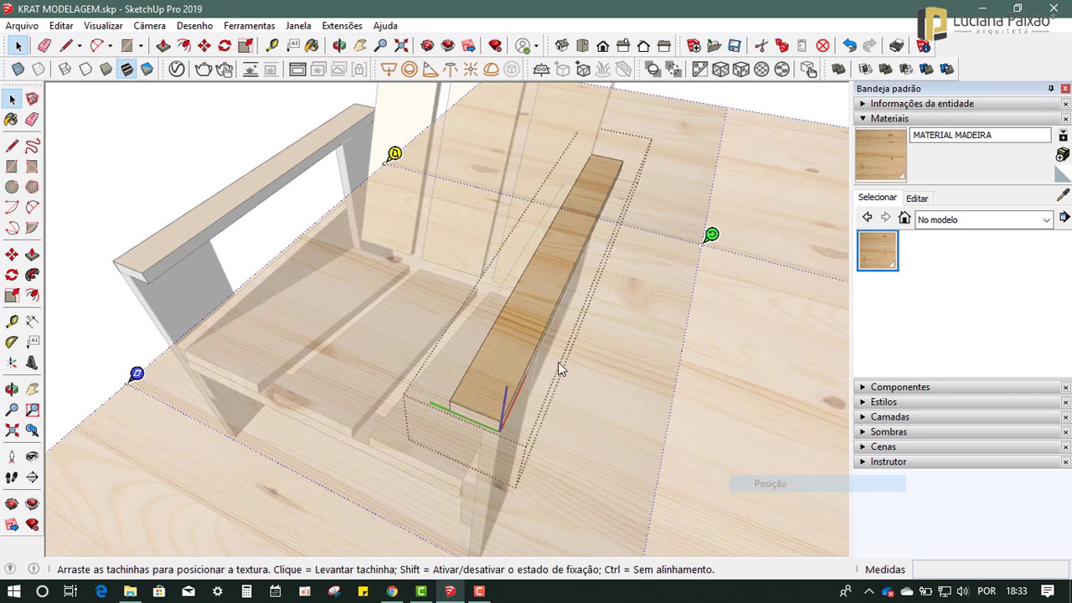
right_click(542, 260)
mouse_move(581, 323)
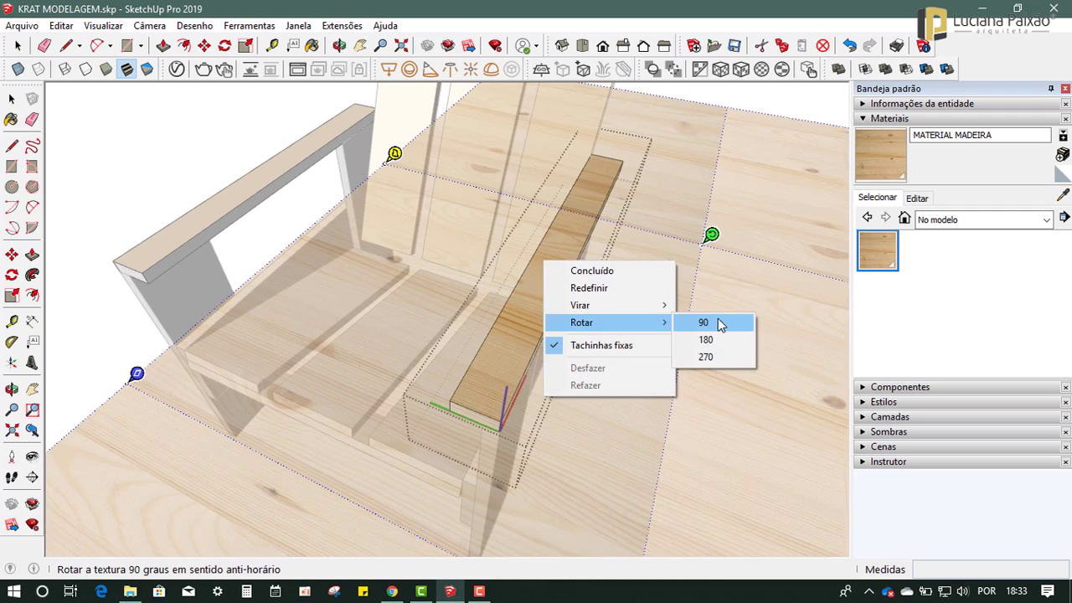
left_click(719, 324)
mouse_move(547, 293)
left_mouse_down()
mouse_move(579, 215)
mouse_move(554, 236)
left_mouse_up()
key("Return")
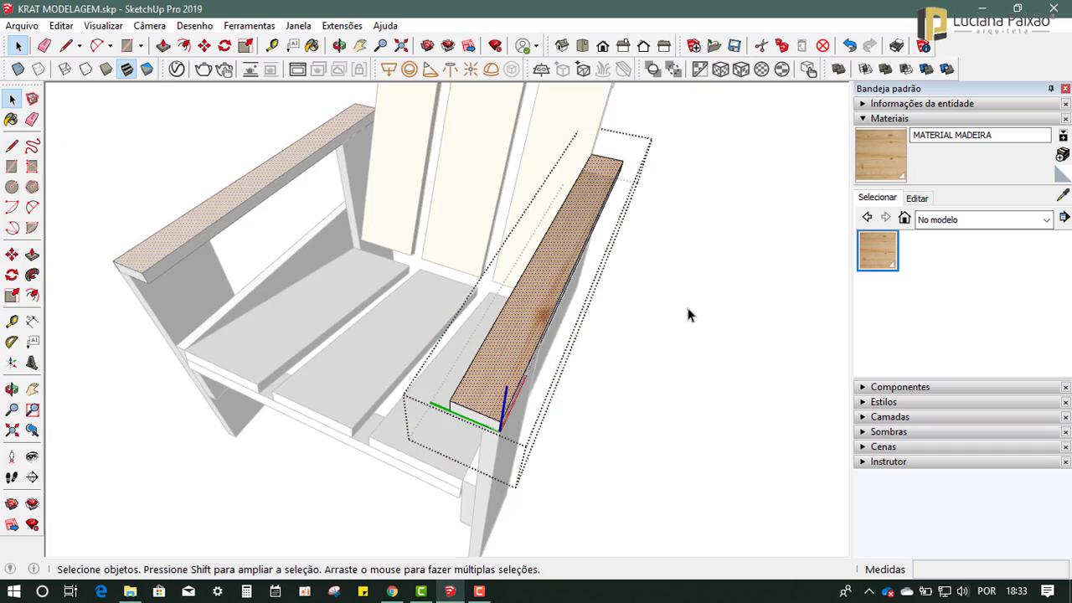
Step: Reapply the wood material to the right armrest board and close its group
mouse_move(686, 302)
middle_mouse_down()
mouse_move(323, 270)
mouse_move(475, 266)
mouse_move(488, 253)
middle_mouse_up()
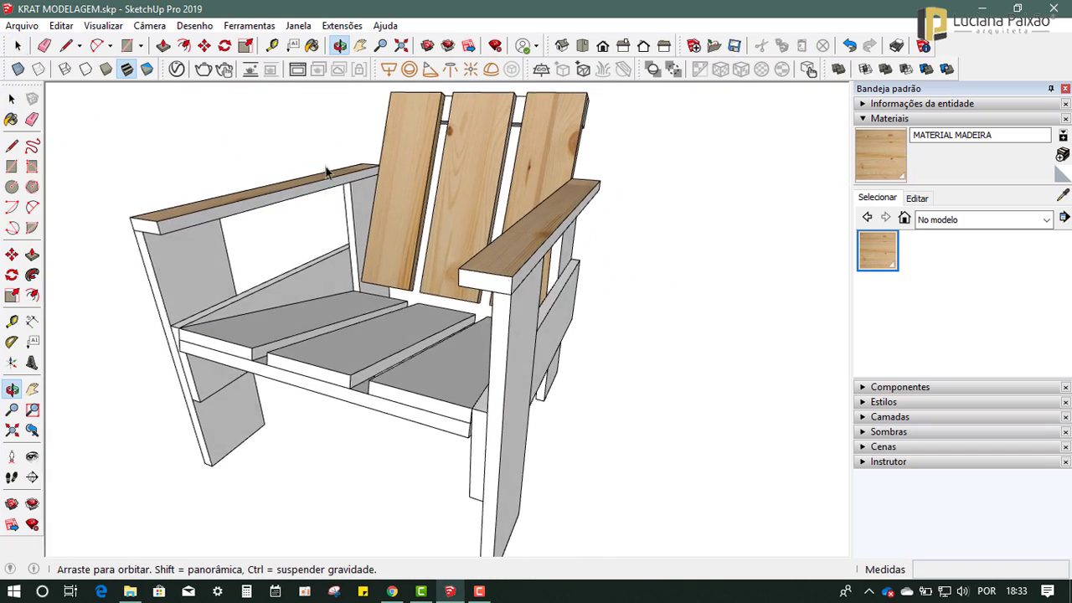
left_click(495, 266)
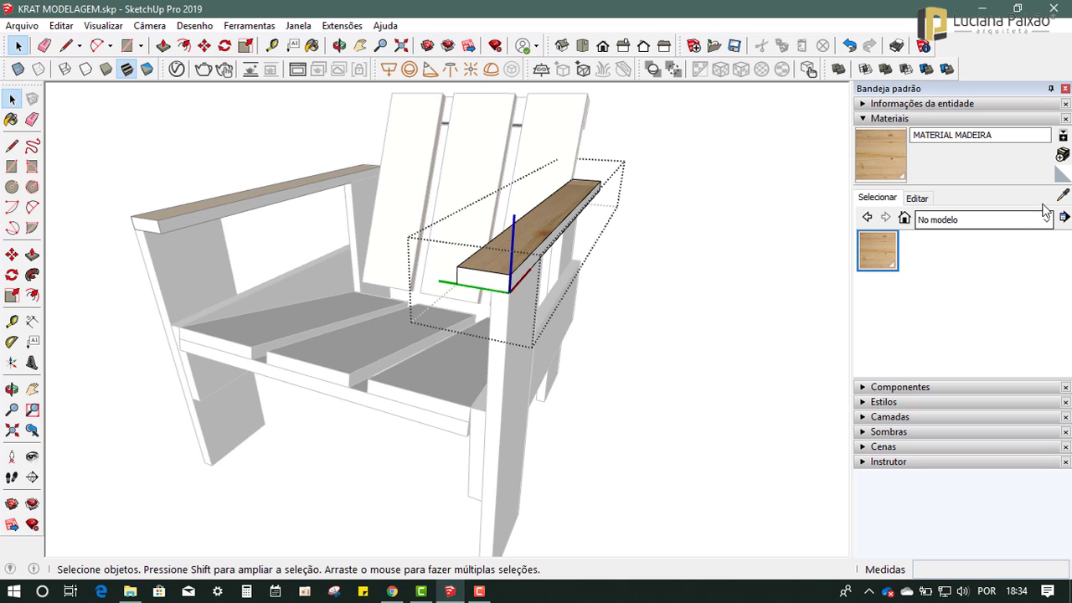
left_click(877, 249)
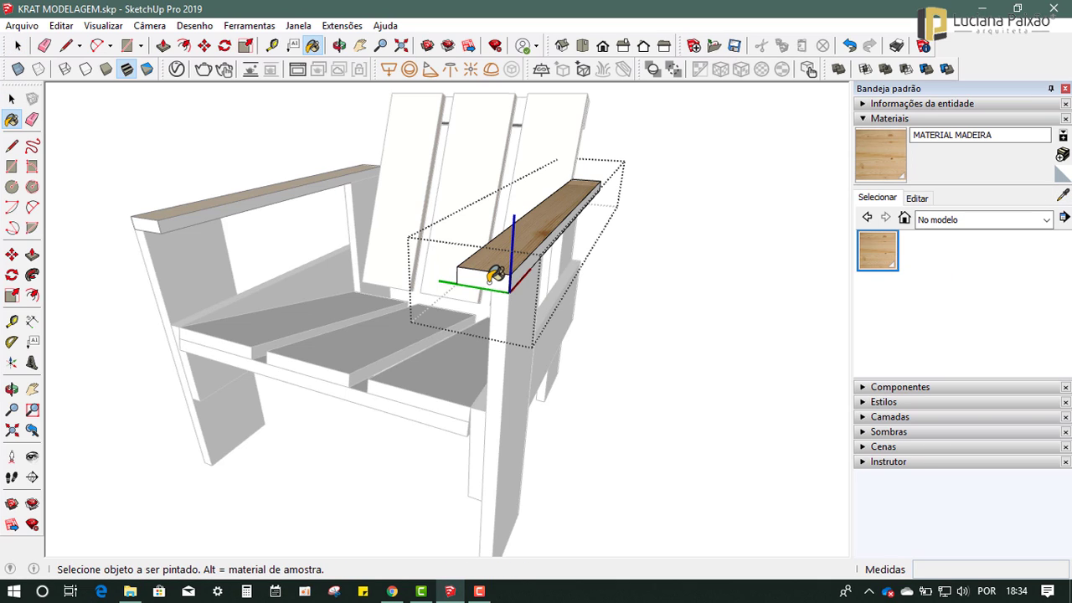
middle_click_drag(421, 294, 637, 321)
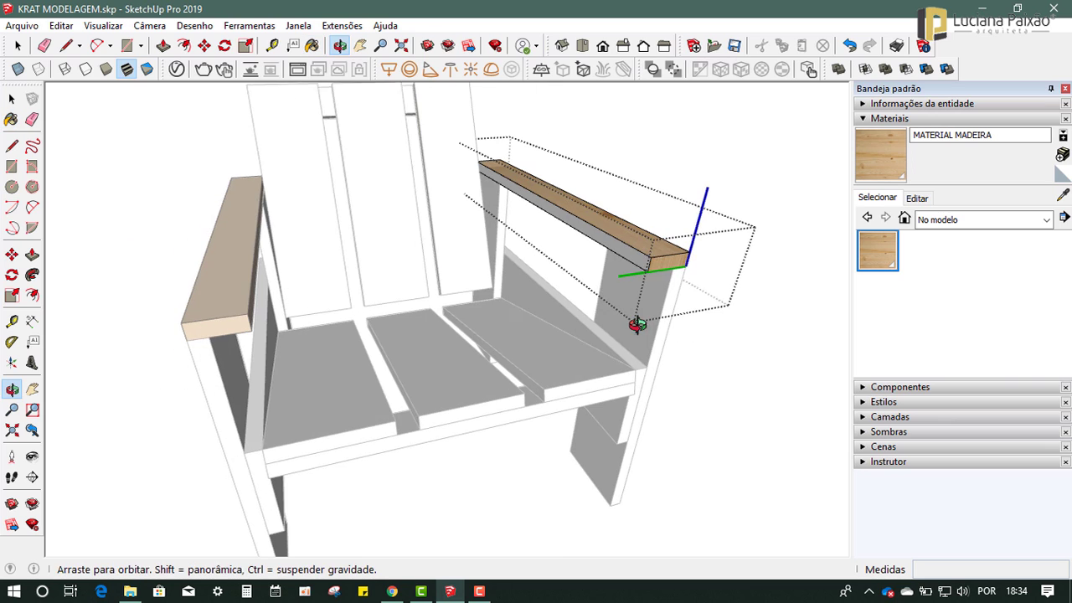
mouse_move(700, 301)
middle_mouse_down()
mouse_move(575, 328)
mouse_move(371, 327)
middle_mouse_up()
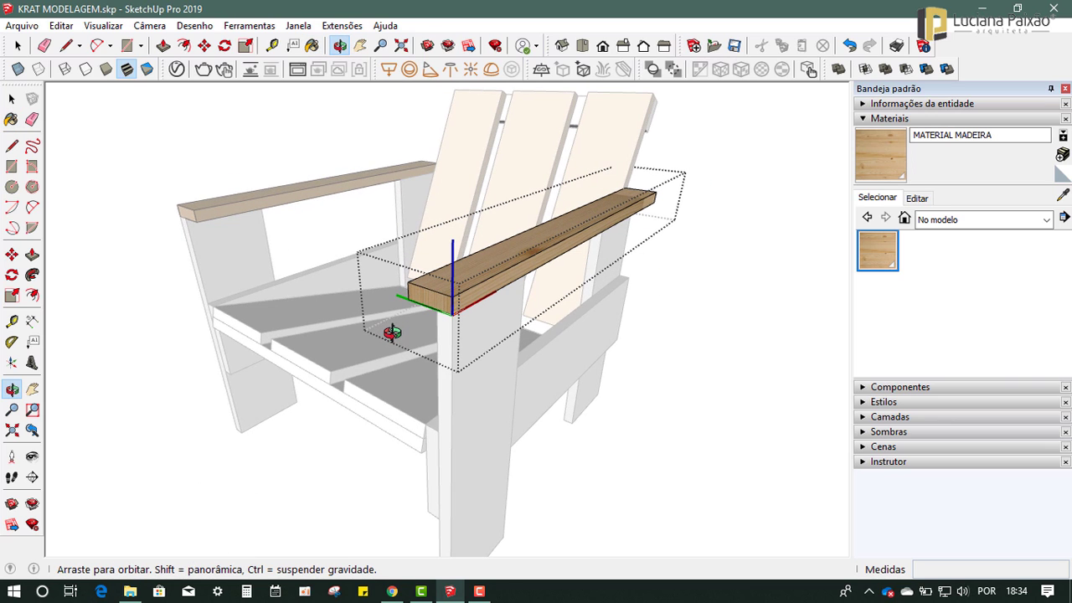
left_click(13, 100)
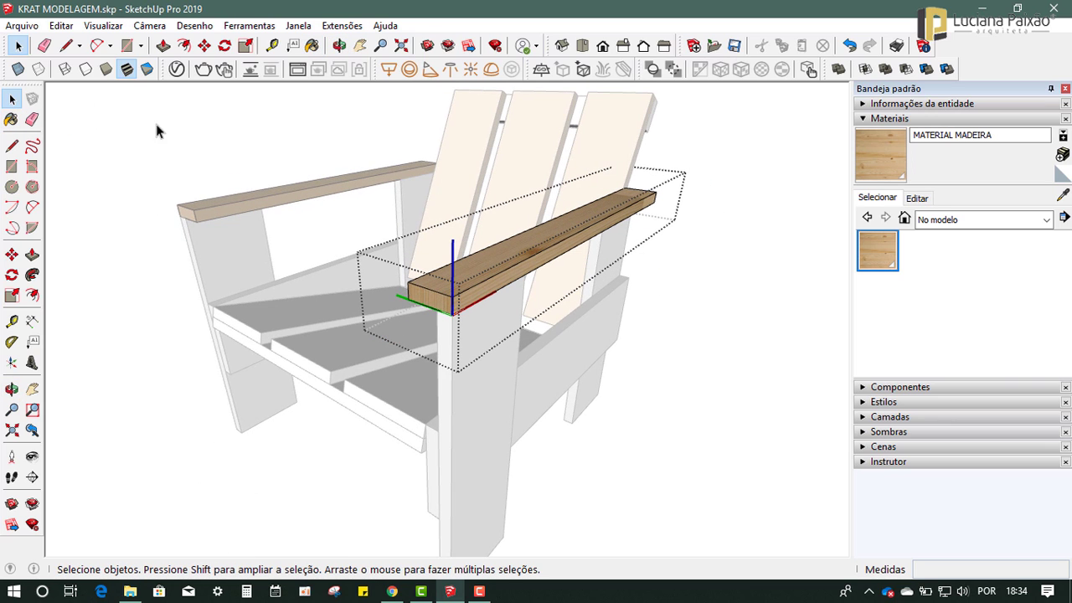
left_click(684, 373)
Step: Open the right front leg group and paint its front face with wood
double_click(497, 331)
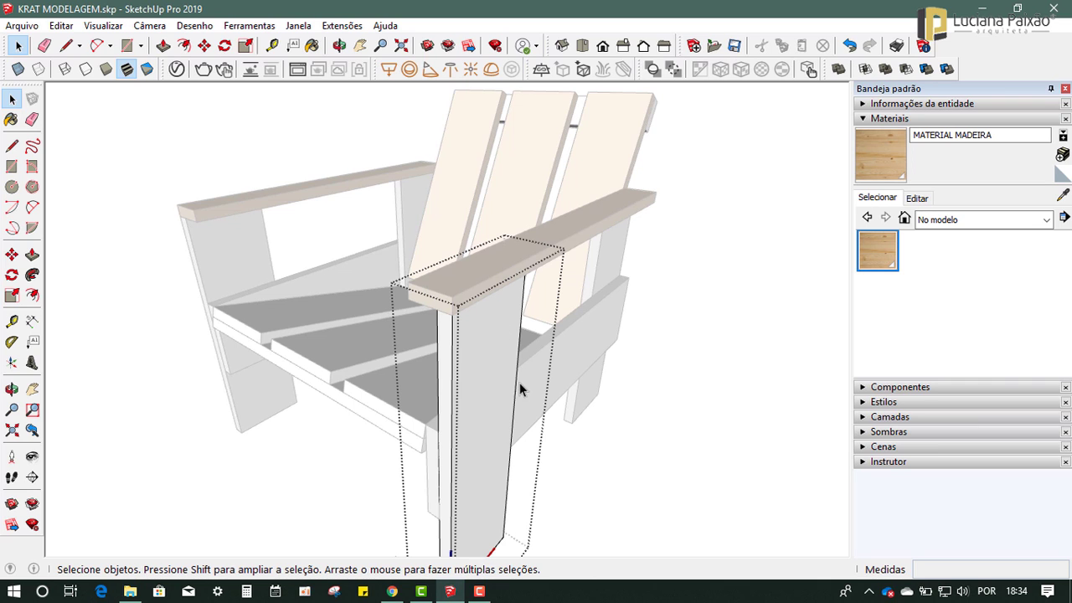
mouse_move(520, 383)
middle_mouse_down()
mouse_move(490, 383)
mouse_move(505, 306)
middle_mouse_up()
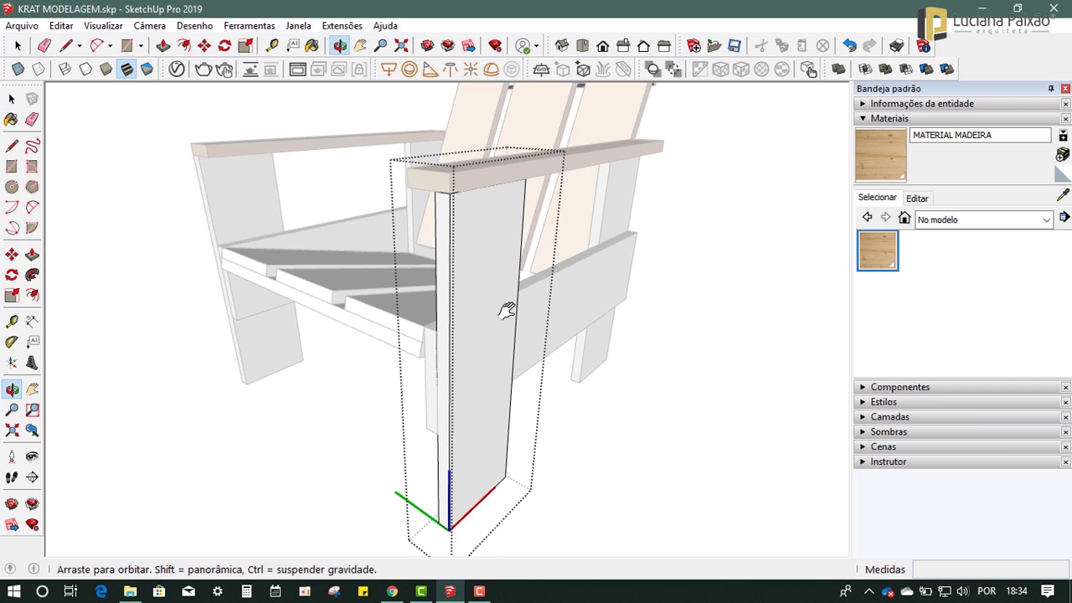
left_click(1064, 196)
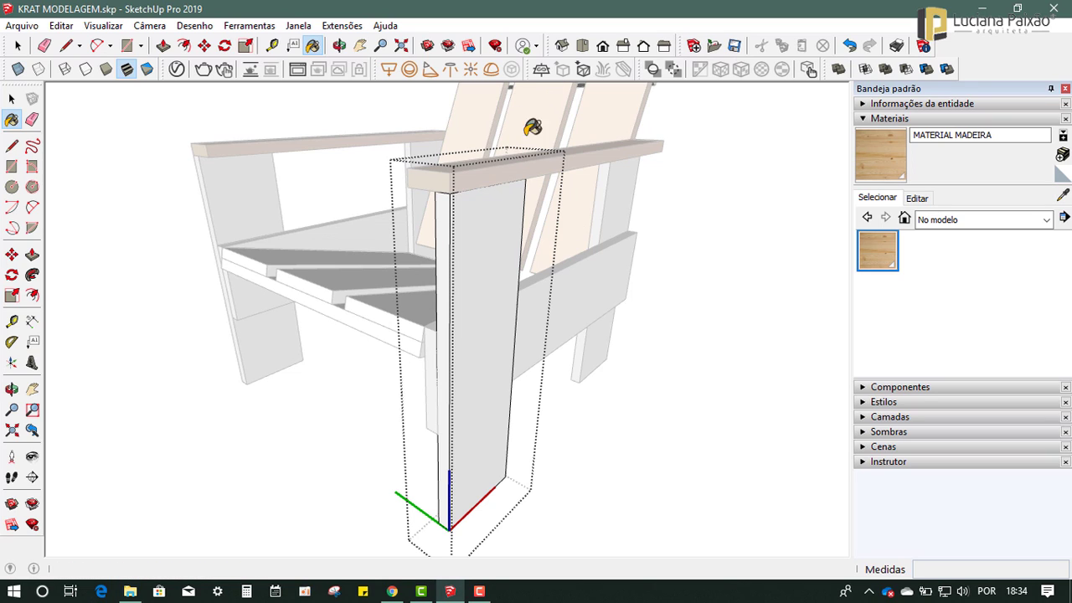
left_click(503, 220)
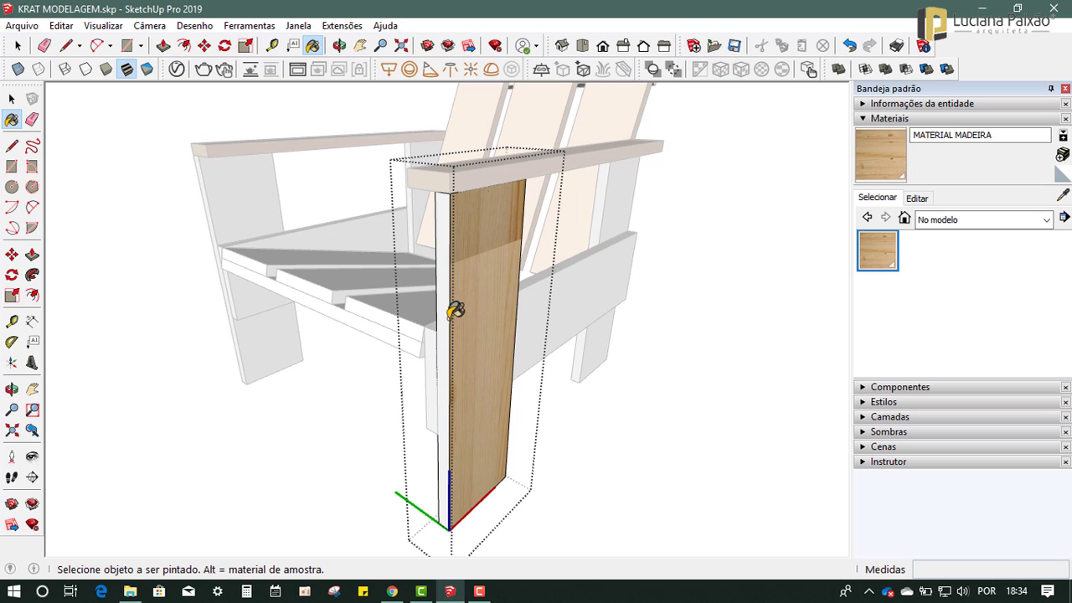
Step: Reposition the leg face's texture, shifting the wood grain upward
left_click(11, 99)
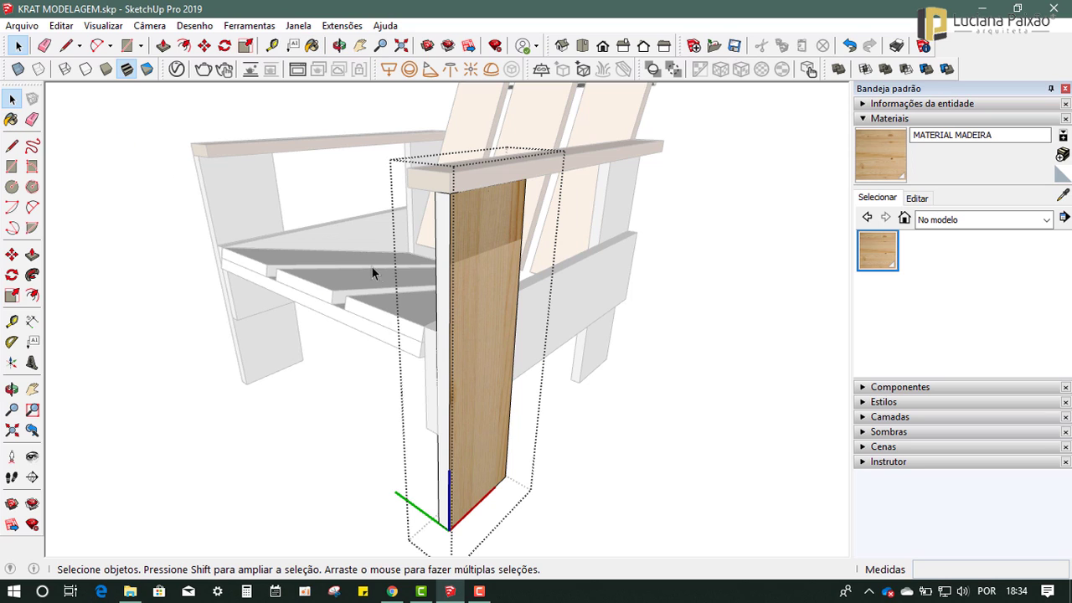
left_click(491, 262)
right_click(488, 243)
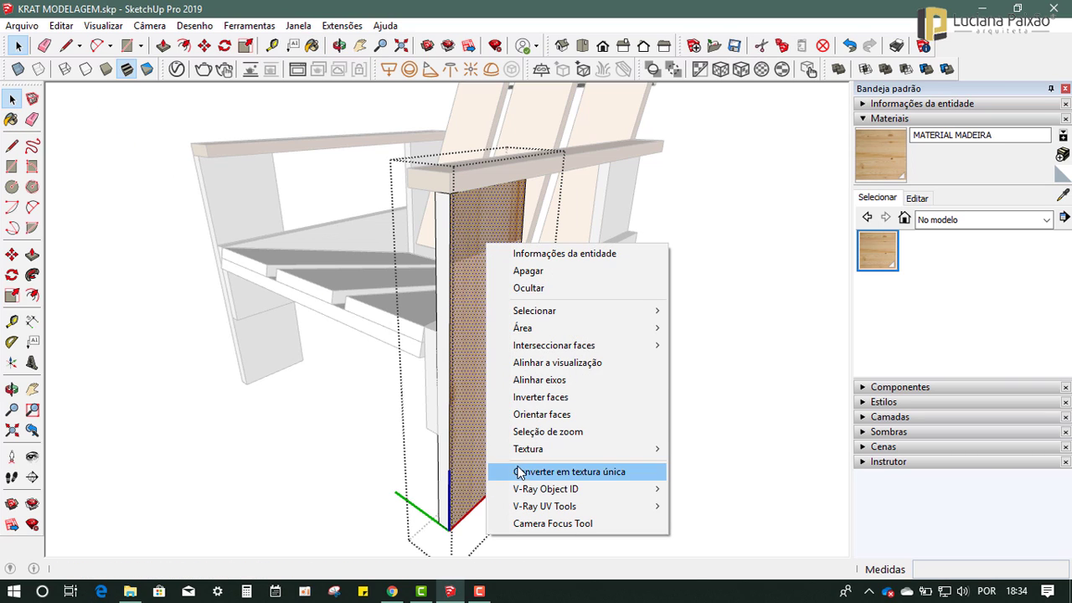
mouse_move(528, 449)
left_click(702, 450)
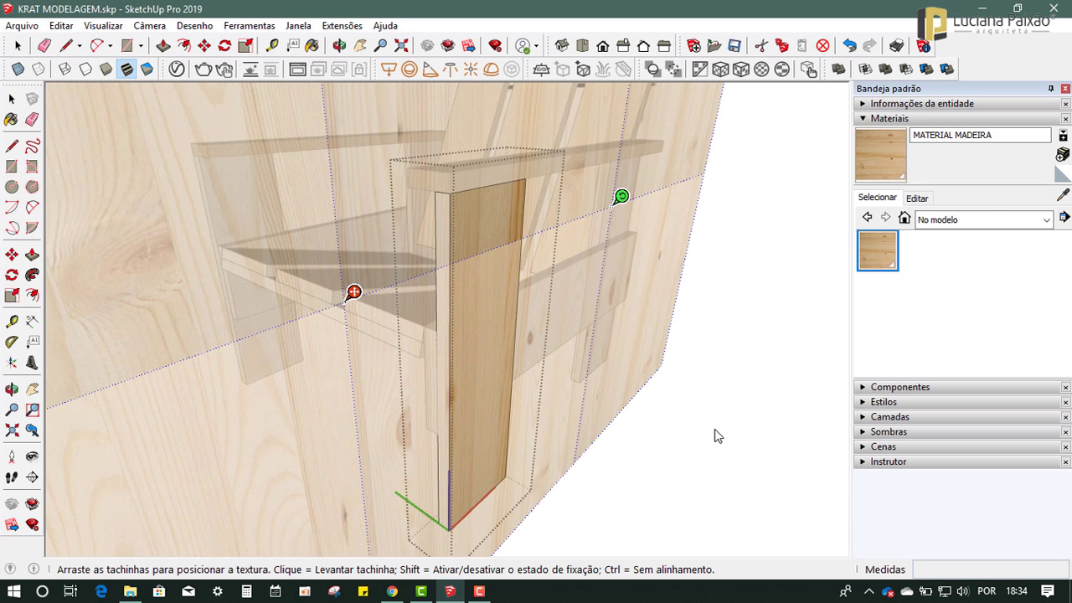
mouse_move(354, 293)
left_mouse_down()
mouse_move(349, 204)
mouse_move(328, 205)
left_mouse_up()
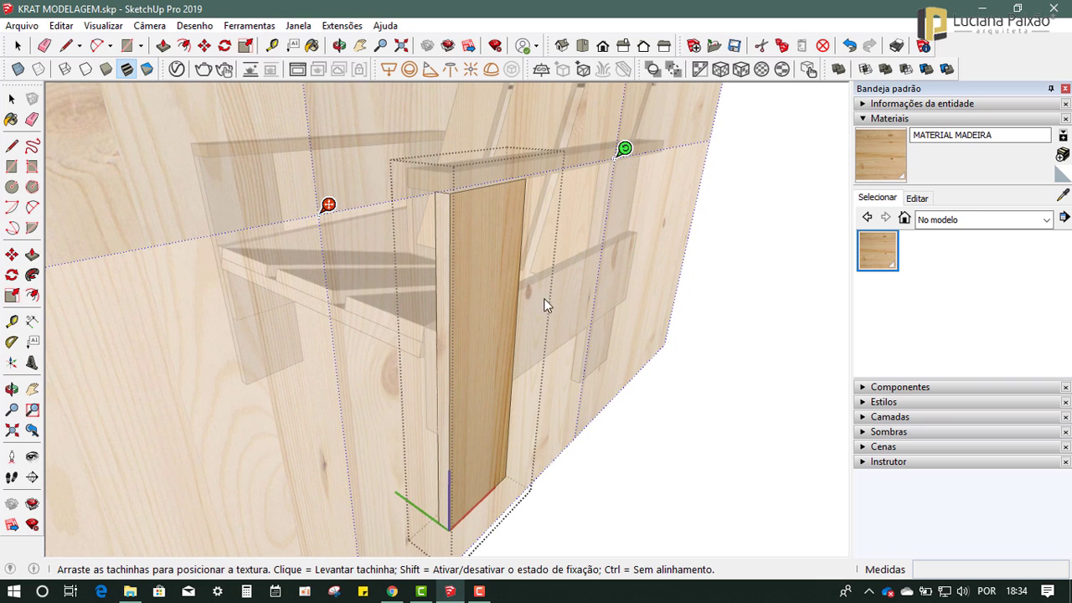
left_click(684, 360)
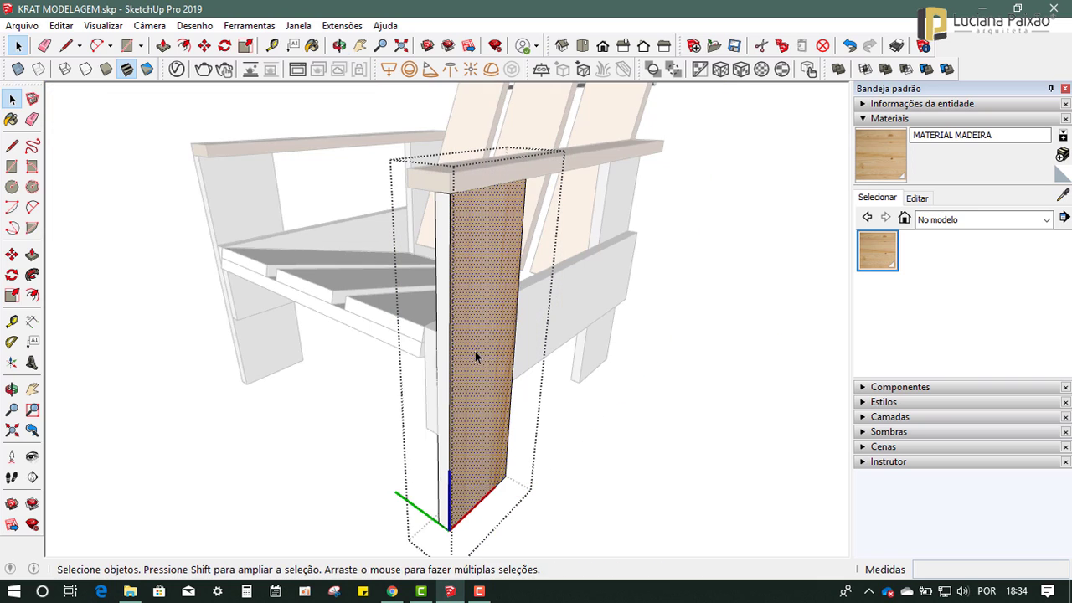
Step: Paint the leg board's narrow side face with wood and close the group
middle_click_drag(475, 356, 503, 353)
left_click(1063, 196)
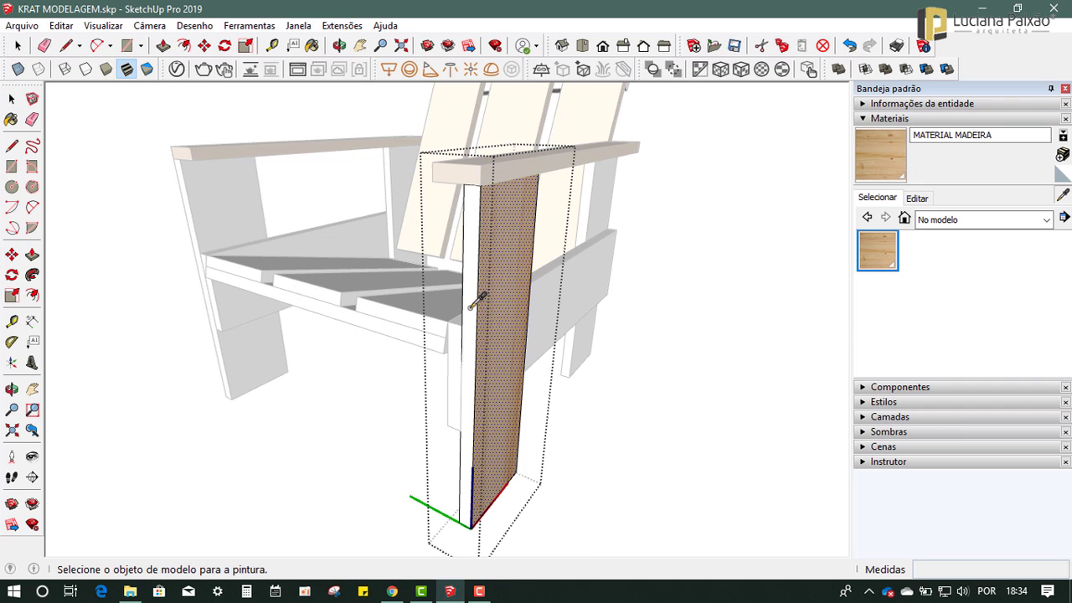
mouse_move(476, 310)
middle_mouse_down()
mouse_move(628, 382)
mouse_move(598, 251)
middle_mouse_up()
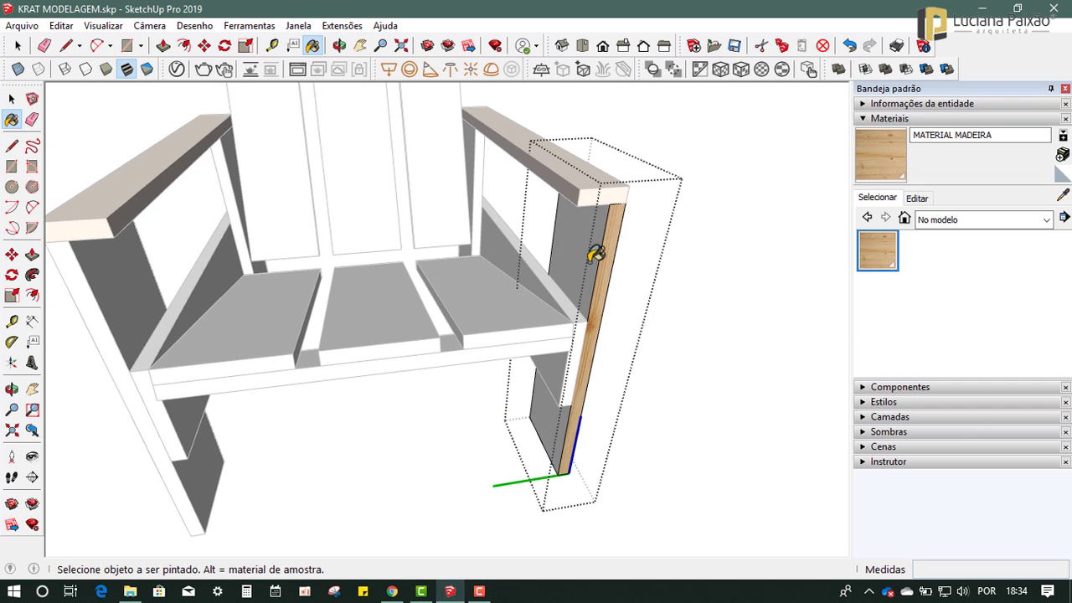
mouse_move(645, 330)
middle_mouse_down()
mouse_move(236, 359)
mouse_move(383, 366)
mouse_move(285, 243)
middle_mouse_up()
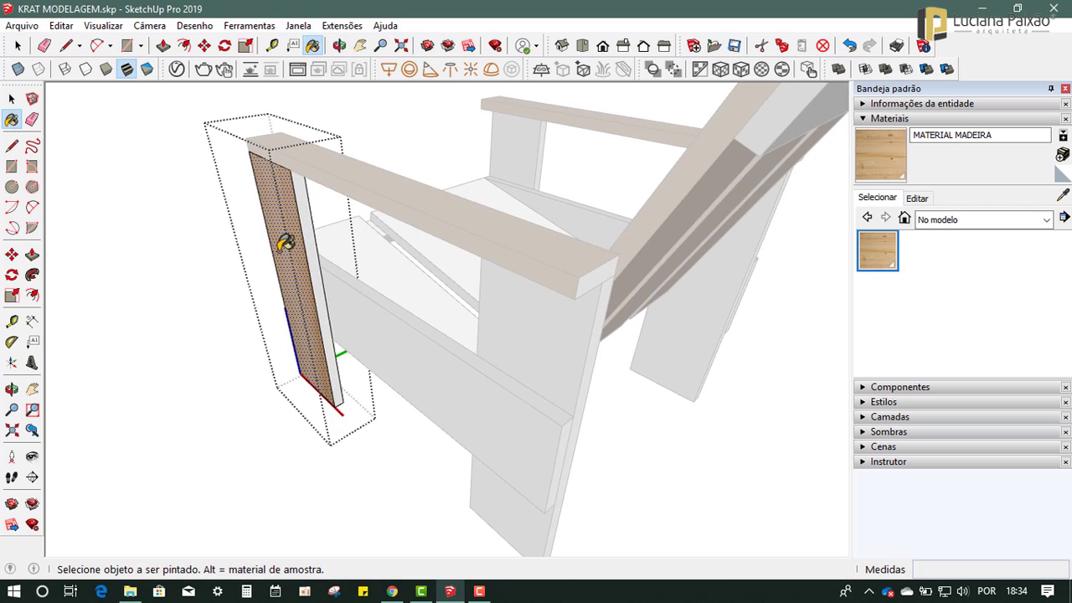
left_click(313, 232)
mouse_move(215, 299)
middle_mouse_down()
mouse_move(694, 343)
mouse_move(484, 311)
middle_mouse_up()
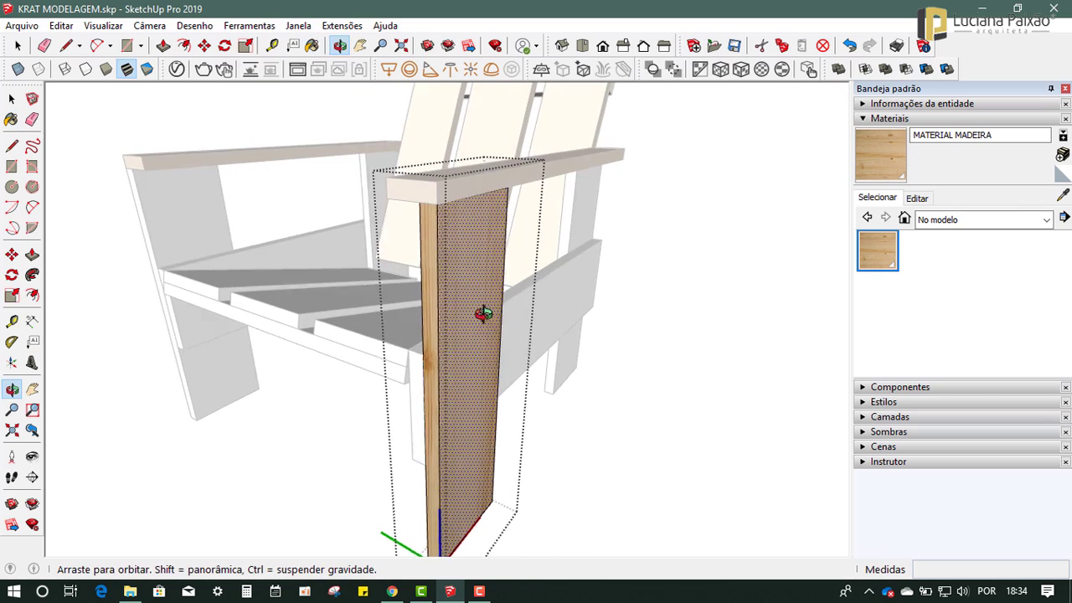
left_click(12, 99)
left_click(618, 218)
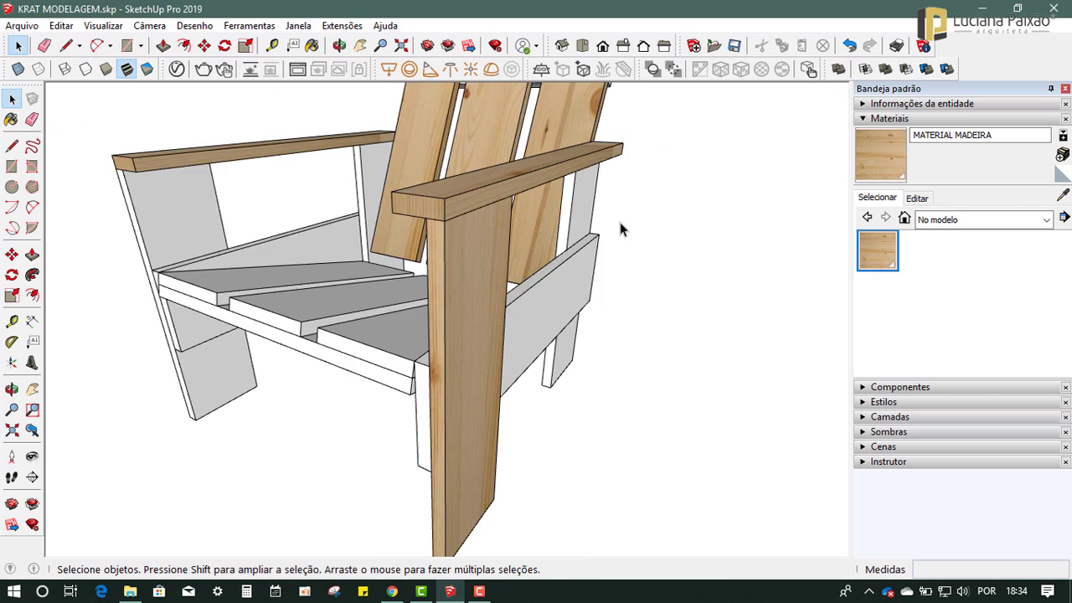
mouse_move(618, 218)
middle_mouse_down()
mouse_move(325, 301)
mouse_move(684, 318)
middle_mouse_up()
Step: Paint the front-left leg board with wood sampled from the finished leg
left_click(350, 294)
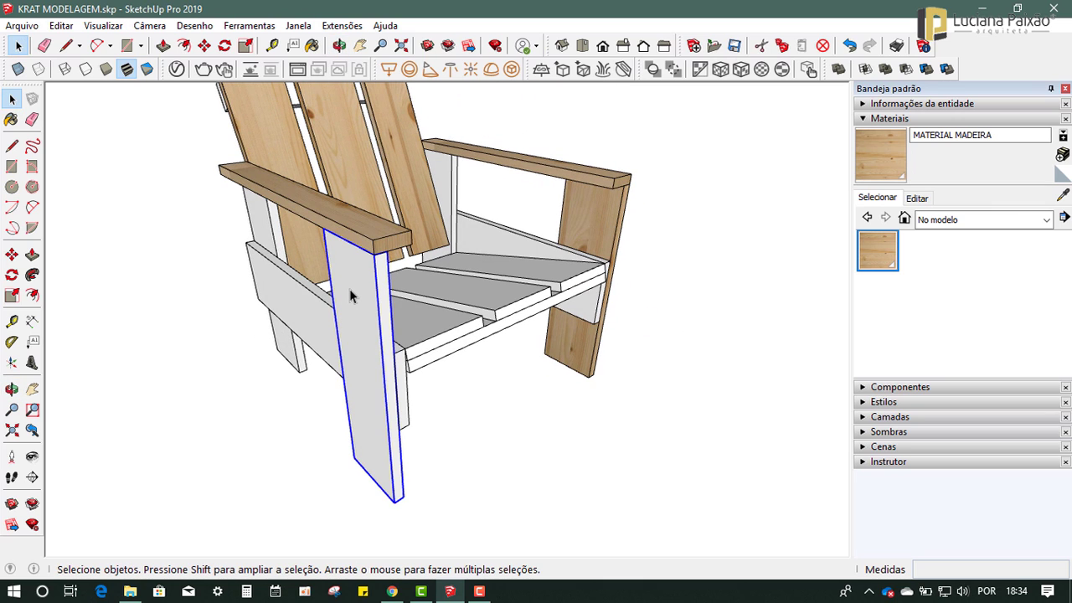
double_click(350, 295)
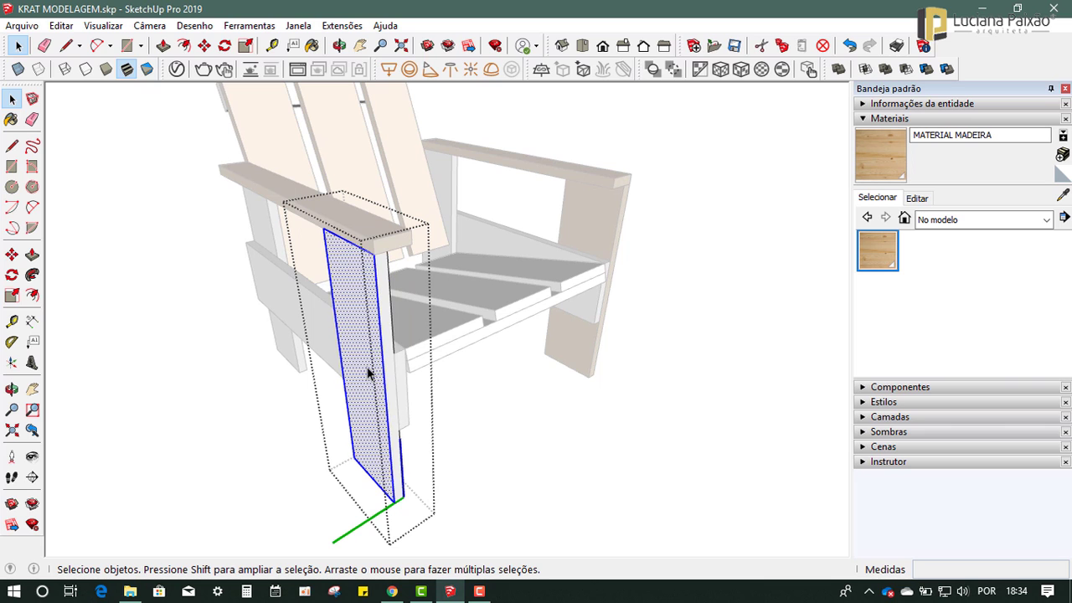
middle_click_drag(424, 399, 462, 408)
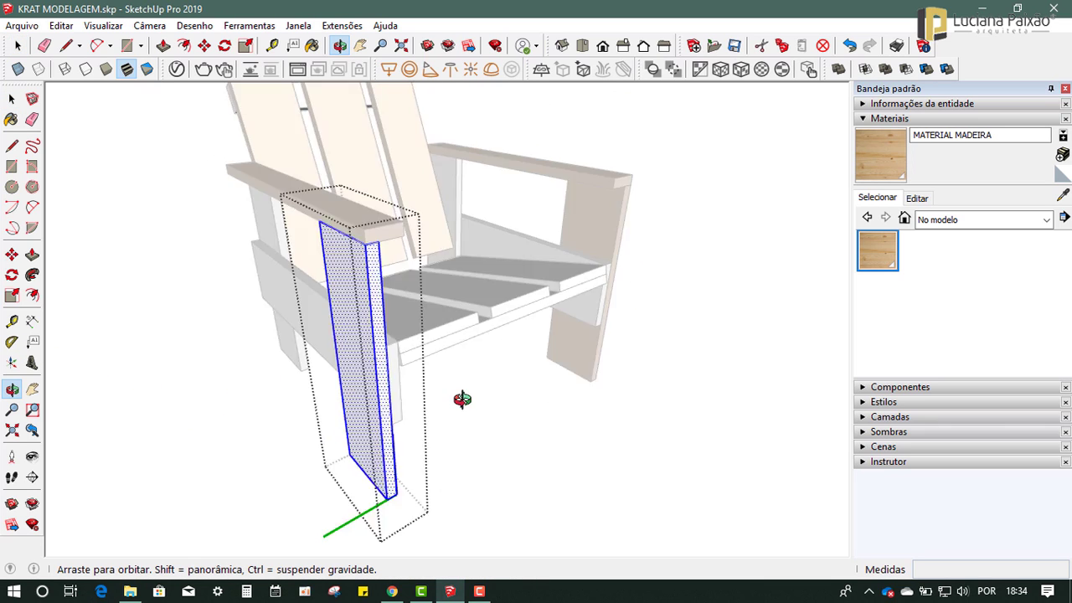
left_click(1063, 195)
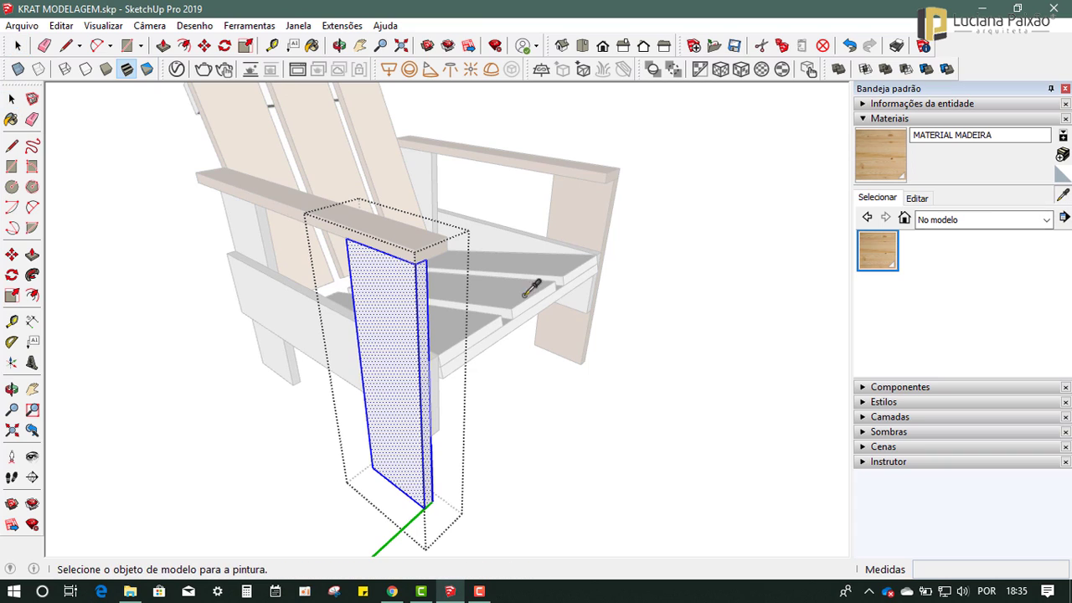
left_click(576, 216)
left_click(397, 325)
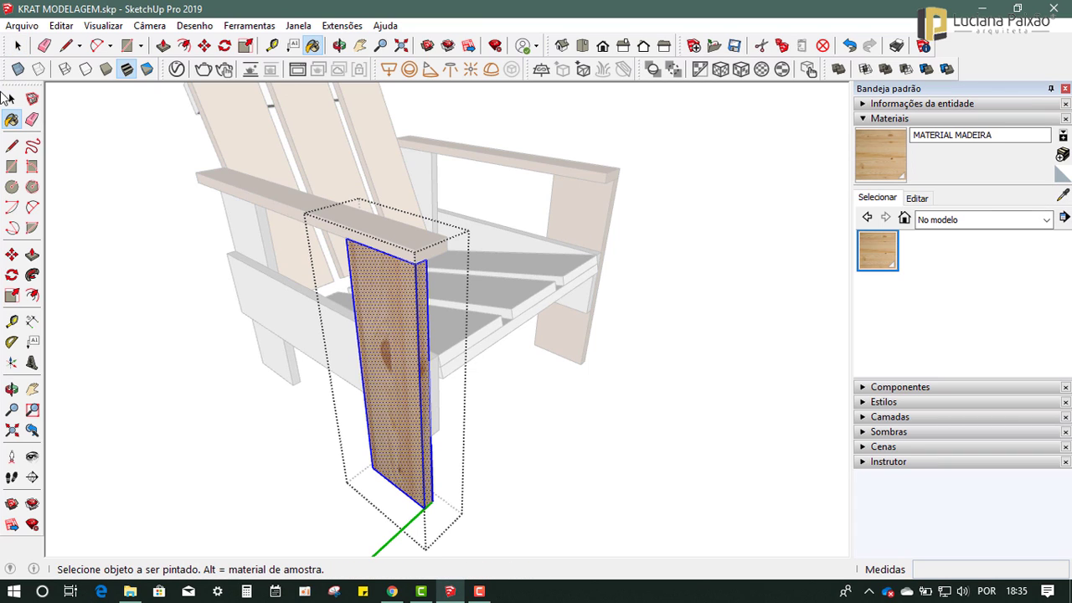
left_click(74, 142)
mouse_move(500, 337)
middle_mouse_down()
mouse_move(120, 407)
mouse_move(49, 387)
mouse_move(206, 414)
middle_mouse_up()
Step: Reopen the left leg and shift its wood grain down and to the right
scroll(310, 376, "up", 3)
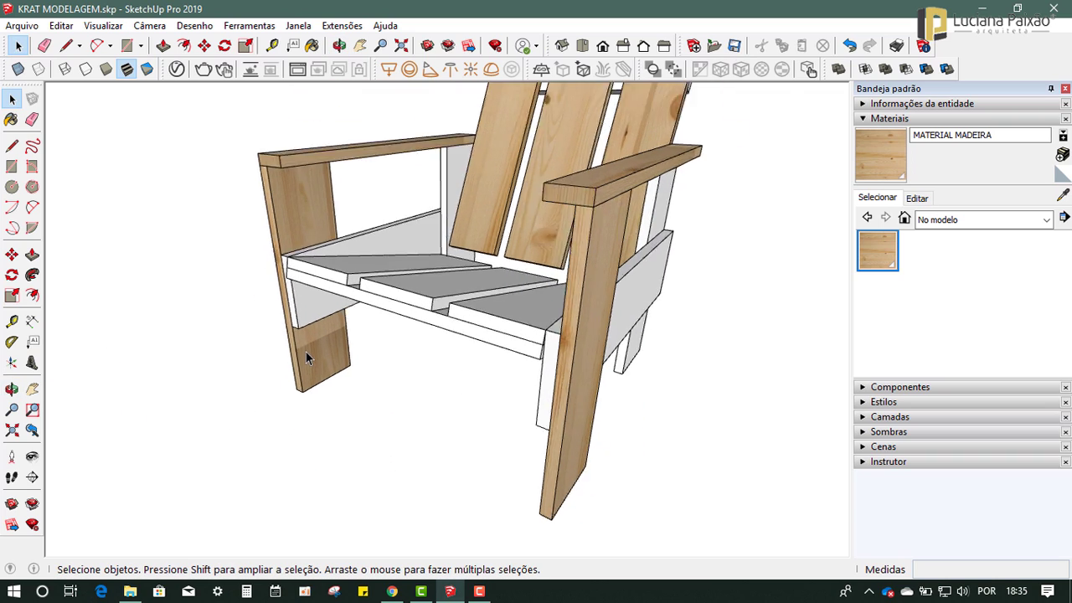
scroll(306, 351, "up", 5)
double_click(316, 340)
right_click(321, 345)
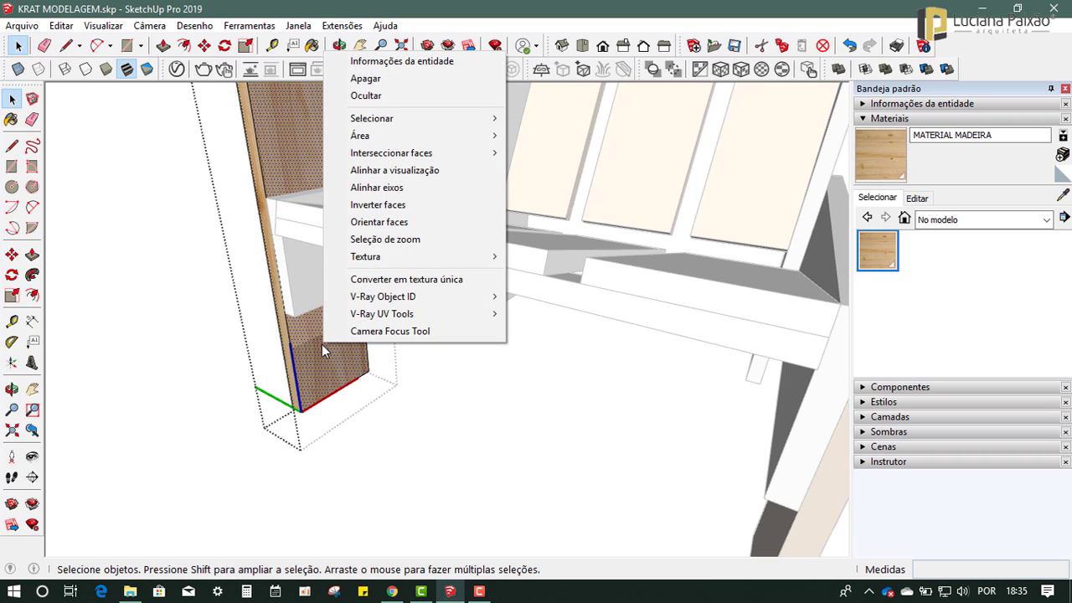
mouse_move(365, 256)
left_click(545, 257)
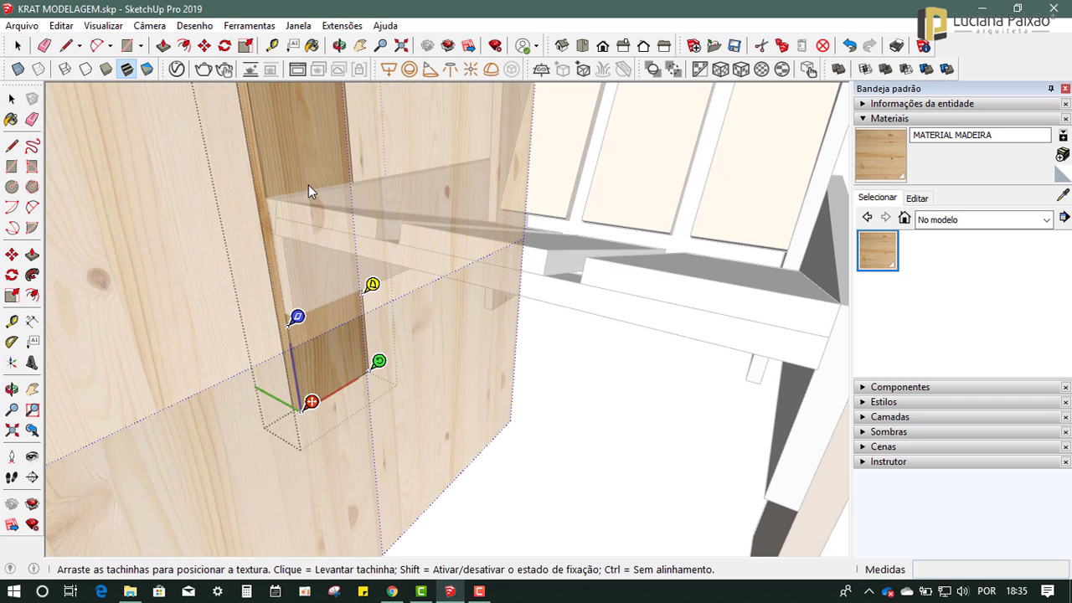
left_click_drag(308, 191, 319, 268)
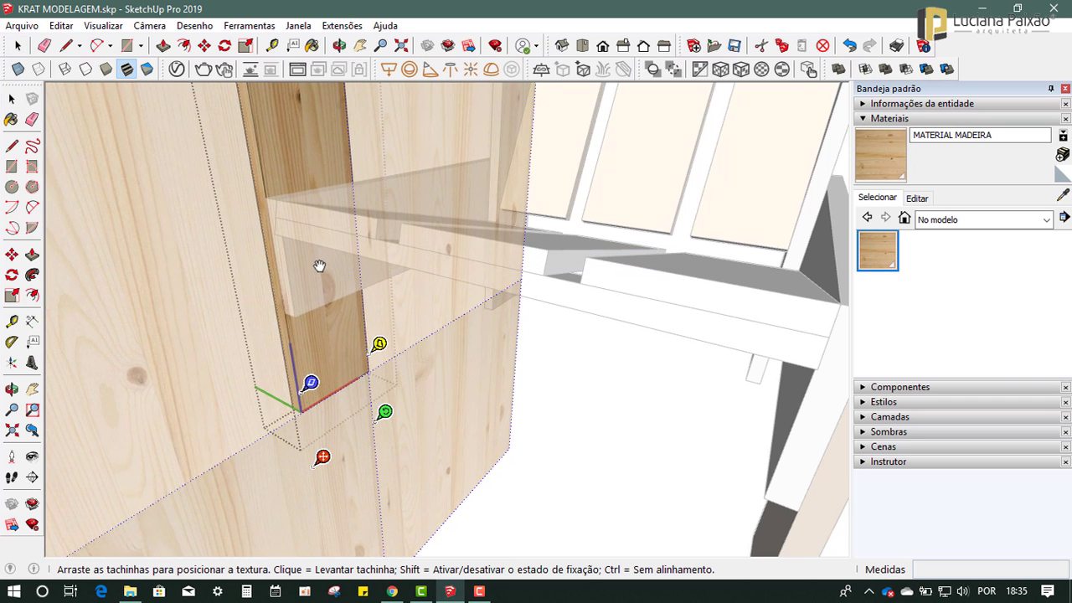
left_click(645, 480)
scroll(406, 451, "down", 5)
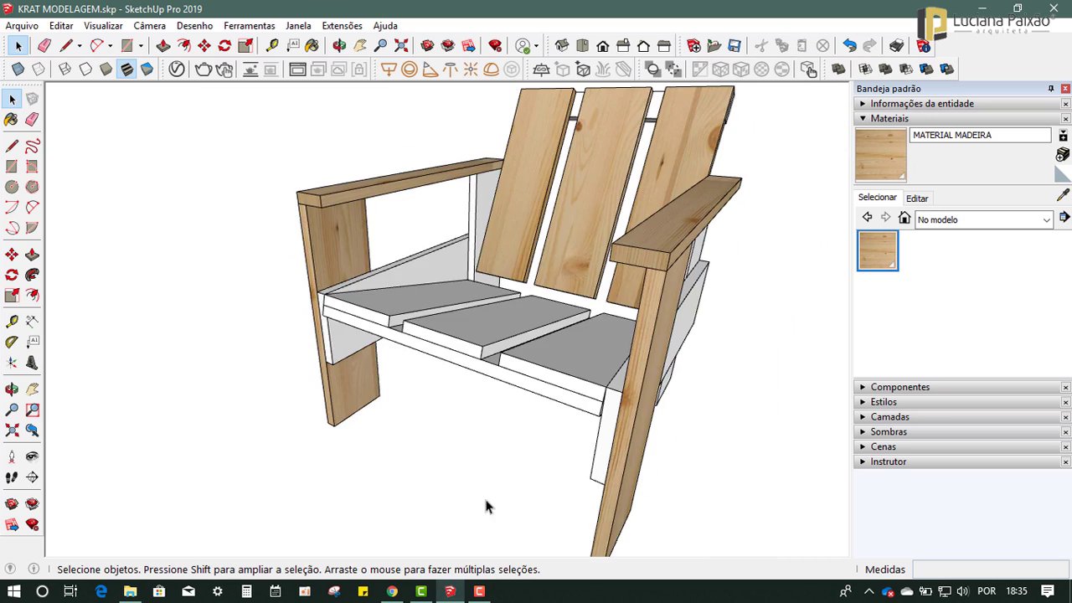
mouse_move(483, 495)
middle_mouse_down()
mouse_move(616, 453)
mouse_move(444, 467)
mouse_move(306, 431)
mouse_move(360, 307)
middle_mouse_up()
Step: Select all faces of the side panel and paint them with sampled wood
key("space")
double_click(355, 312)
triple_click(355, 311)
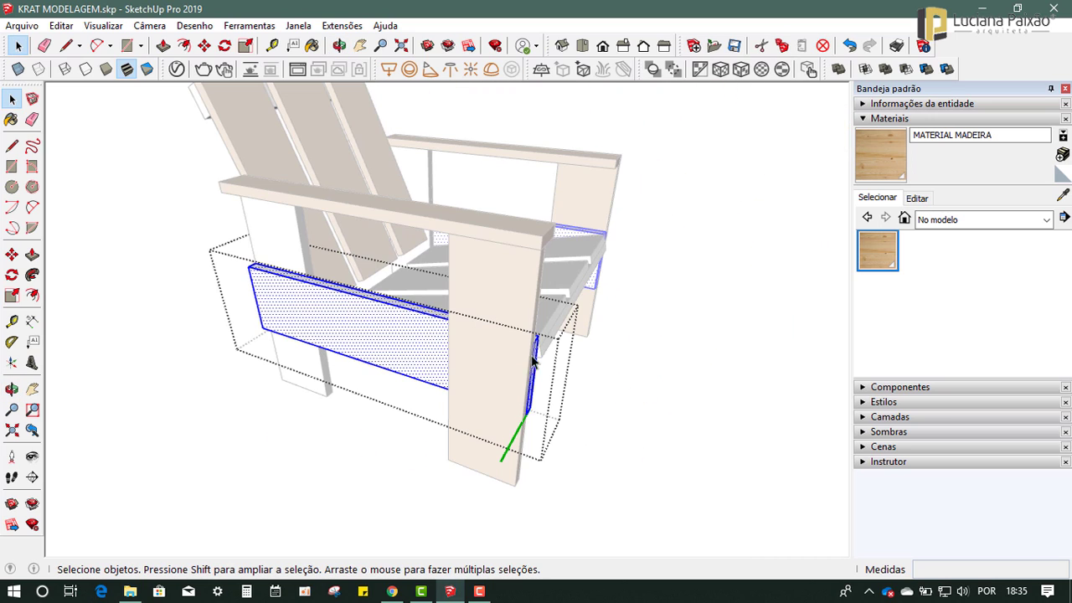
left_click(1063, 195)
left_click(496, 258)
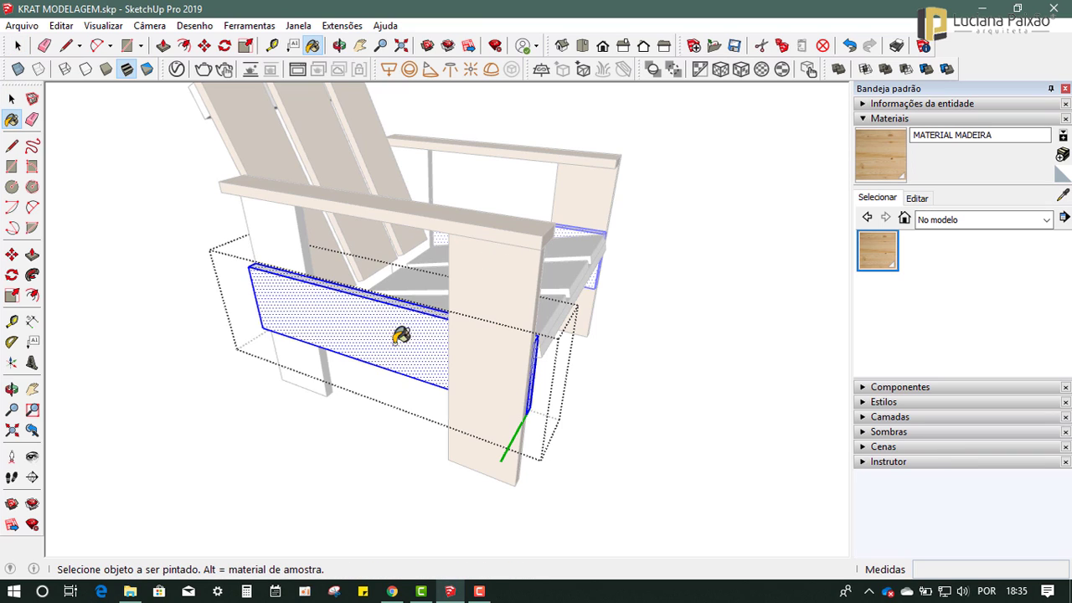
left_click(361, 331)
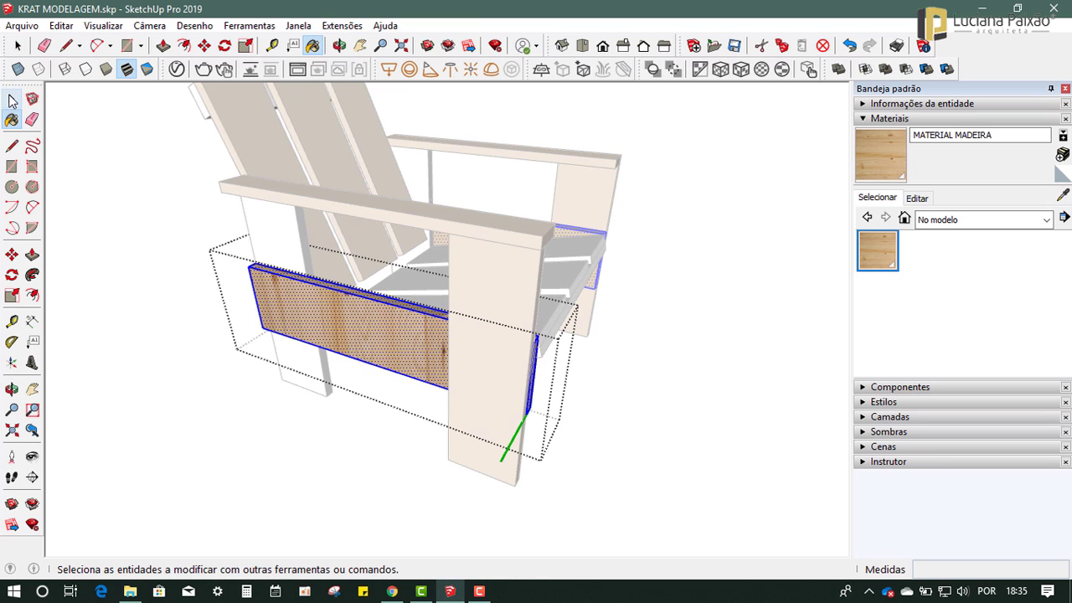
left_click(13, 101)
left_click(105, 188)
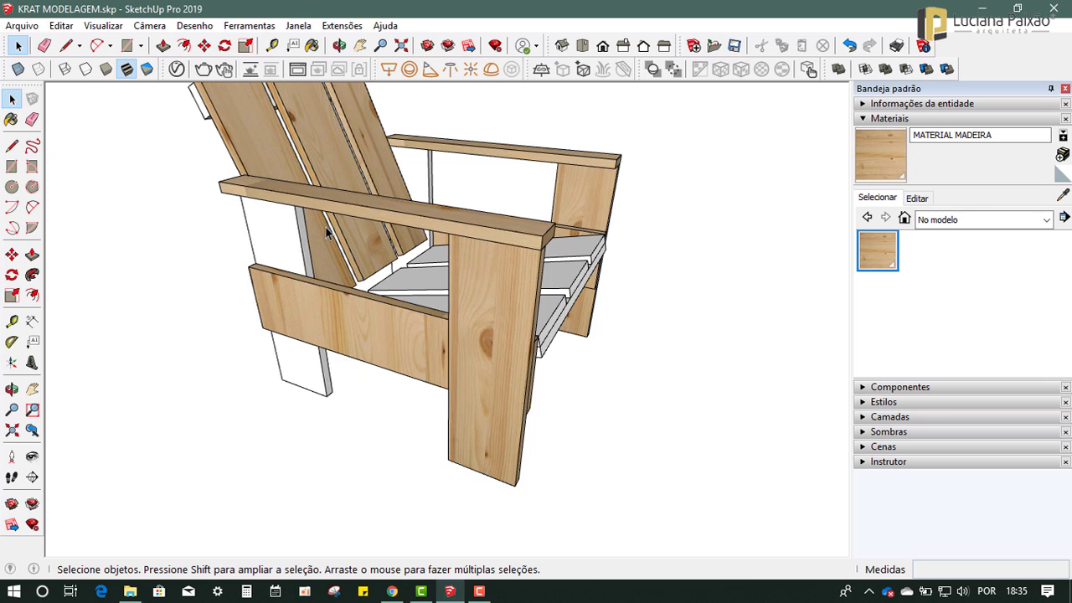
Step: Rotate the panel's wood texture 90°, then shift and shrink the grain
double_click(342, 325)
right_click(369, 330)
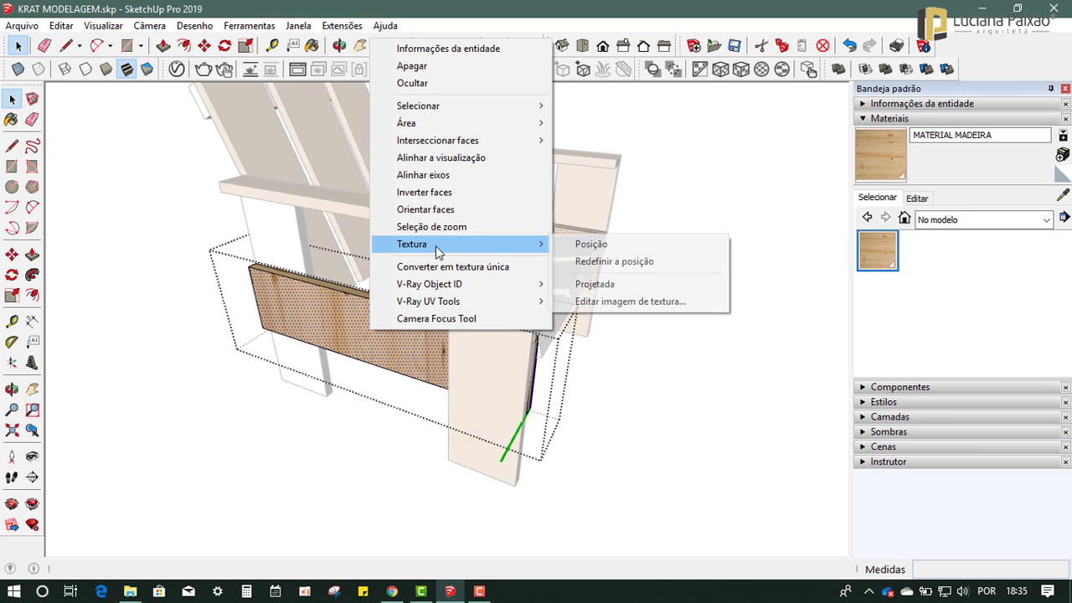
left_click(586, 244)
right_click(379, 320)
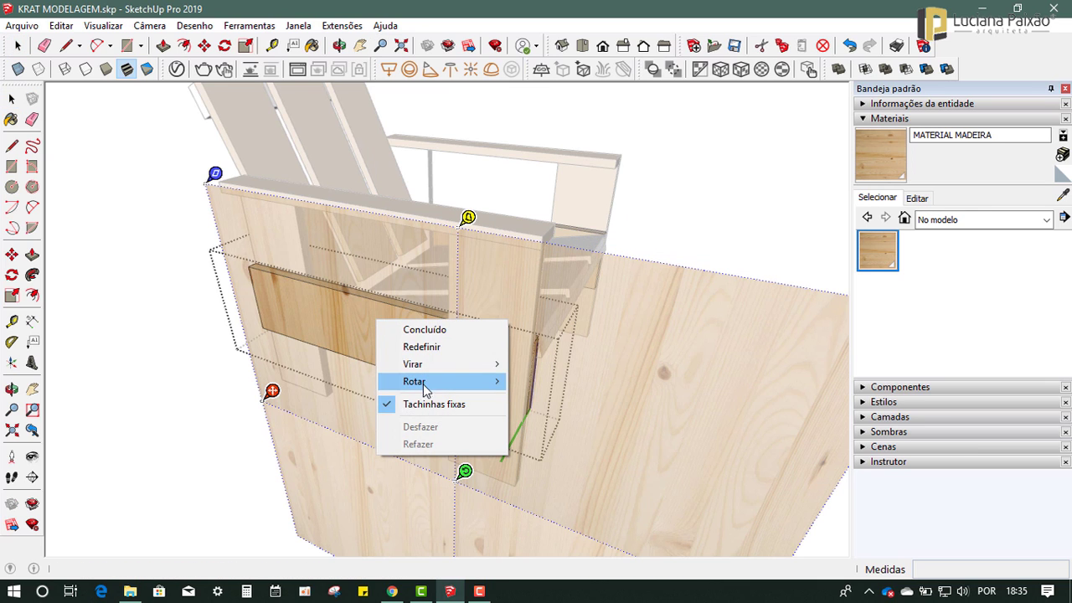
left_click(536, 378)
mouse_move(368, 321)
left_mouse_down()
mouse_move(351, 291)
mouse_move(423, 304)
mouse_move(398, 304)
left_mouse_up()
scroll(381, 474, "down", 2)
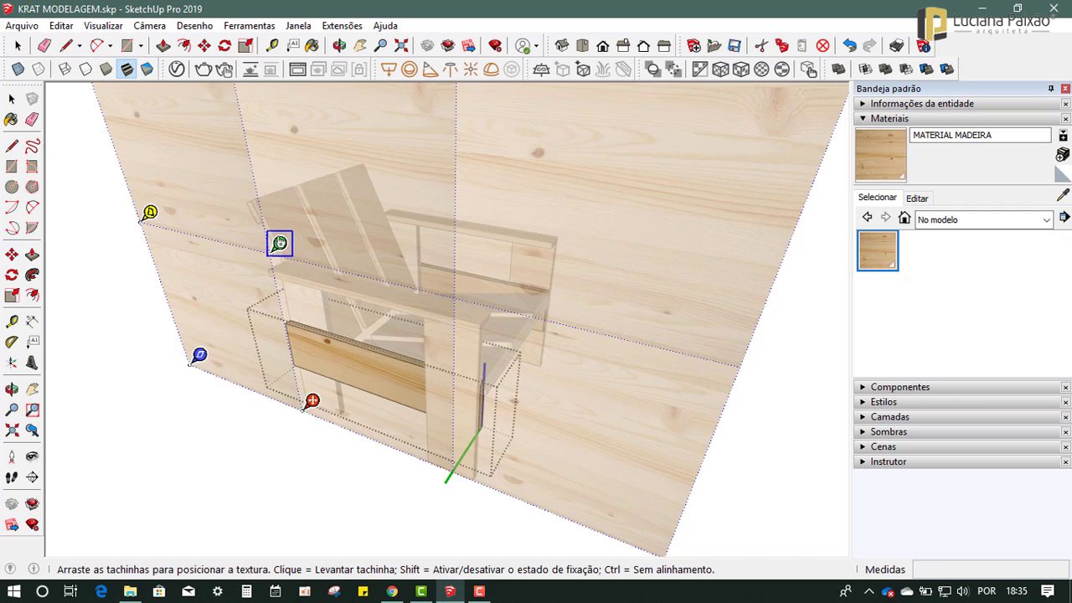
mouse_move(277, 241)
left_mouse_down()
mouse_move(290, 211)
mouse_move(342, 220)
mouse_move(266, 184)
mouse_move(280, 285)
mouse_move(287, 278)
mouse_move(263, 177)
mouse_move(277, 227)
mouse_move(273, 214)
left_mouse_up()
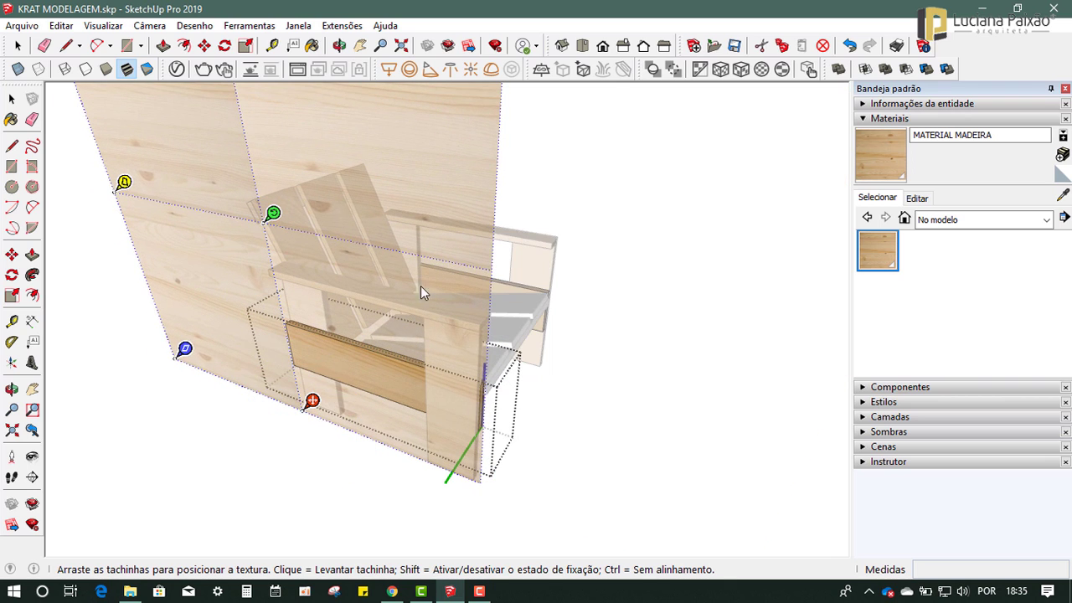
Step: Confirm the panel's texture placement and open the front board group from another side
left_click(637, 369)
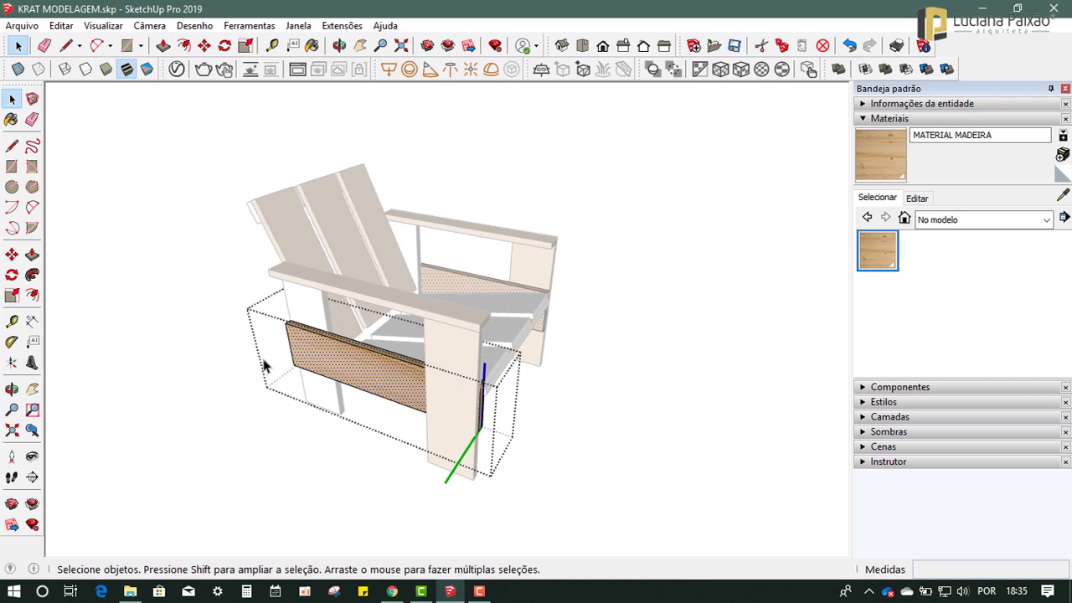
left_click(109, 183)
mouse_move(370, 342)
middle_mouse_down()
mouse_move(381, 335)
mouse_move(514, 383)
middle_mouse_up()
double_click(503, 369)
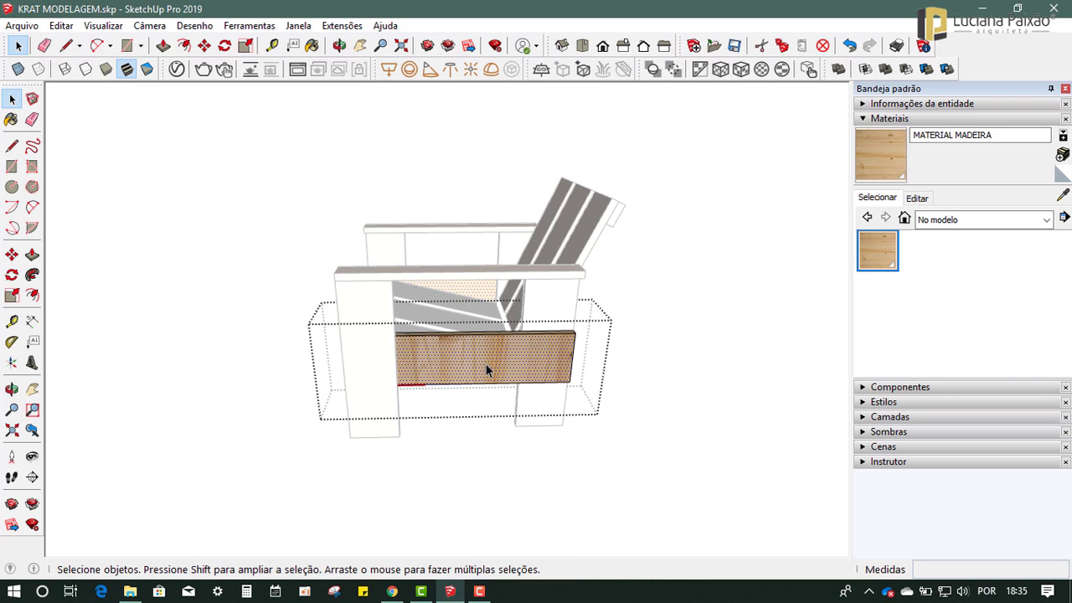
Step: Rotate the board's wood texture 90° and slide it left and up into place
left_click(486, 365)
right_click(479, 355)
mouse_move(566, 264)
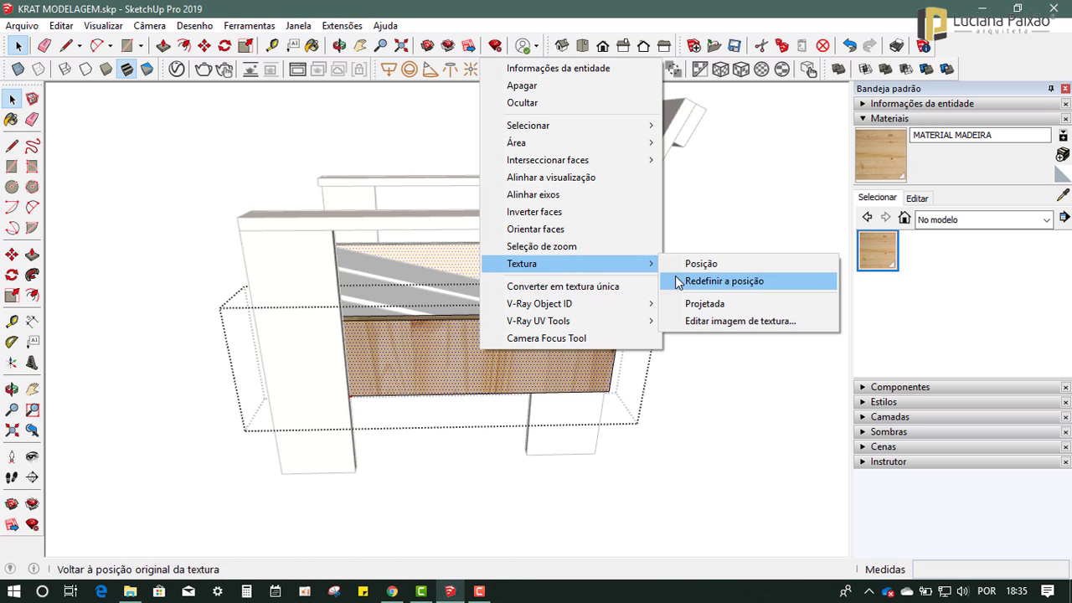
left_click(712, 266)
right_click(483, 345)
mouse_move(522, 408)
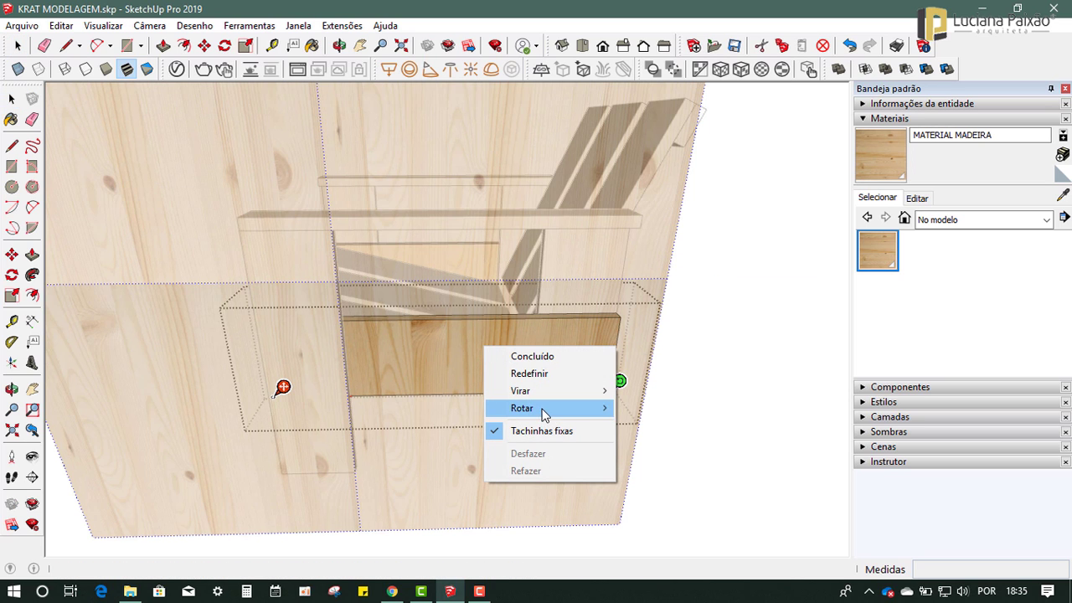
left_click(643, 408)
left_click_drag(517, 358, 363, 344)
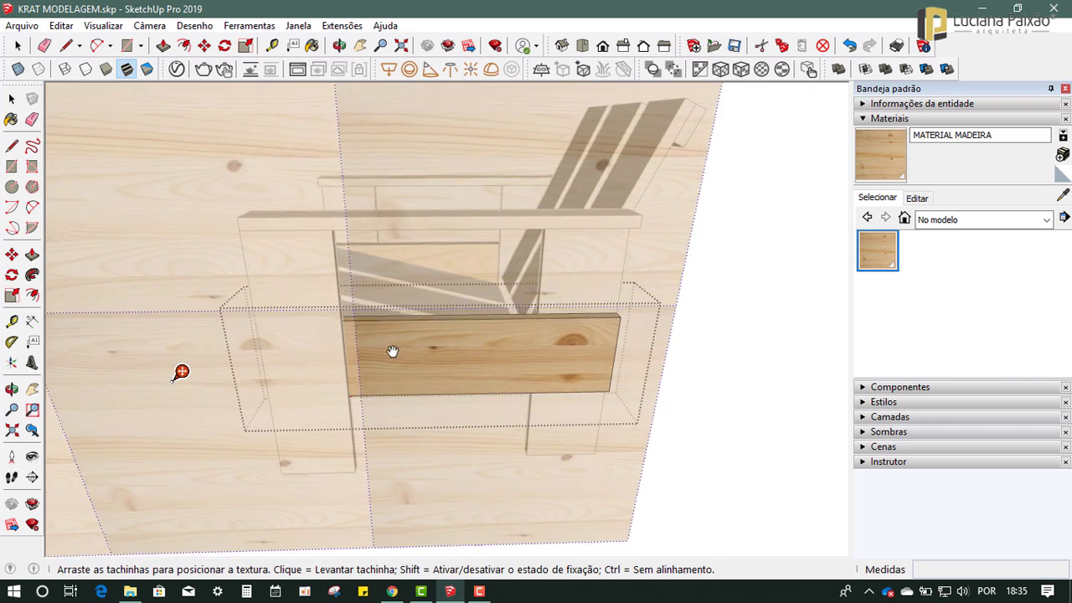
left_click_drag(507, 361, 496, 336)
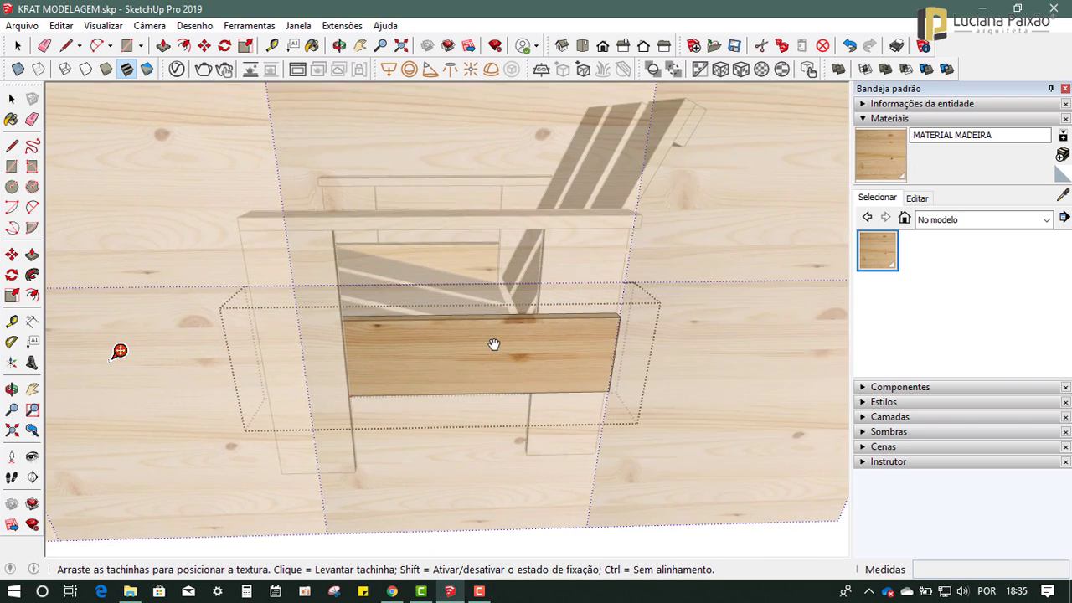
left_click(783, 373)
mouse_move(773, 402)
middle_mouse_down()
mouse_move(708, 421)
mouse_move(349, 341)
mouse_move(731, 432)
mouse_move(577, 390)
mouse_move(531, 428)
mouse_move(544, 409)
mouse_move(551, 454)
middle_mouse_up()
scroll(520, 319, "up", 3)
Step: Paint all faces of the bare rear leg with the wood material
triple_click(500, 306)
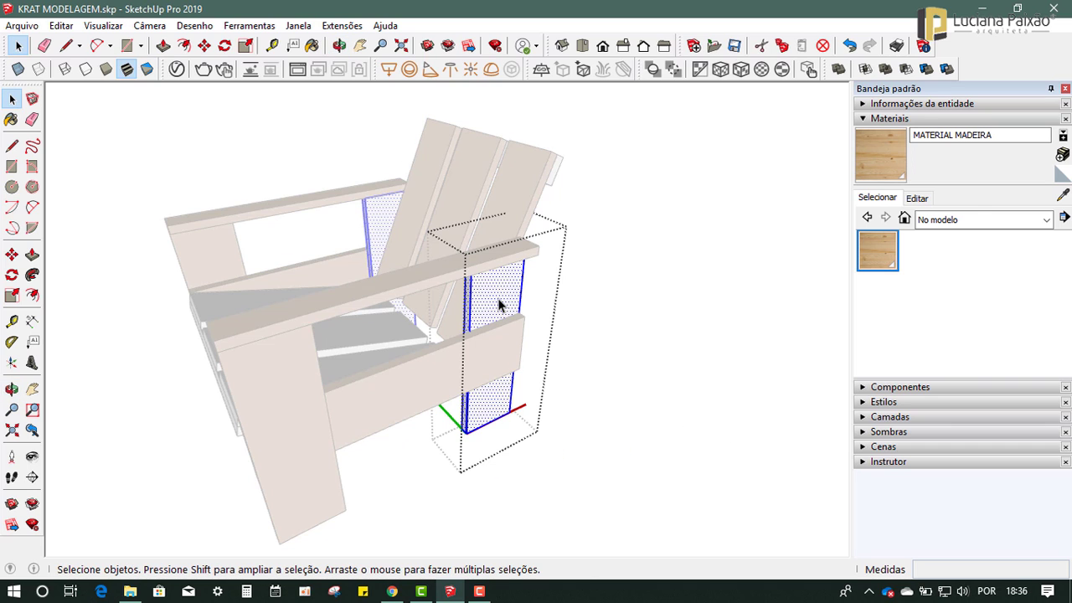
left_click(1064, 195)
left_click(499, 287)
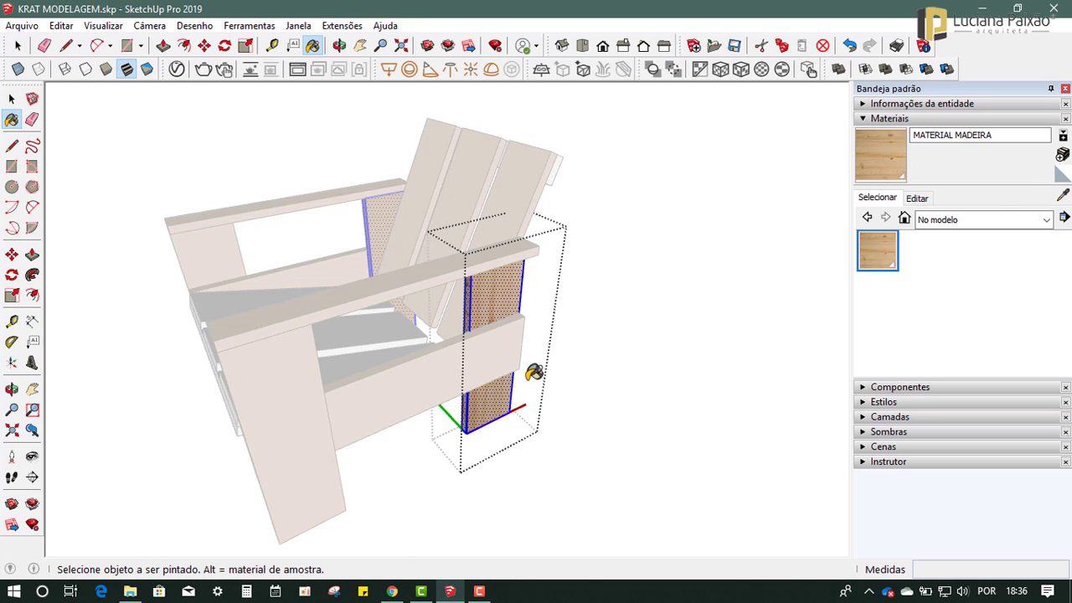
left_click(11, 99)
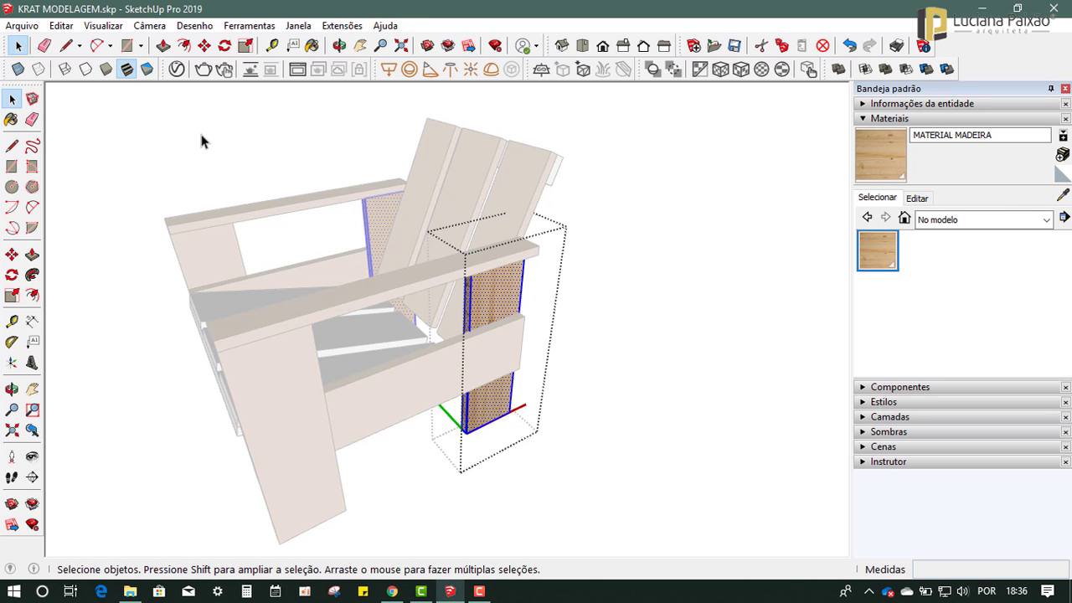
left_click(201, 138)
Step: Rotate the narrow post's wood texture 90° so the grain runs vertically
mouse_move(576, 307)
middle_mouse_down()
mouse_move(480, 416)
mouse_move(723, 294)
mouse_move(471, 343)
mouse_move(485, 388)
mouse_move(174, 407)
mouse_move(270, 376)
mouse_move(642, 397)
mouse_move(514, 280)
middle_mouse_up()
scroll(513, 281, "up", 3)
scroll(467, 271, "up", 3)
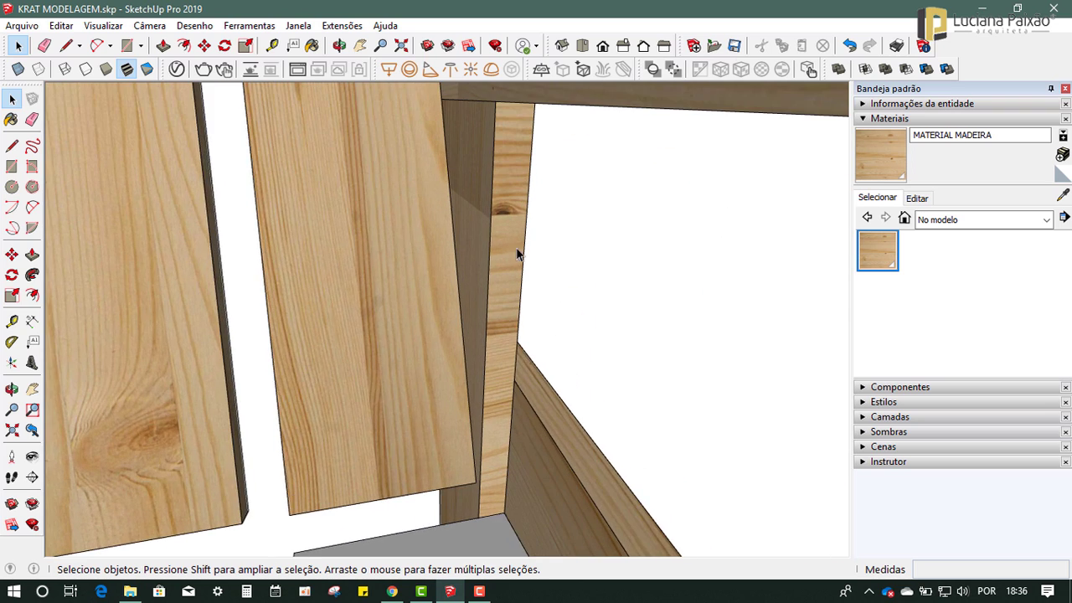
scroll(510, 243, "up", 2)
left_click(504, 243)
right_click(504, 245)
mouse_move(595, 447)
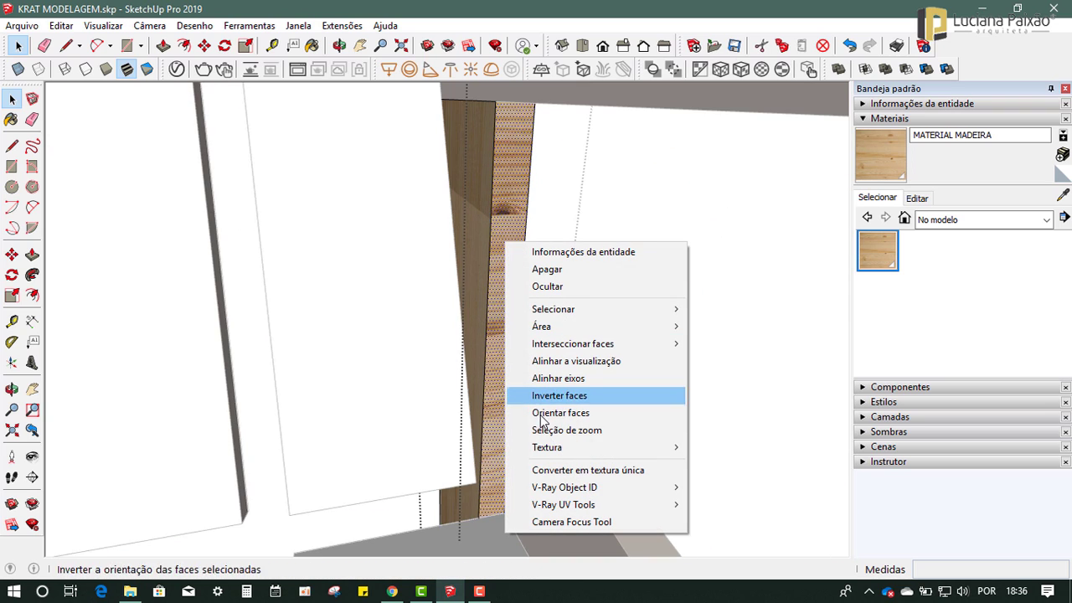
left_click(694, 446)
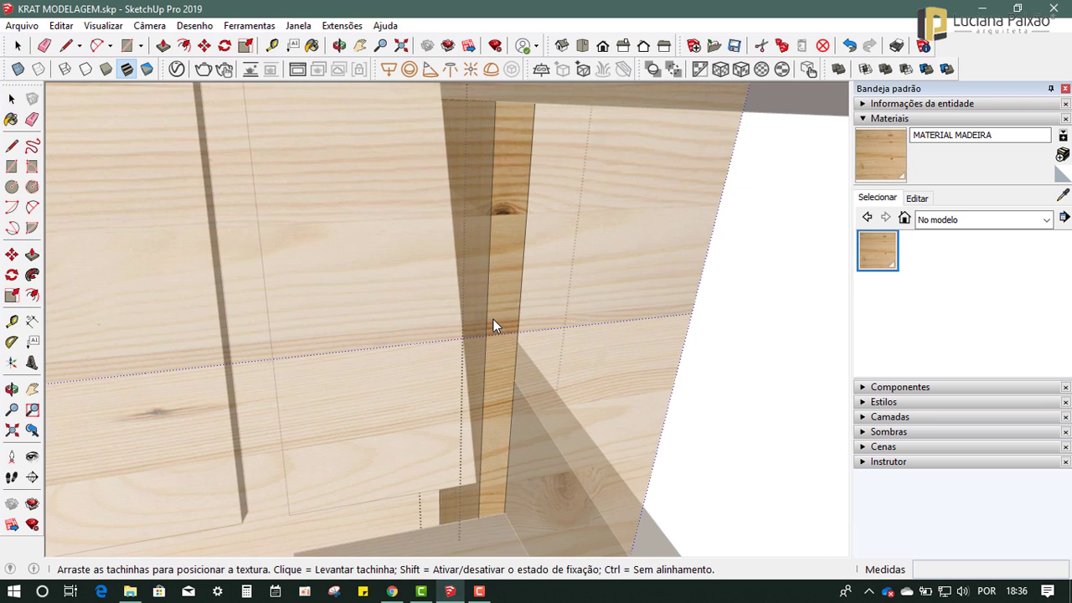
right_click(501, 303)
left_click(658, 364)
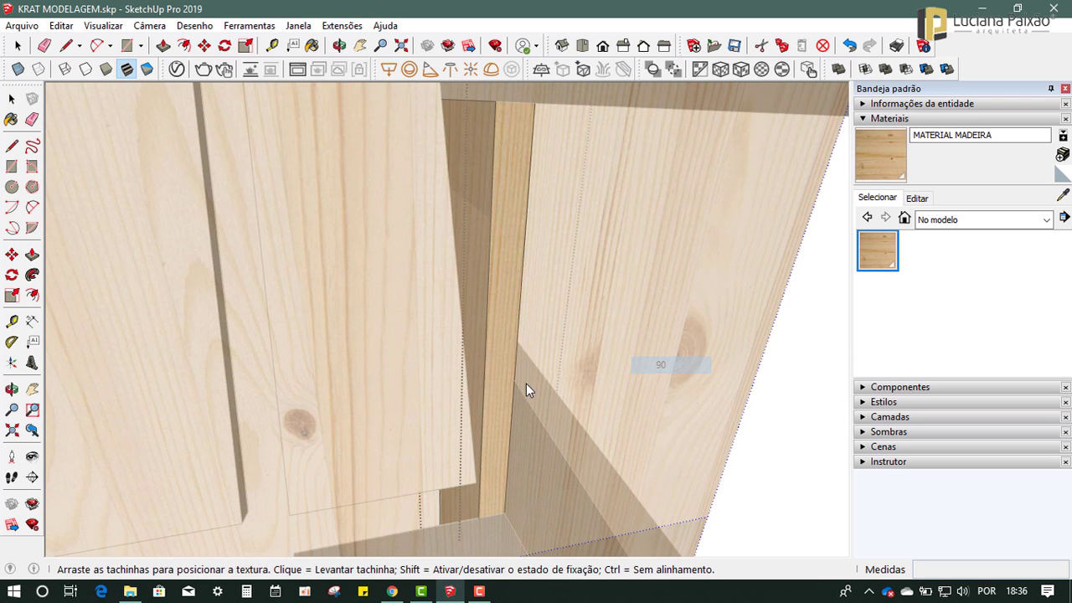
scroll(698, 411, "down", 3)
key("Return")
scroll(567, 292, "down", 3)
Step: Open the seat group and paint the whole left seat board with sampled wood
scroll(567, 293, "down", 3)
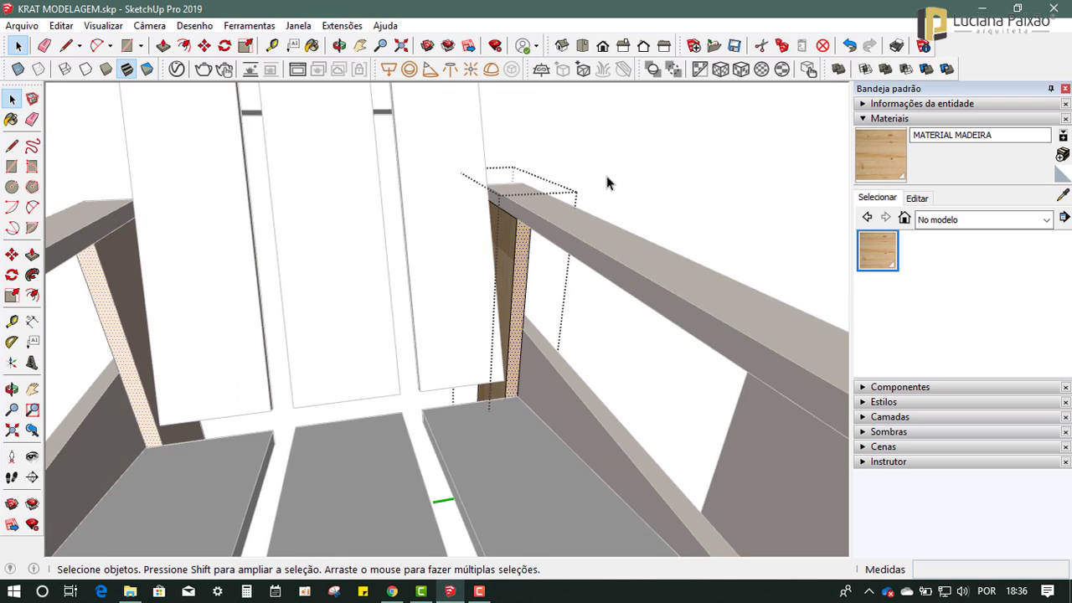
scroll(591, 263, "down", 3)
scroll(591, 263, "down", 3)
scroll(587, 282, "down", 3)
middle_click_drag(588, 282, 585, 483)
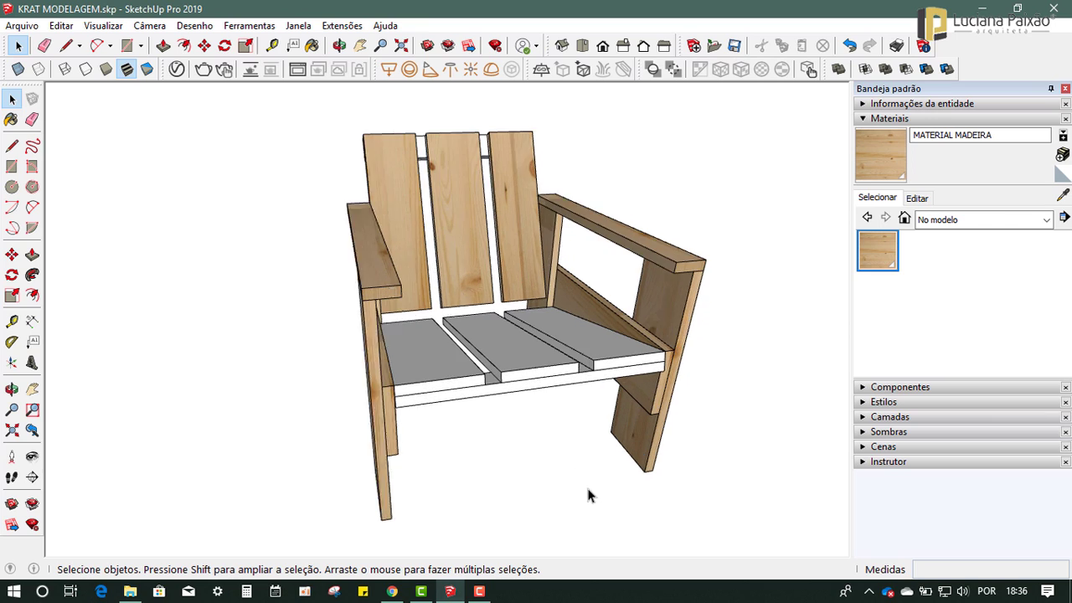
scroll(627, 494, "up", 4)
mouse_move(500, 266)
middle_mouse_down()
mouse_move(318, 448)
mouse_move(304, 438)
middle_mouse_up()
scroll(299, 307, "up", 3)
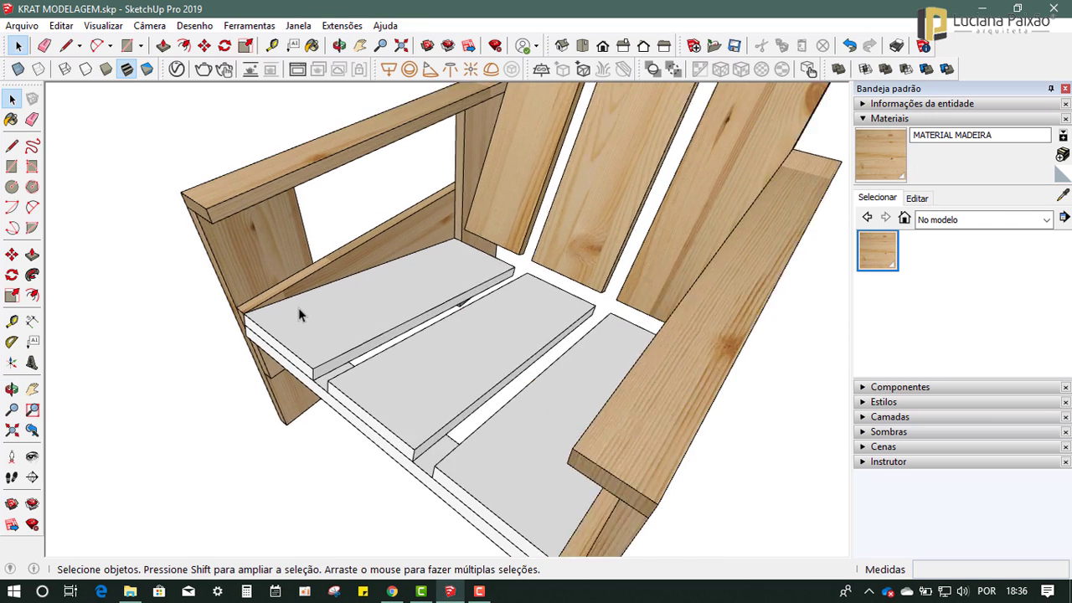
scroll(320, 346, "up", 2)
double_click(319, 346)
triple_click(321, 346)
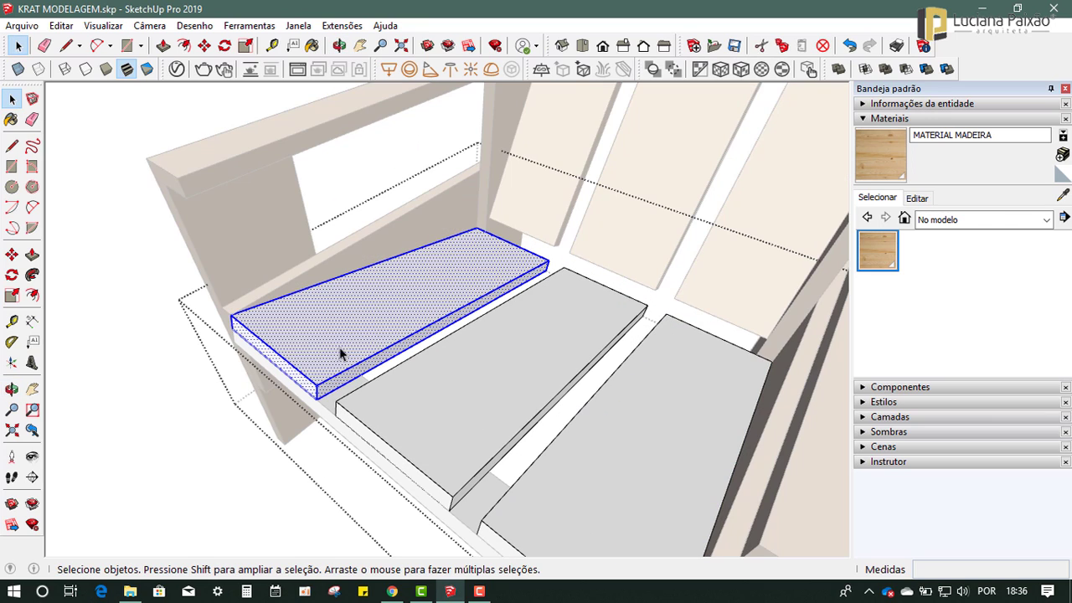
left_click(1061, 196)
left_click(246, 206)
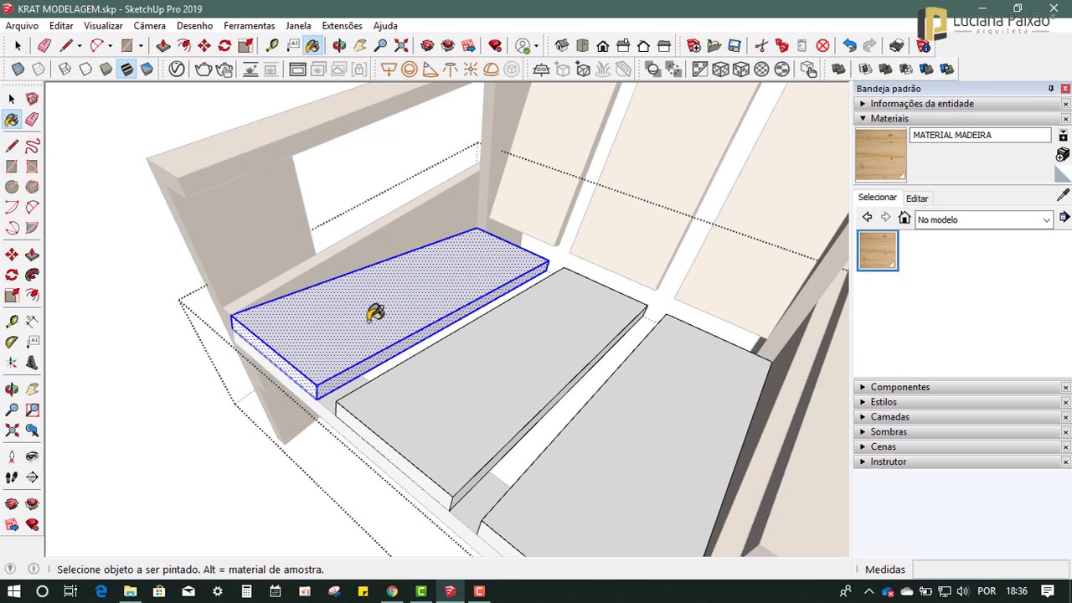
left_click(373, 314)
Step: Rotate and rescale the left seat board's texture so the grain runs along it
mouse_move(228, 409)
middle_mouse_down()
mouse_move(538, 454)
mouse_move(462, 445)
mouse_move(489, 444)
middle_mouse_up()
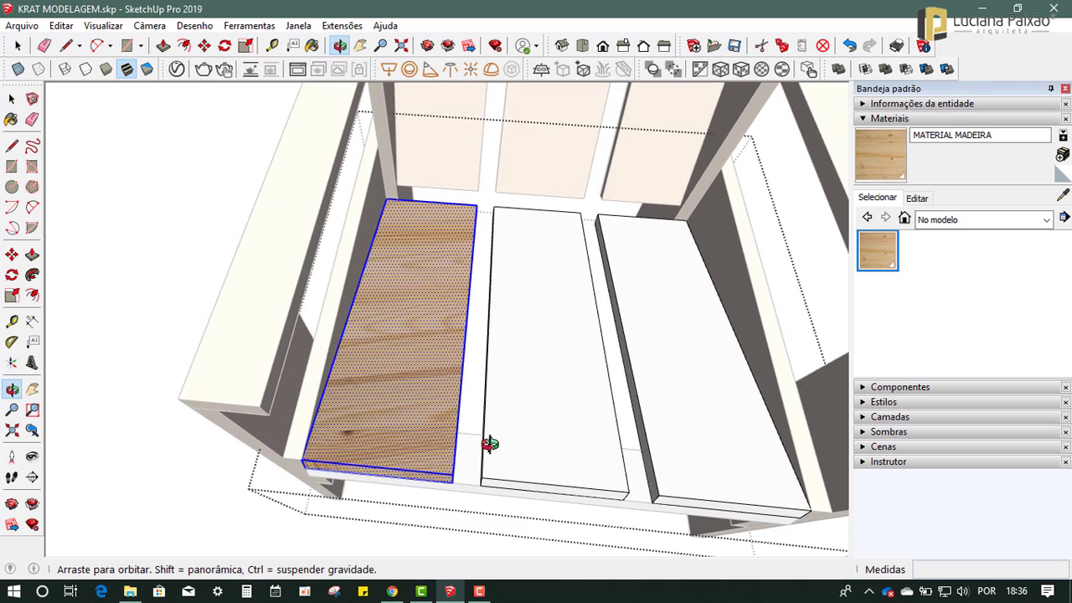
left_click(1058, 197)
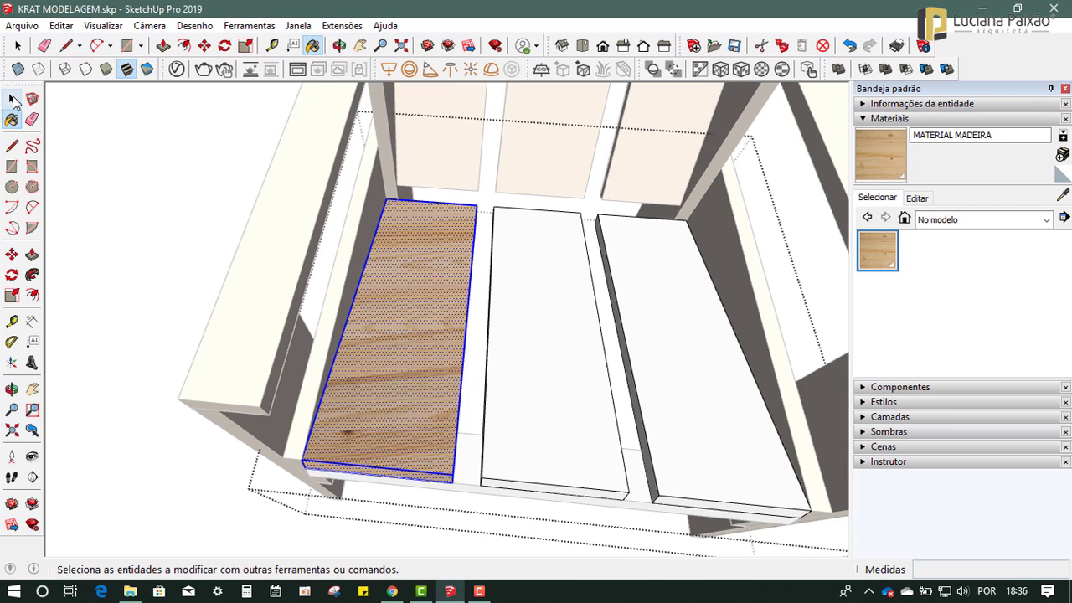
left_click(14, 102)
mouse_move(269, 224)
middle_mouse_down()
mouse_move(319, 77)
mouse_move(355, 481)
middle_mouse_up()
scroll(362, 345, "up", 3)
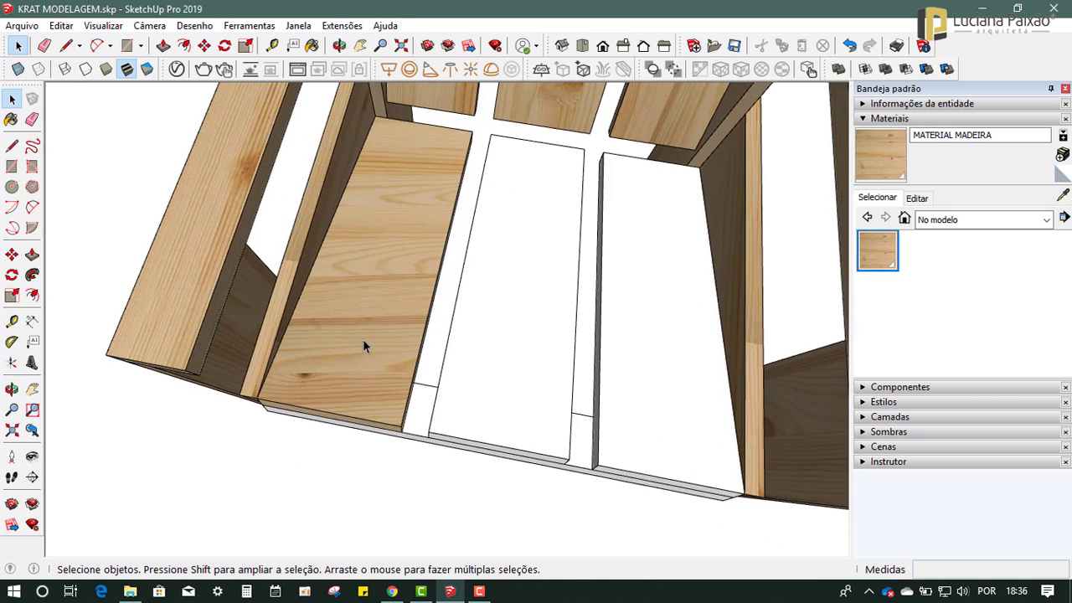
double_click(363, 339)
right_click(358, 284)
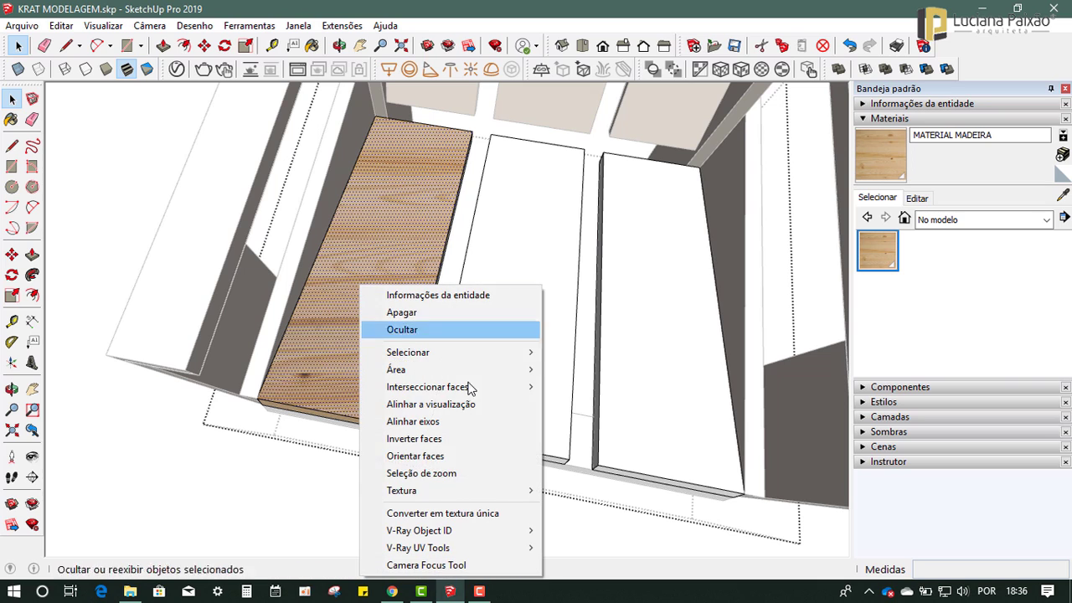
mouse_move(402, 490)
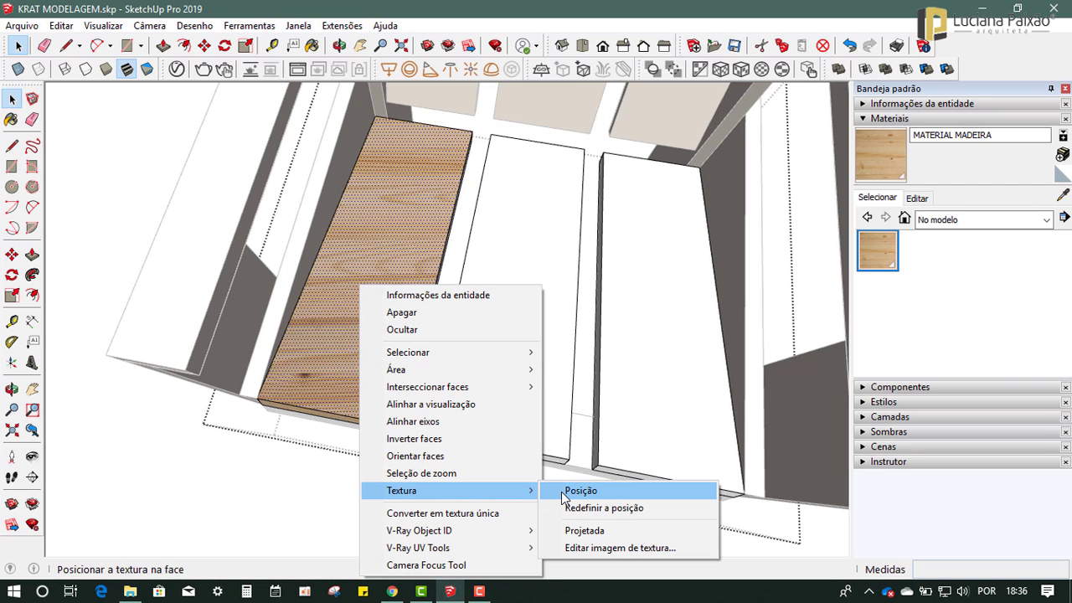
left_click(563, 494)
scroll(377, 251, "down", 3)
scroll(390, 223, "down", 1)
scroll(310, 137, "up", 1)
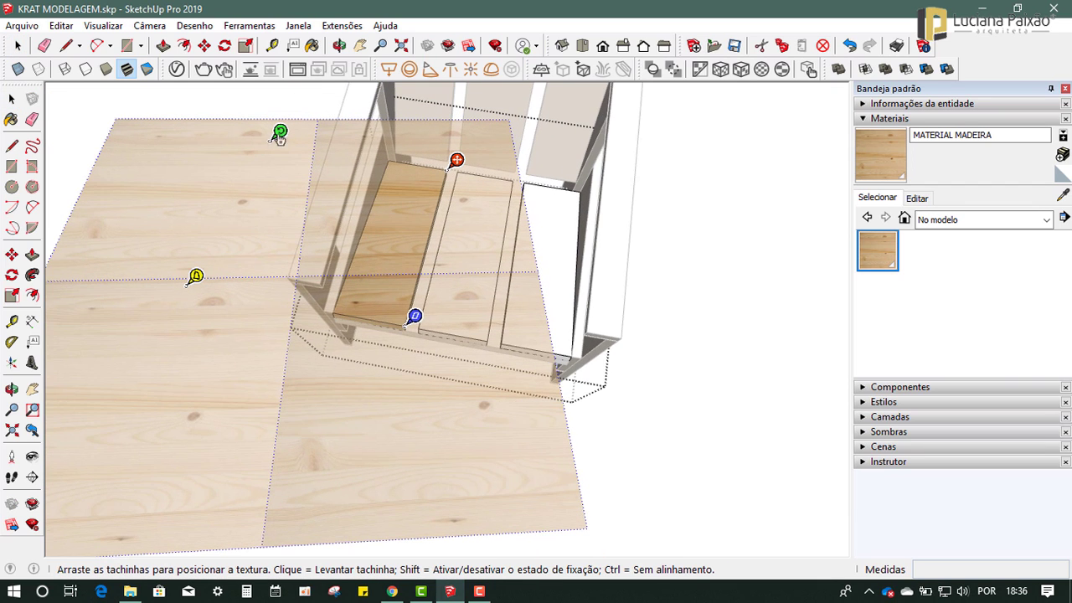
mouse_move(278, 131)
left_mouse_down()
mouse_move(352, 366)
mouse_move(376, 318)
mouse_move(344, 394)
mouse_move(326, 385)
left_mouse_up()
Step: Paint the top of the right seat board with the sampled wood material
left_click(204, 266)
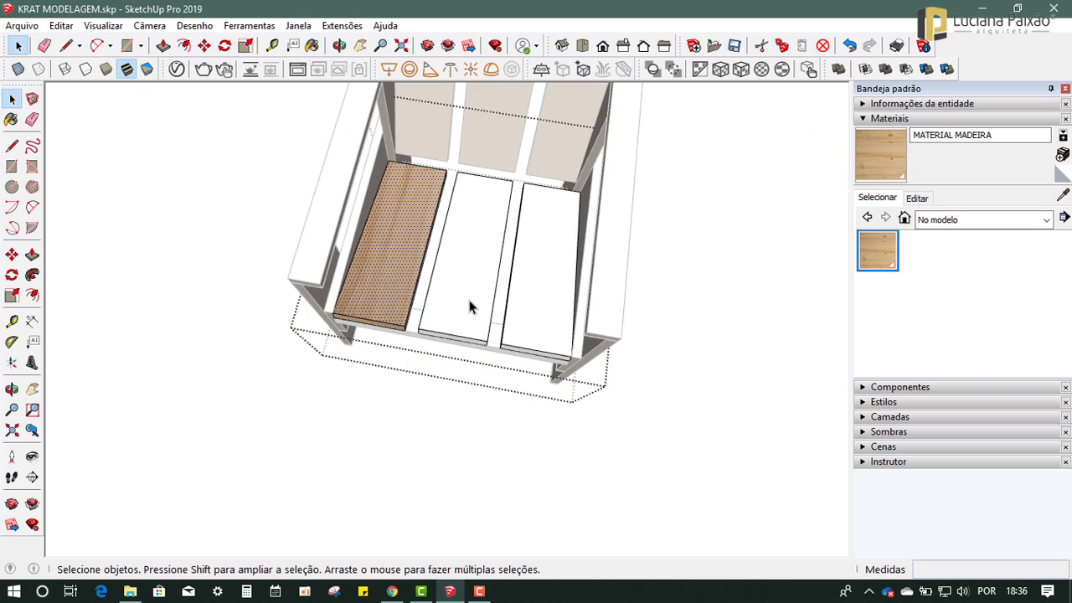
mouse_move(471, 304)
middle_mouse_down()
mouse_move(347, 469)
mouse_move(477, 358)
mouse_move(592, 230)
mouse_move(464, 288)
middle_mouse_up()
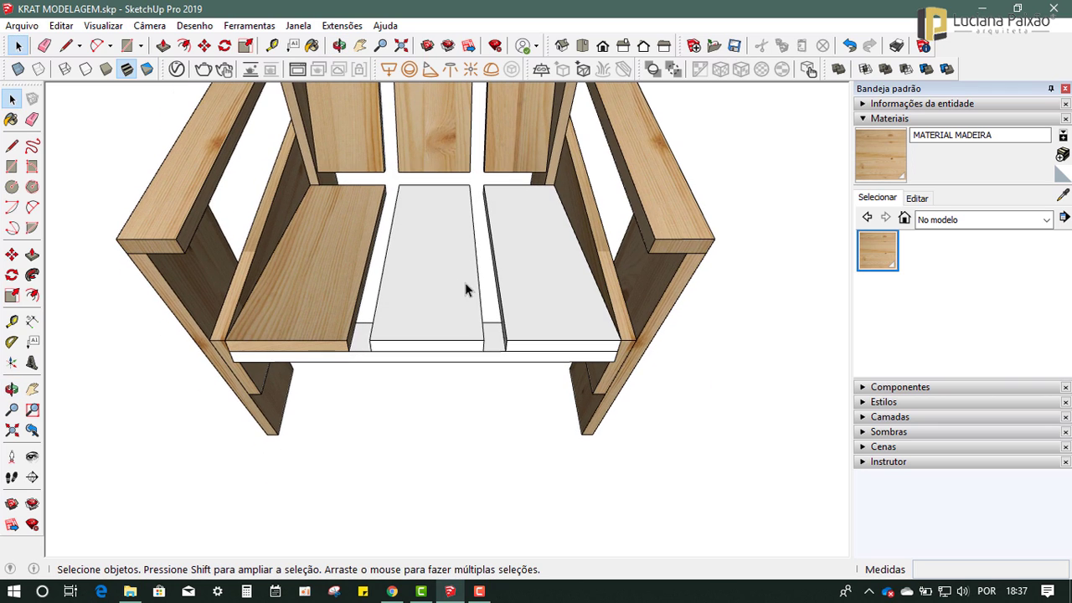
double_click(441, 283)
left_click(446, 306)
left_click(1061, 192)
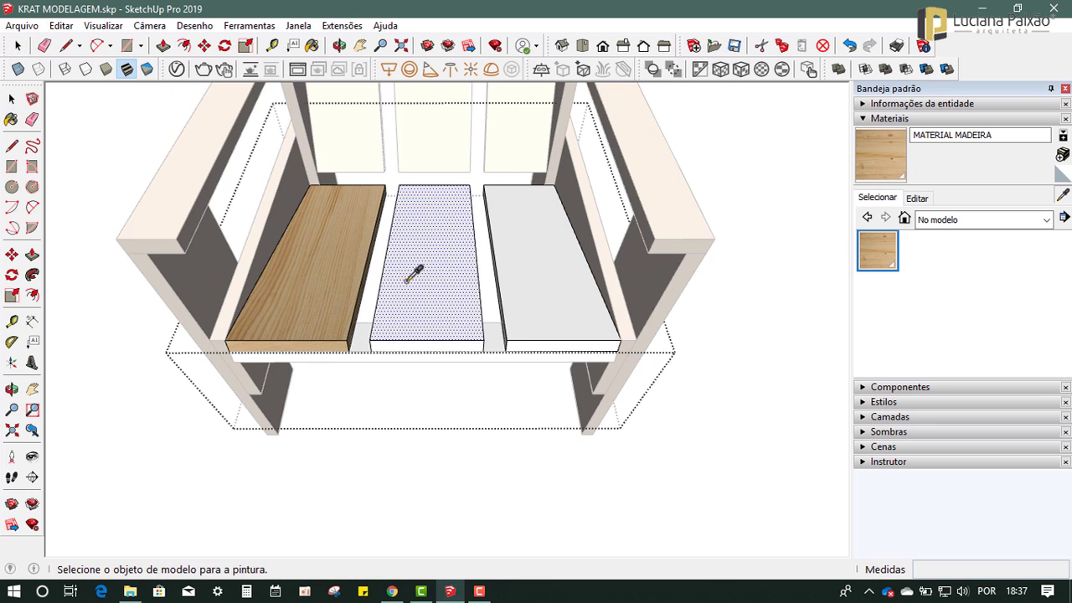
left_click(527, 263)
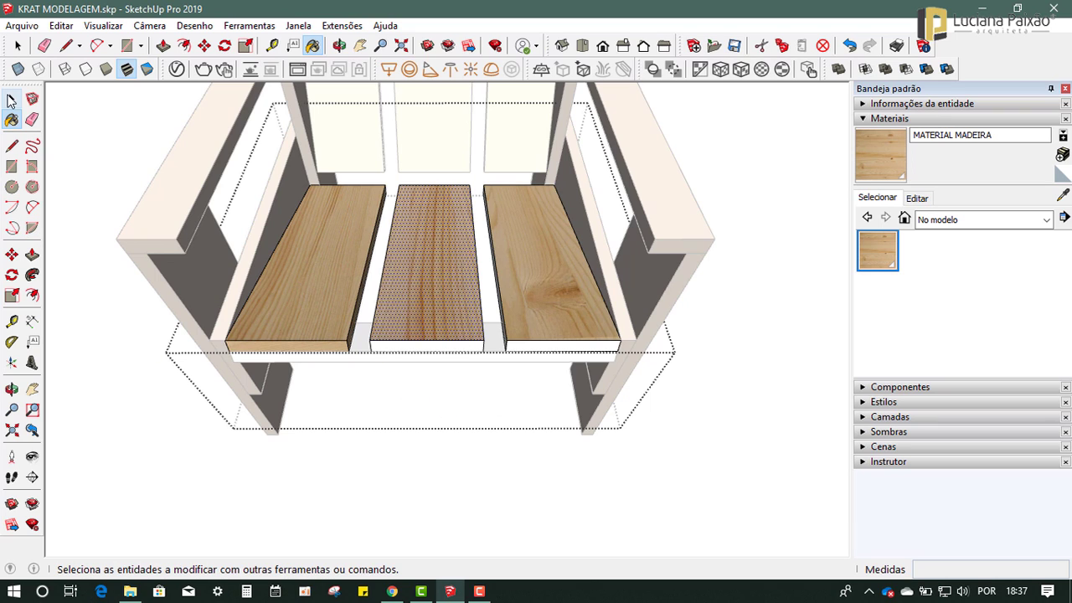
left_click(12, 98)
left_click(78, 119)
Step: Cover the front faces of the middle and right seat boards with wood
mouse_move(373, 328)
middle_mouse_down()
mouse_move(311, 407)
mouse_move(297, 202)
mouse_move(387, 330)
mouse_move(460, 354)
middle_mouse_up()
scroll(411, 329, "up", 3)
double_click(413, 332)
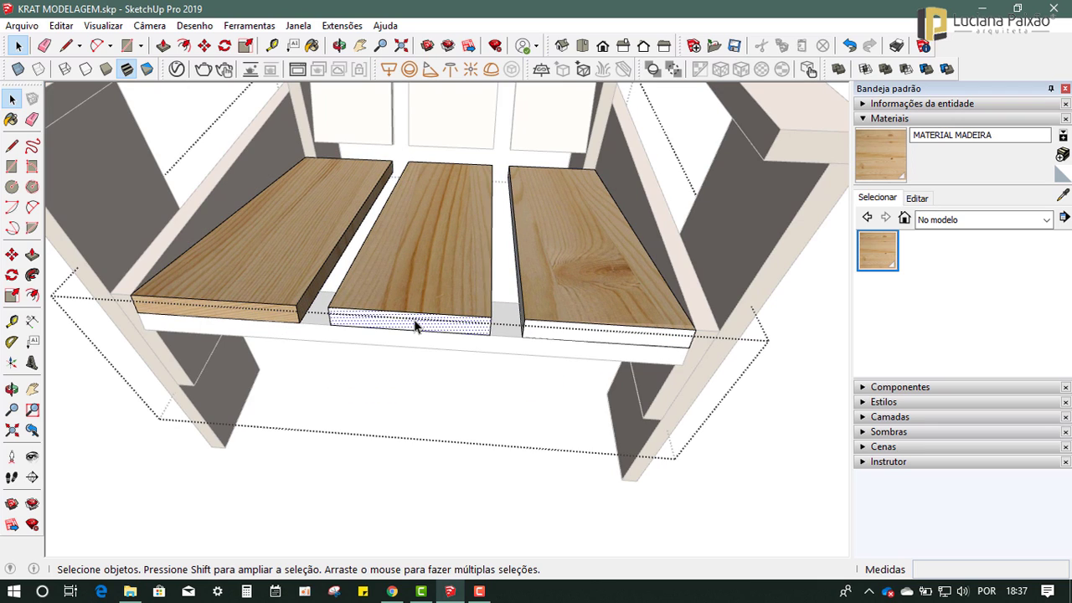
left_click(414, 326)
double_click(429, 329)
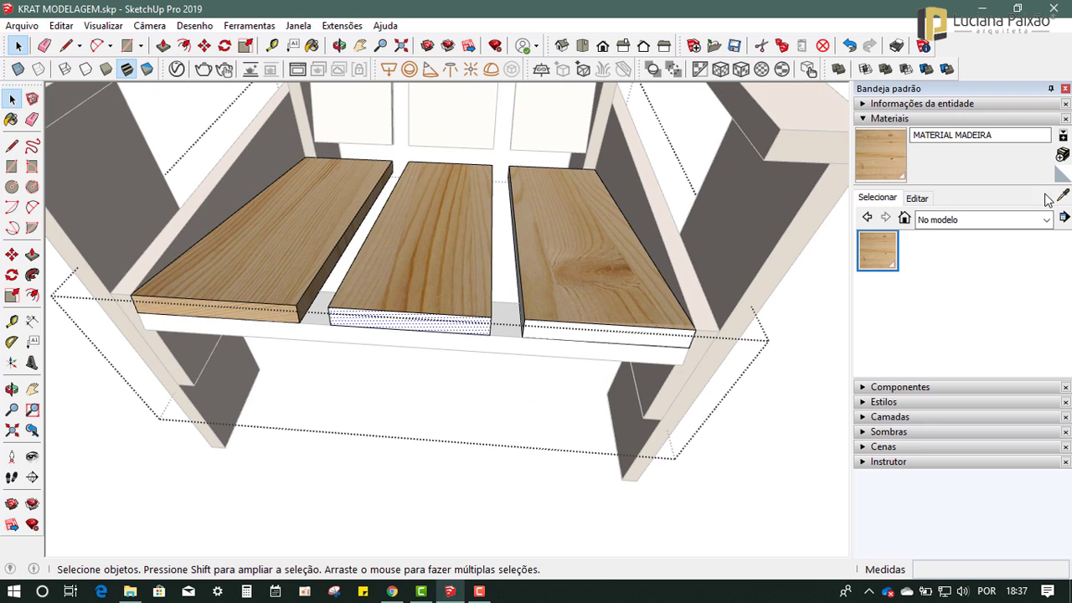
left_click(1062, 194)
left_click(461, 298)
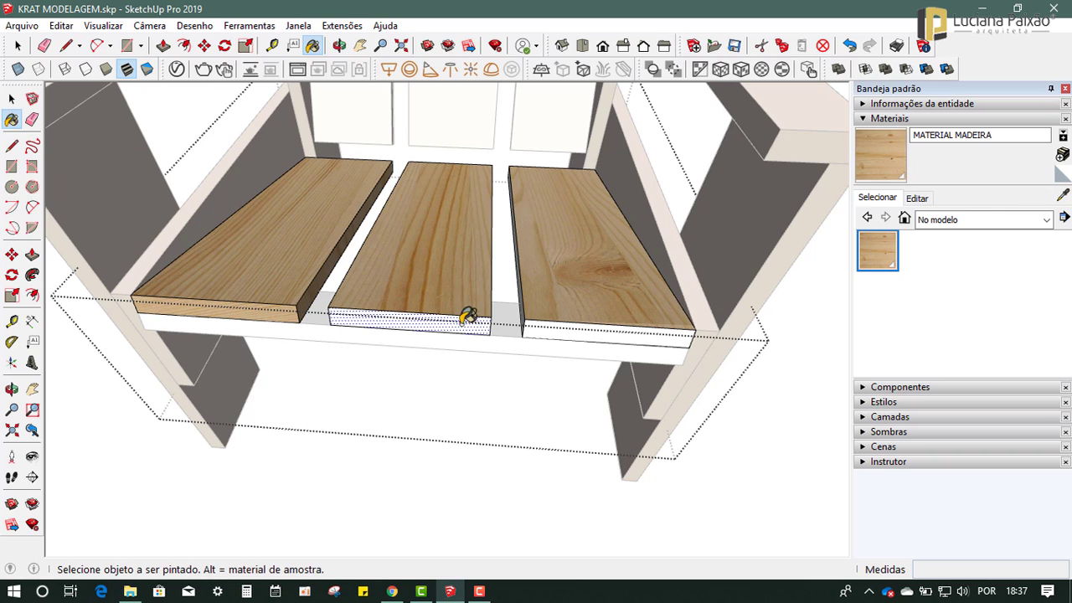
left_click(466, 318)
left_click(560, 328)
Step: Paint the undersides of the seat boards with wood
mouse_move(531, 409)
middle_mouse_down()
mouse_move(258, 281)
mouse_move(290, 112)
middle_mouse_up()
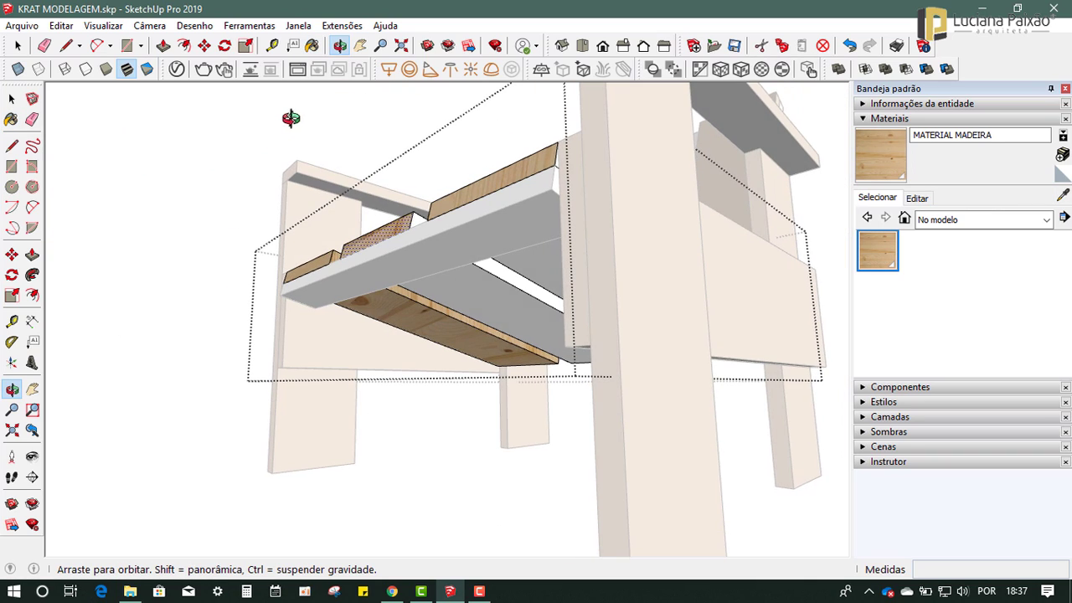
left_click(495, 304)
mouse_move(495, 303)
middle_mouse_down()
mouse_move(539, 343)
mouse_move(514, 376)
mouse_move(637, 313)
middle_mouse_up()
scroll(620, 306, "up", 3)
left_click(616, 301)
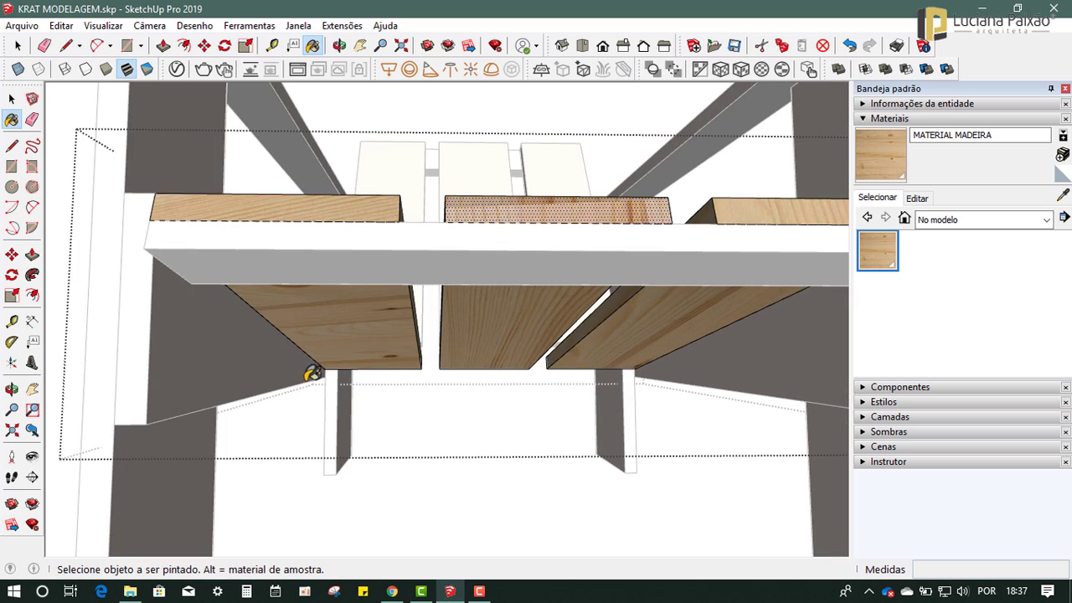
mouse_move(310, 375)
middle_mouse_down()
mouse_move(586, 321)
mouse_move(474, 365)
mouse_move(366, 382)
mouse_move(364, 371)
mouse_move(469, 402)
mouse_move(427, 471)
mouse_move(460, 378)
mouse_move(622, 353)
middle_mouse_up()
left_click(566, 289)
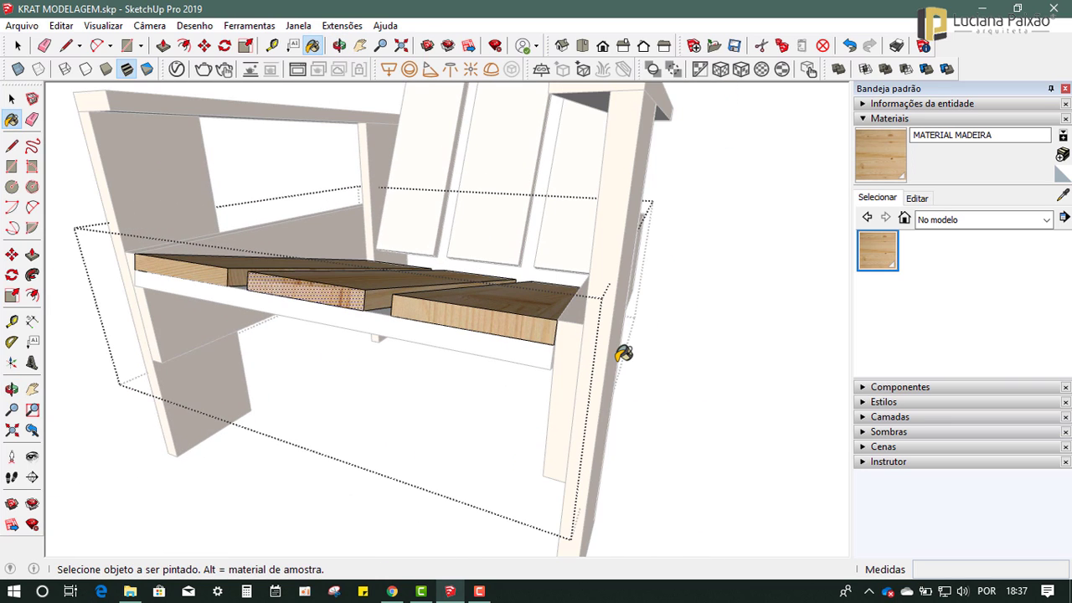
left_click(7, 100)
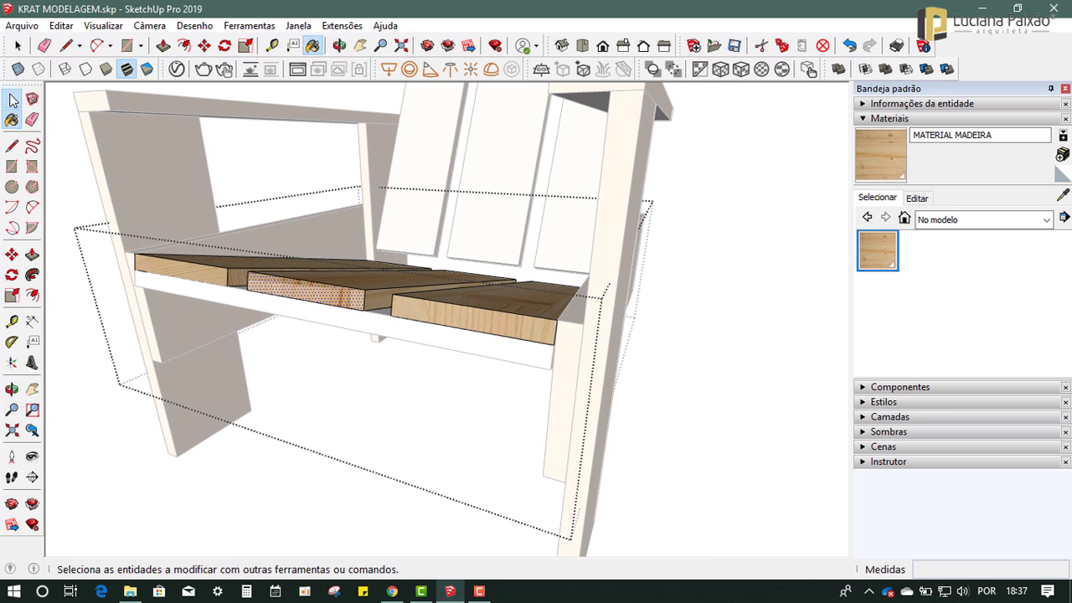
left_click(13, 100)
Step: Slide the middle seat board's wood grain left and up until it fits, then fix the position
scroll(296, 284, "up", 3)
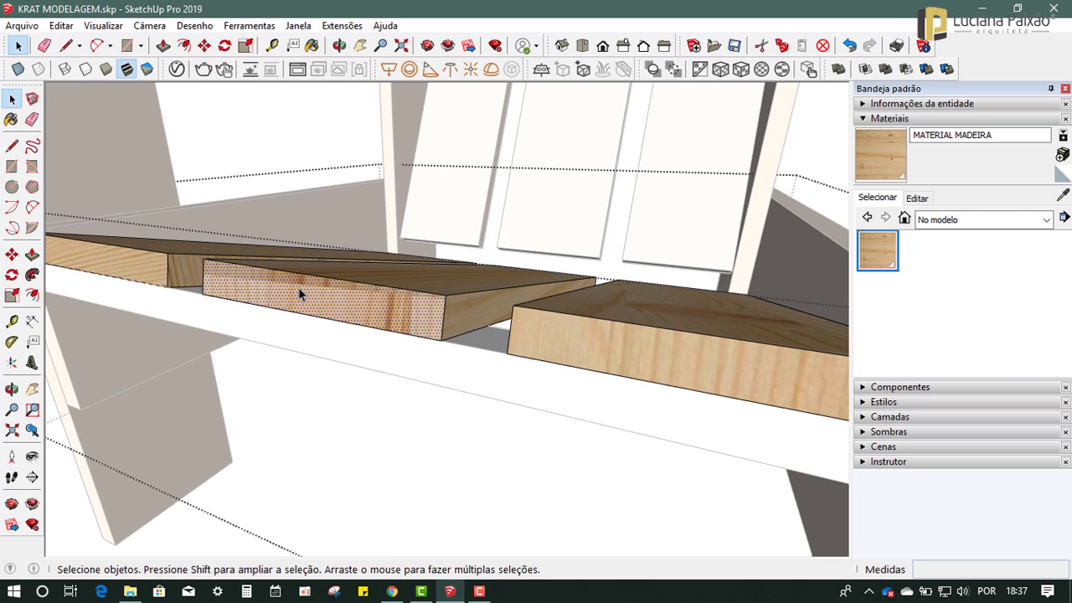
right_click(298, 287)
left_click(504, 499)
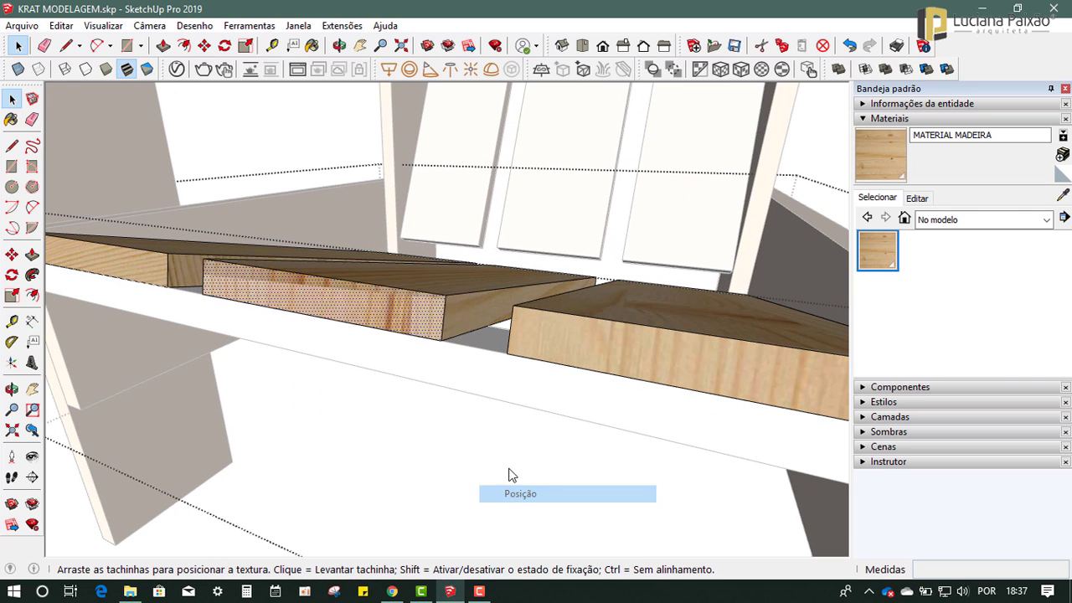
left_click_drag(309, 299, 318, 262)
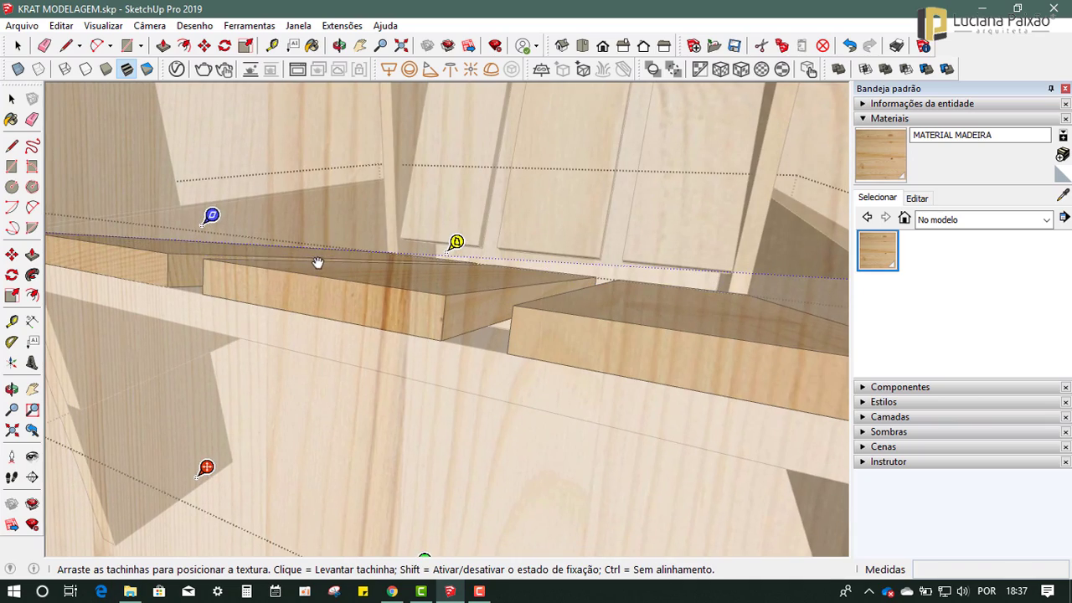
middle_click_drag(396, 356, 460, 433)
mouse_move(488, 417)
left_mouse_down()
mouse_move(326, 383)
mouse_move(391, 391)
left_mouse_up()
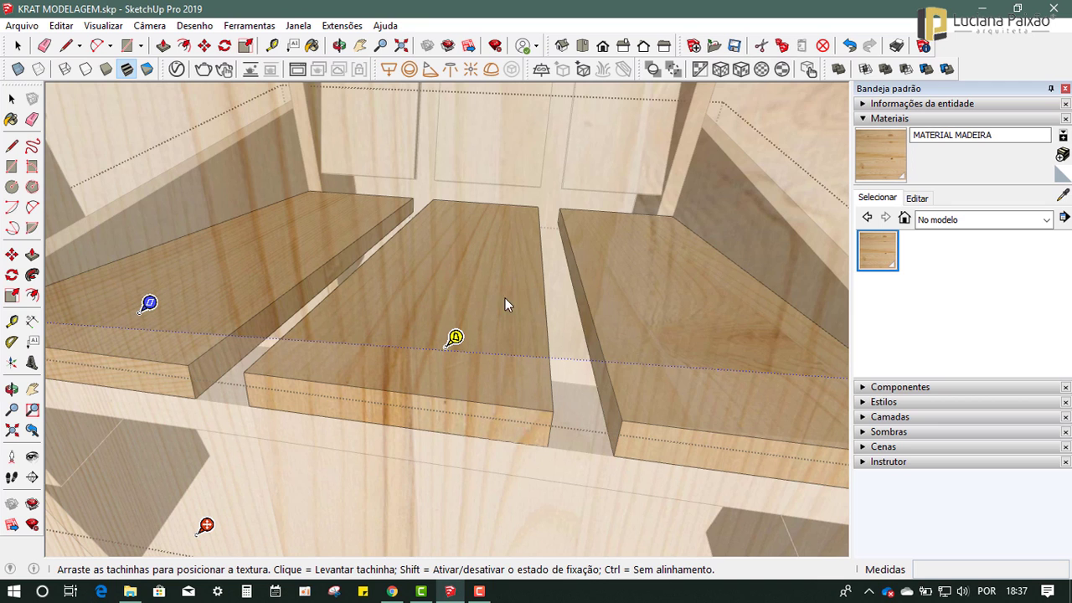
mouse_move(484, 439)
left_mouse_down()
mouse_move(443, 421)
mouse_move(450, 413)
left_mouse_up()
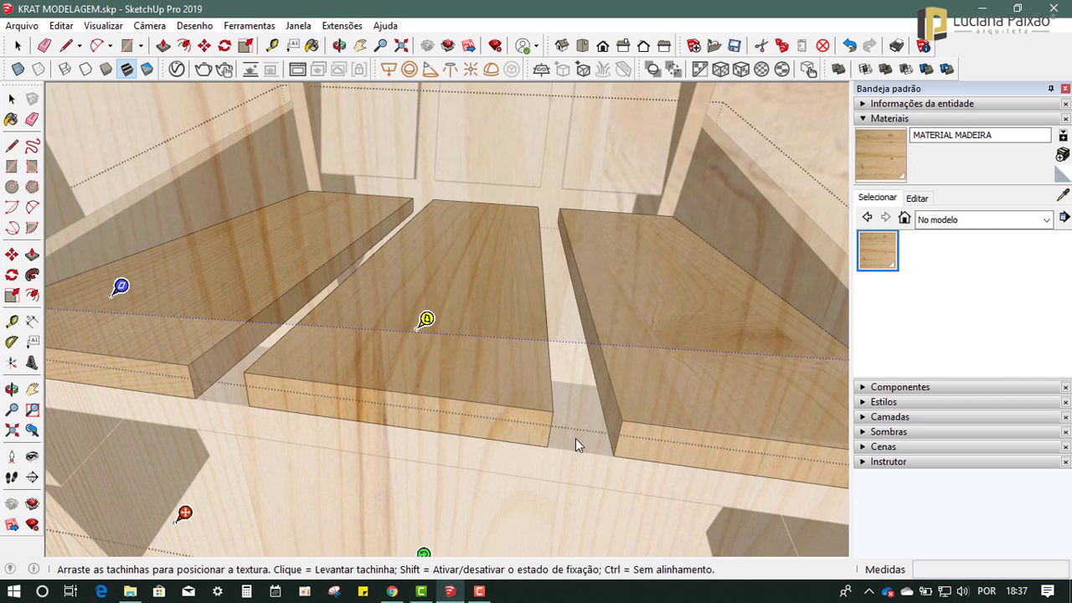
scroll(546, 323, "down", 1)
scroll(546, 322, "down", 3)
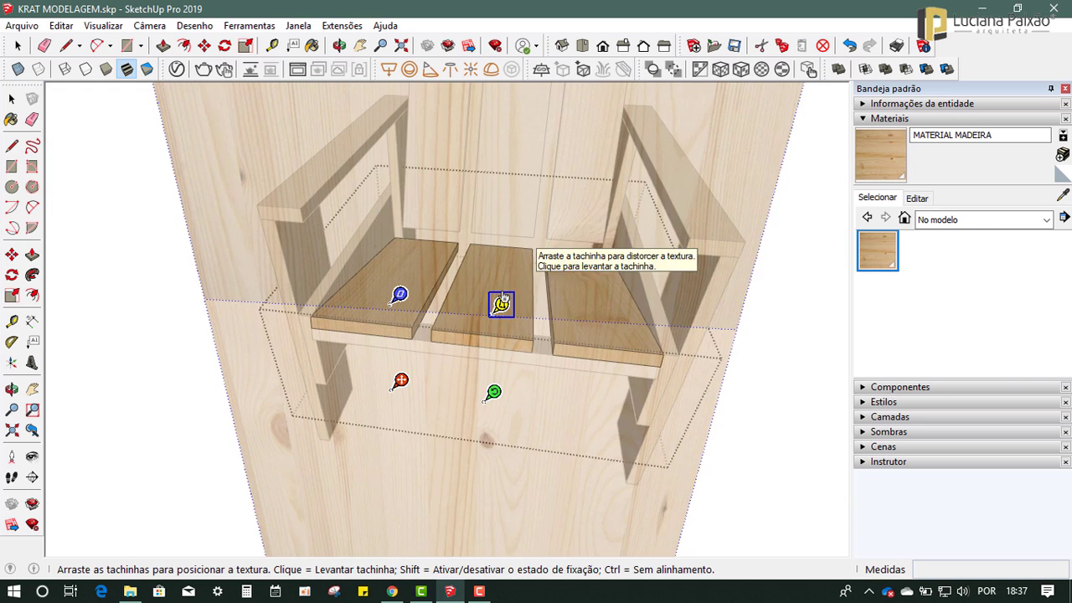
left_click(785, 478)
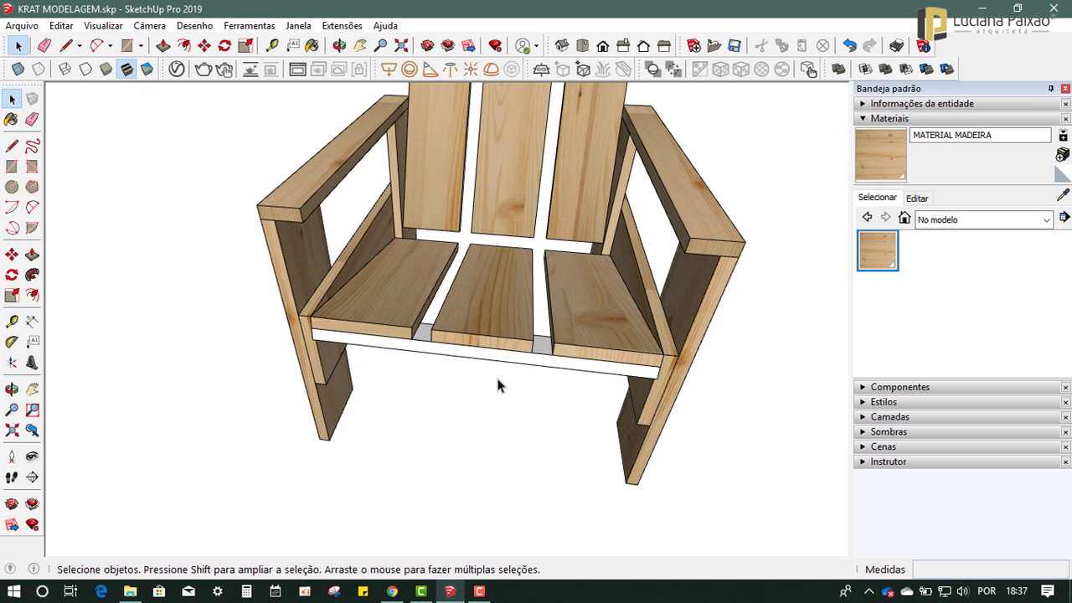
Step: Open the front seat rail group and select its front face
middle_click_drag(598, 407, 545, 383)
scroll(532, 362, "up", 2)
double_click(532, 362)
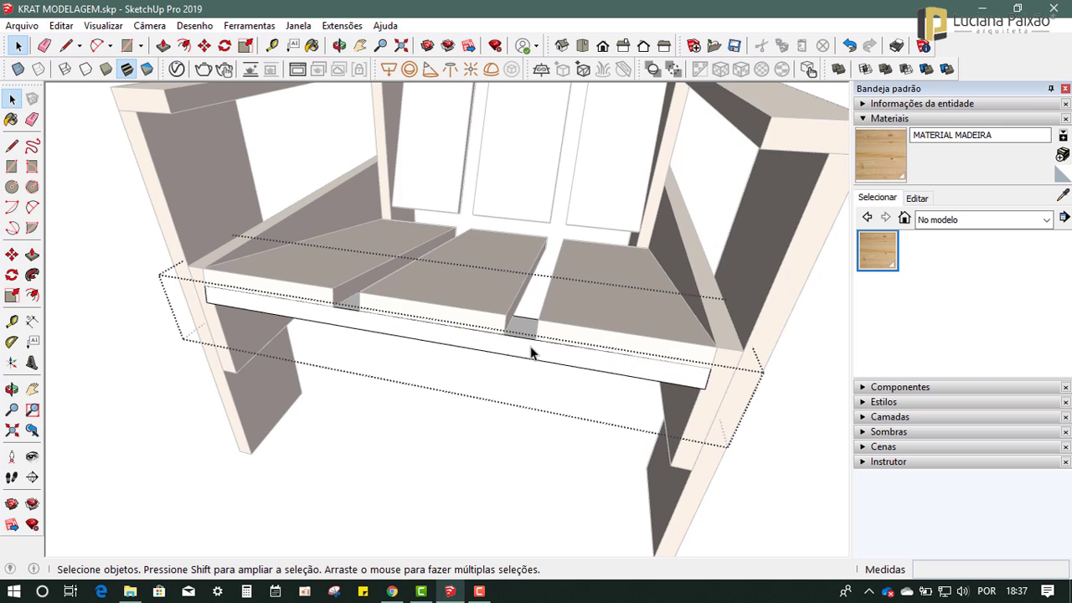
left_click(531, 352)
Step: Paint the front rail's face with the wood material
key("b")
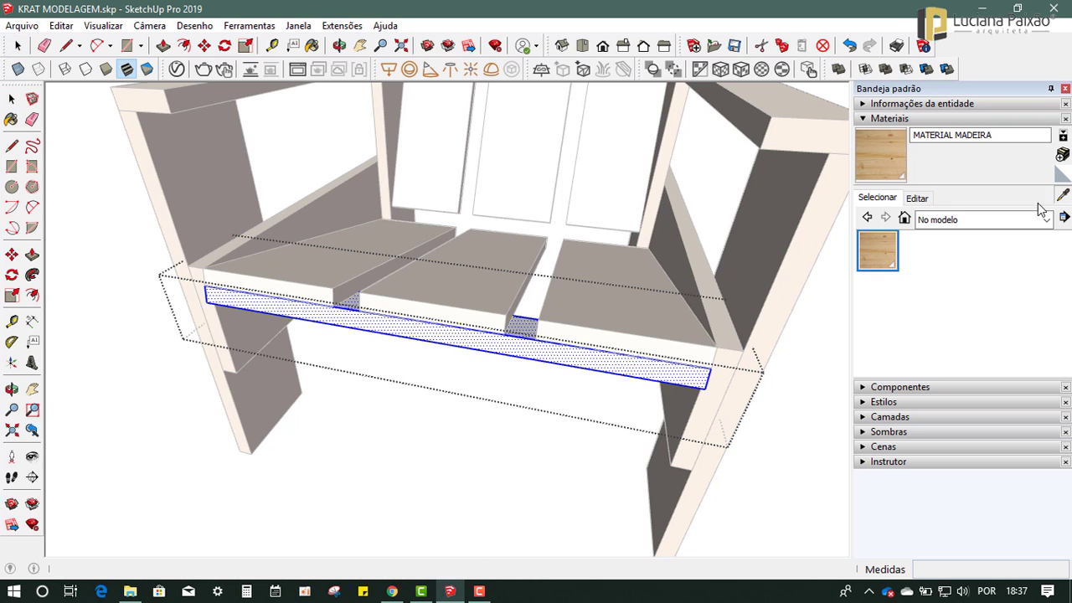
left_click(586, 355)
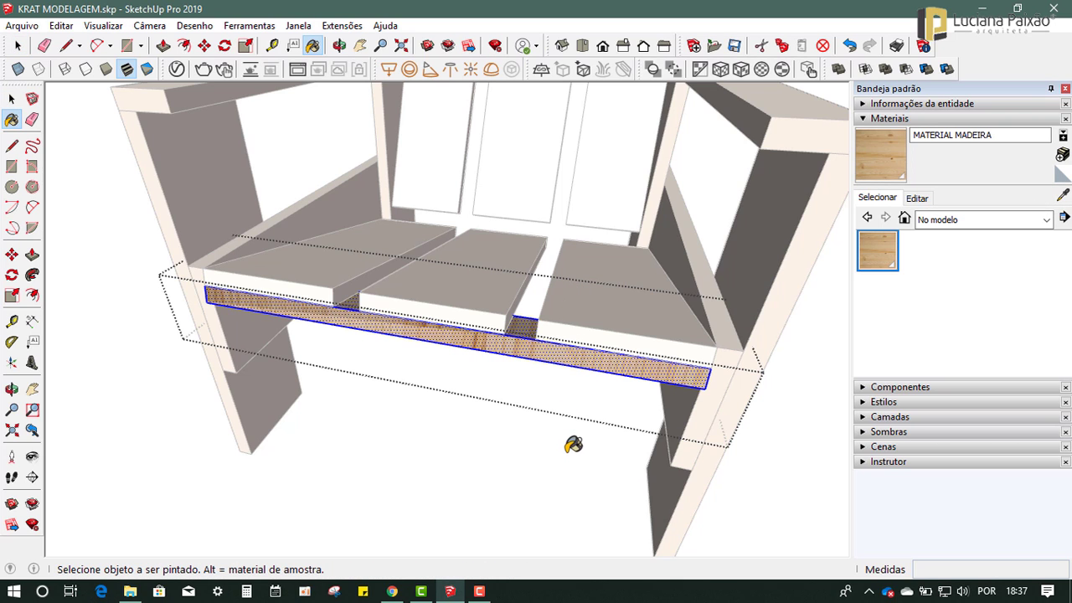
key("space")
scroll(536, 368, "up", 2)
scroll(527, 364, "up", 2)
Step: Confirm the wood texture placement on the front rail's face
right_click(522, 362)
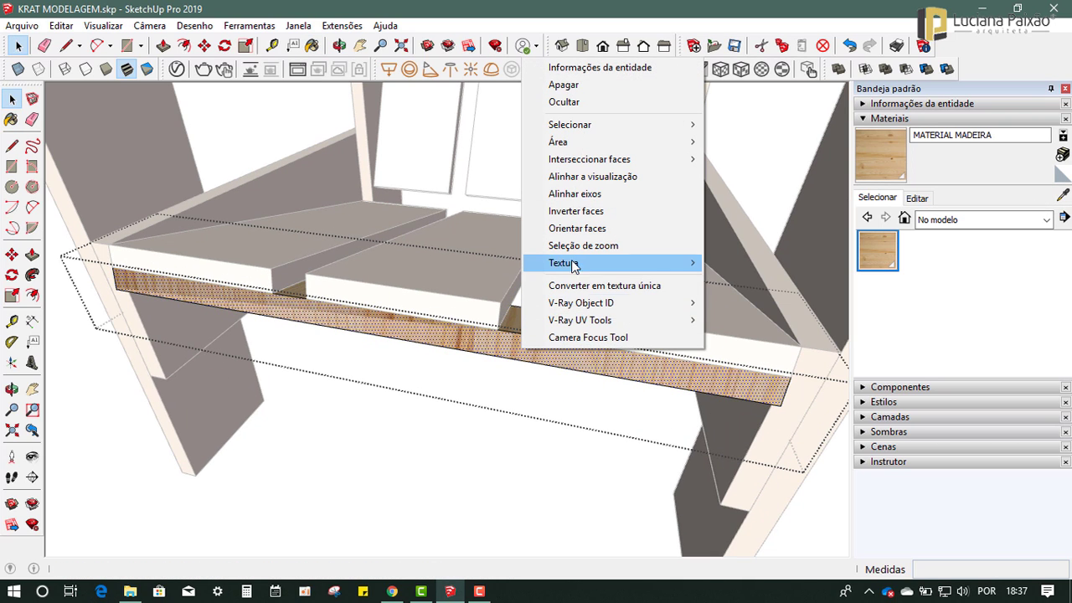
mouse_move(563, 263)
left_click(750, 263)
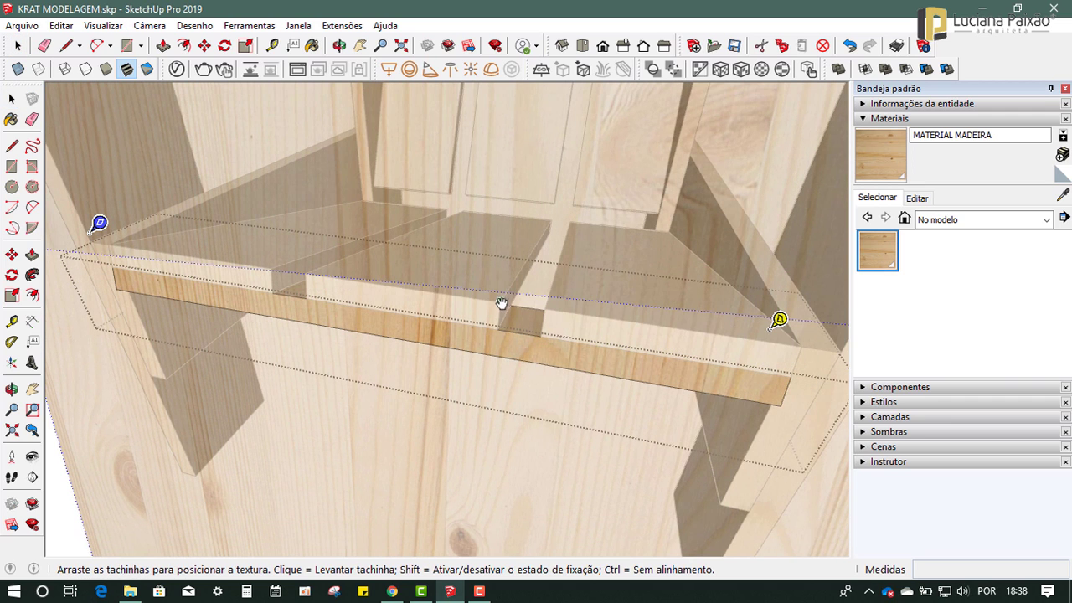
left_click(432, 435)
scroll(446, 448, "down", 2)
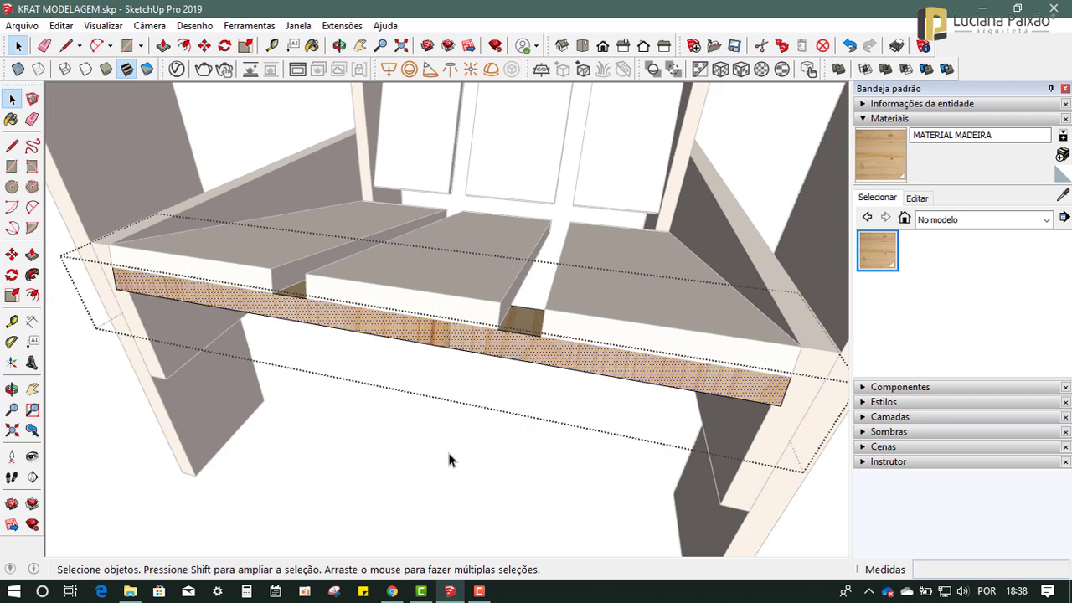
scroll(452, 461, "down", 3)
scroll(457, 473, "down", 2)
scroll(360, 314, "down", 1)
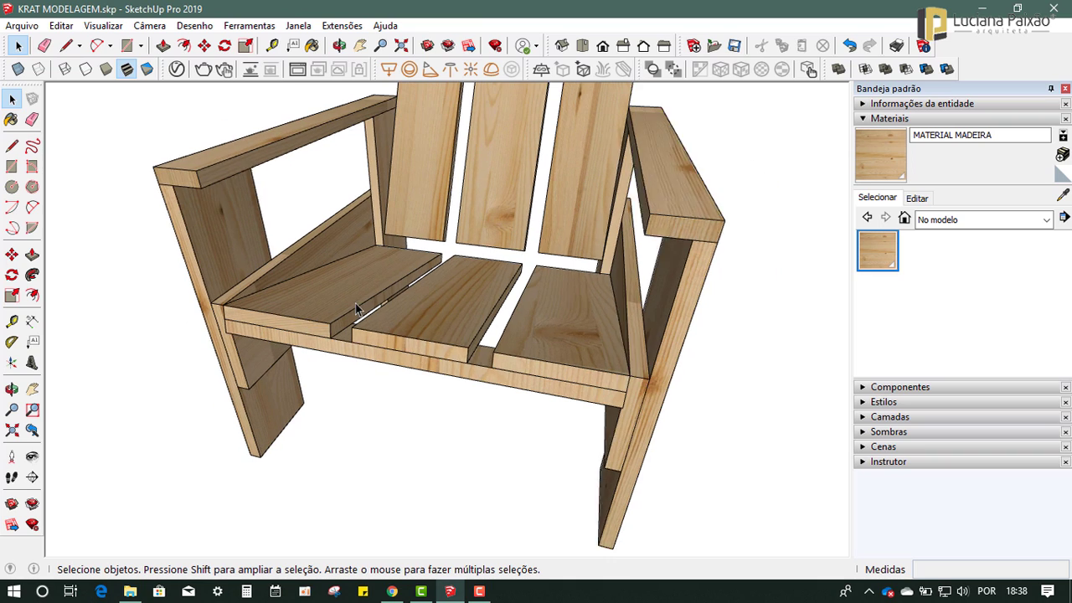
scroll(357, 310, "down", 1)
scroll(355, 307, "down", 1)
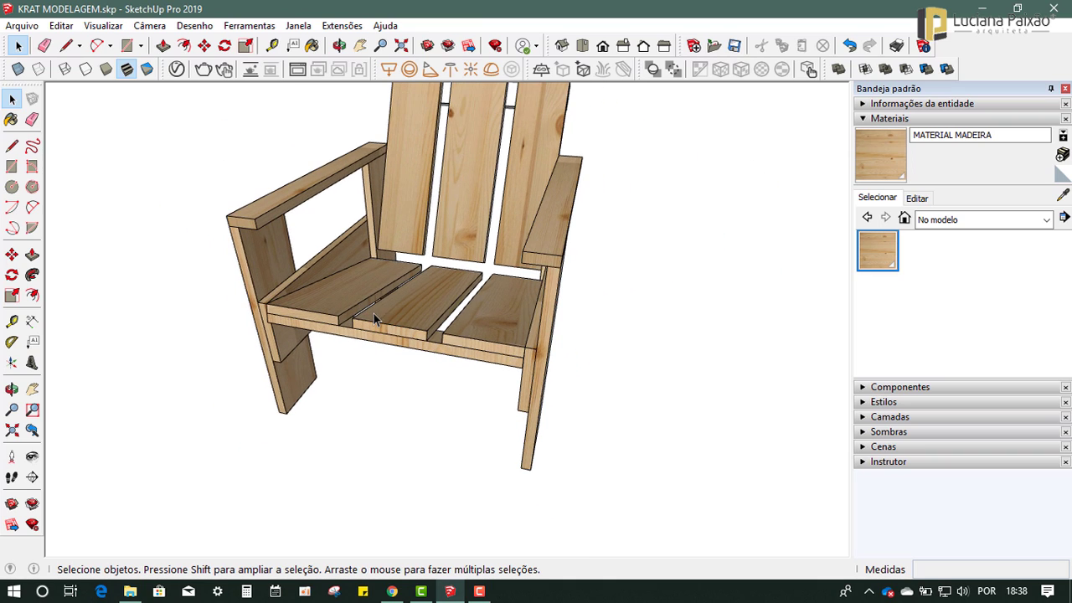
mouse_move(600, 411)
middle_mouse_down()
mouse_move(251, 386)
mouse_move(160, 335)
middle_mouse_up()
mouse_move(412, 334)
middle_mouse_down()
mouse_move(464, 438)
mouse_move(282, 321)
mouse_move(444, 367)
mouse_move(545, 323)
mouse_move(507, 309)
mouse_move(523, 319)
middle_mouse_up()
Step: Sample the wood and paint the remaining white boards under the seat
double_click(507, 310)
scroll(507, 310, "up", 3)
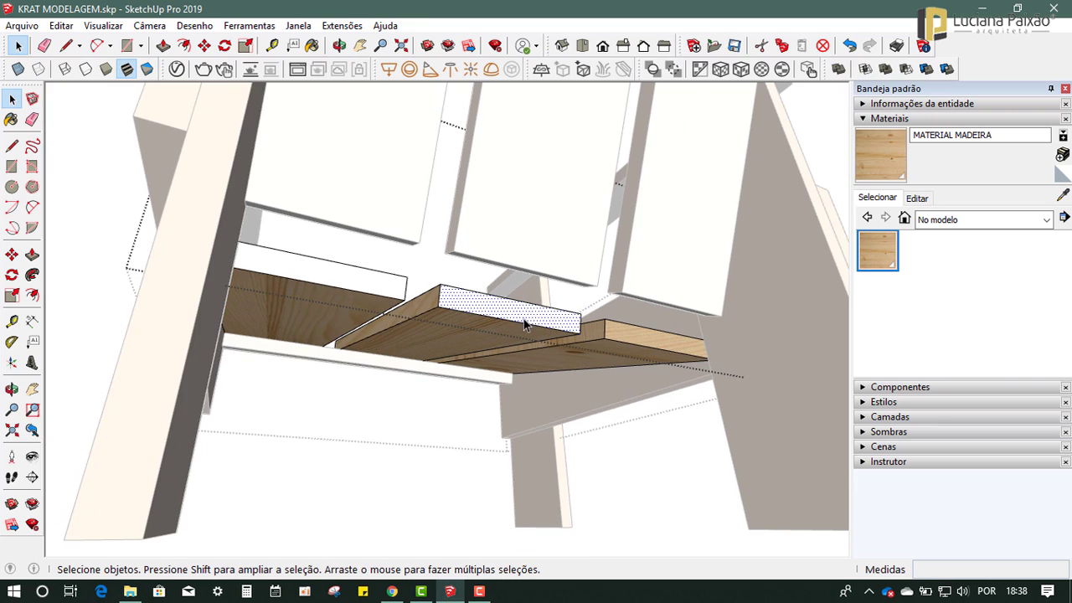
key("b")
left_click(1062, 195)
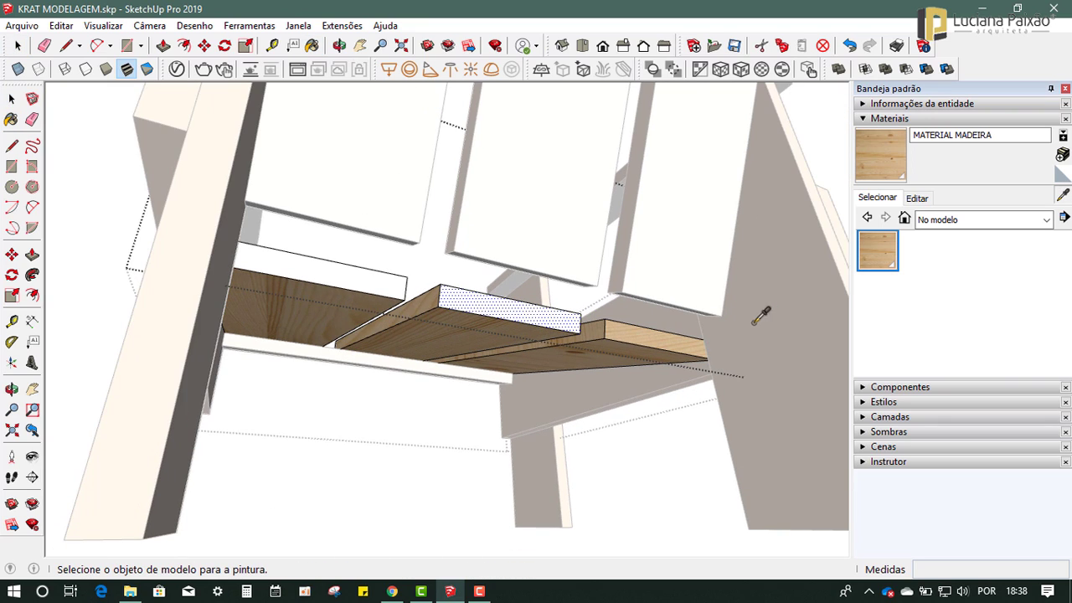
left_click(658, 345)
left_click(538, 313)
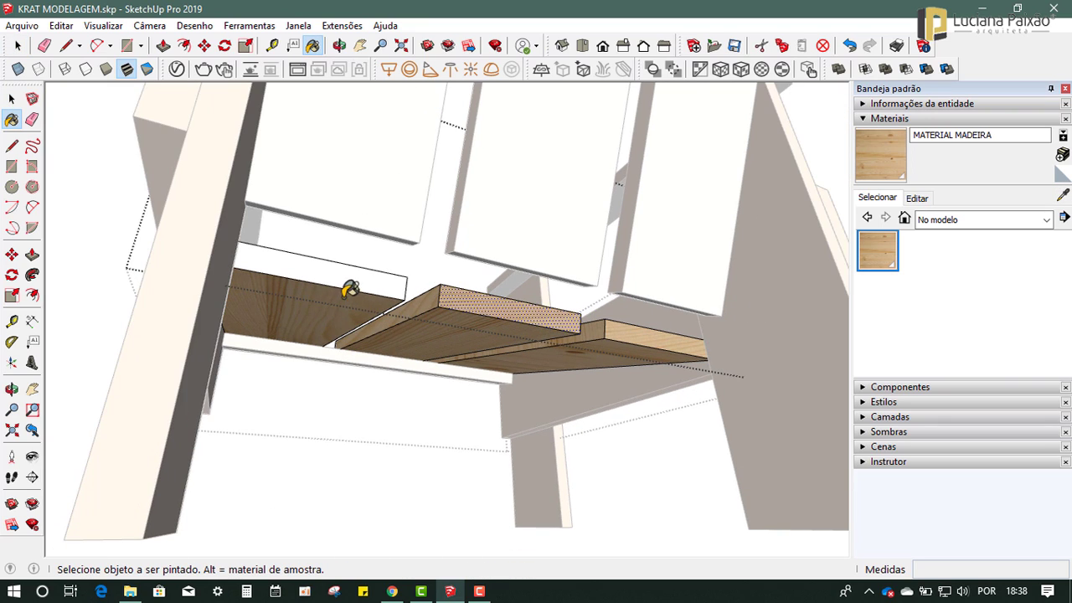
left_click(343, 268)
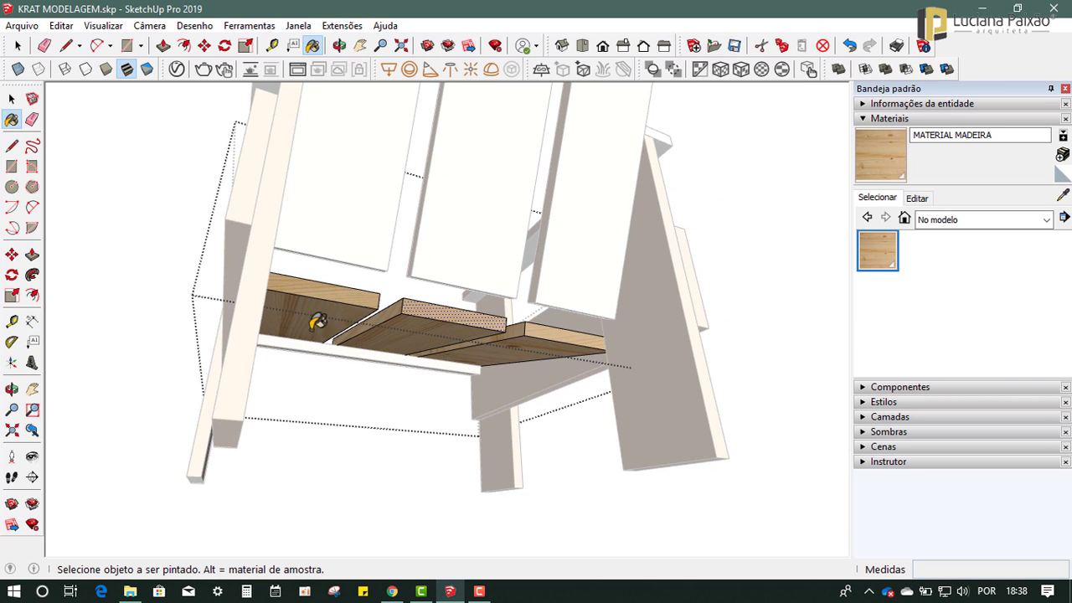
left_click(12, 99)
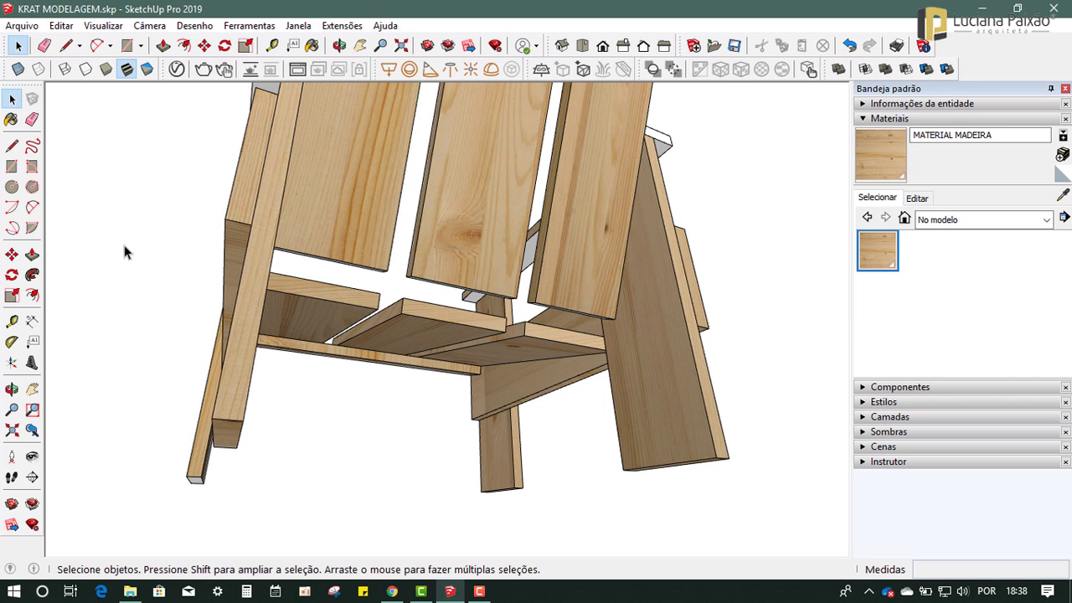
Step: Paint the armrest board's white end face with wood and exit the group
middle_click_drag(124, 252, 311, 283)
double_click(331, 283)
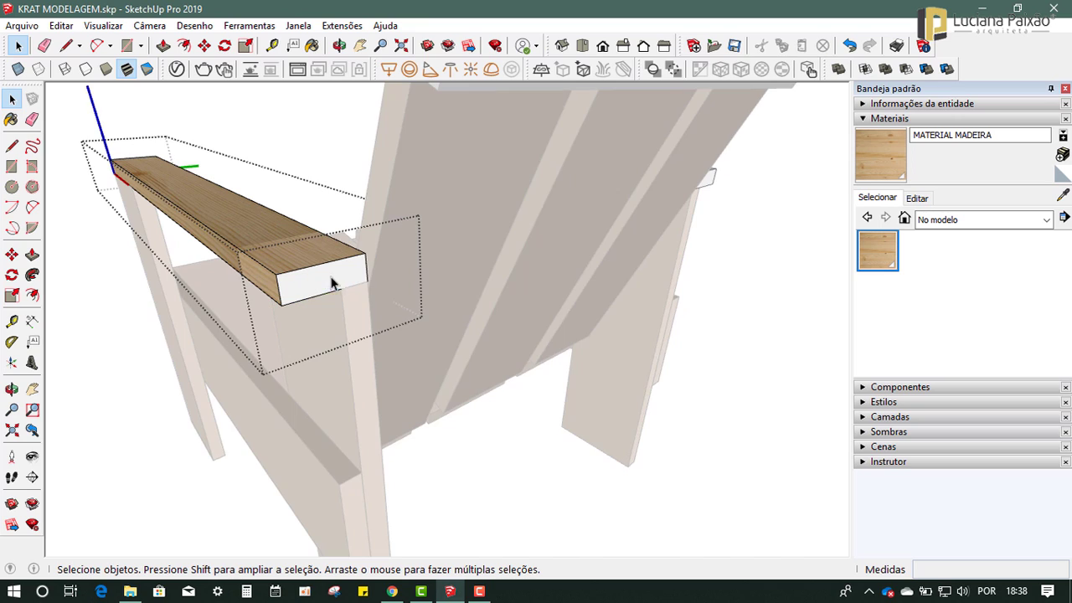
left_click(341, 286)
left_click(1062, 195)
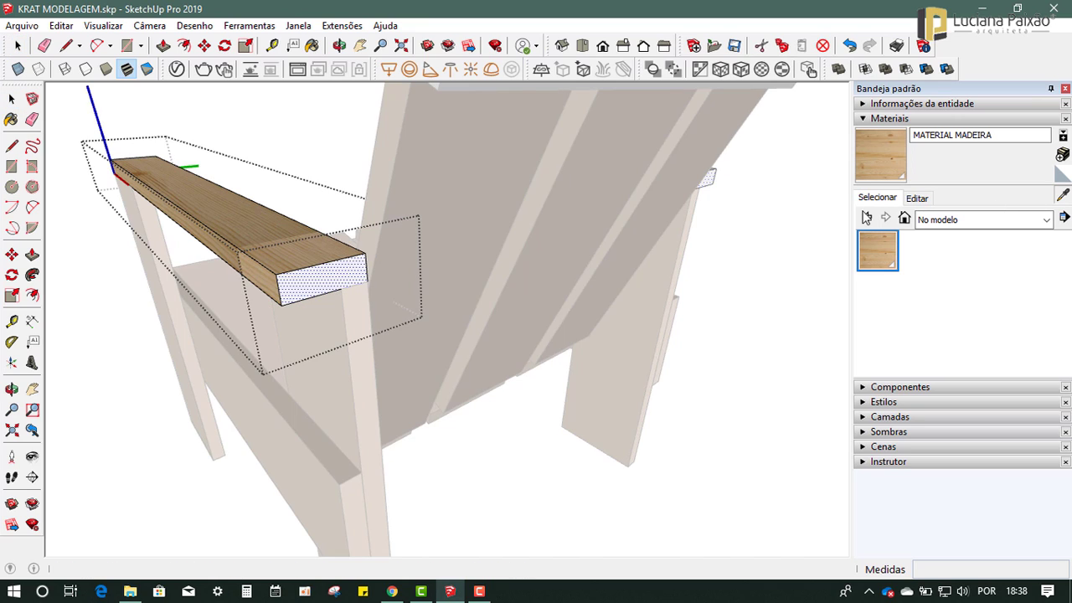
left_click(366, 259)
left_click(473, 360)
mouse_move(263, 372)
middle_mouse_down()
mouse_move(393, 378)
mouse_move(275, 310)
middle_mouse_up()
scroll(280, 314, "up", 3)
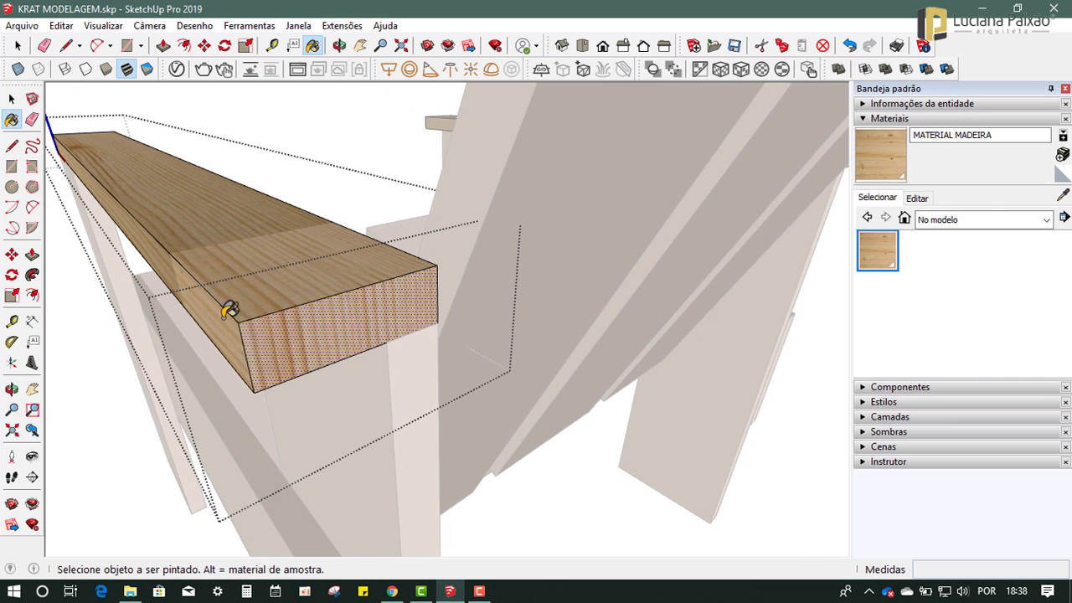
scroll(227, 306, "down", 3)
mouse_move(419, 323)
middle_mouse_down()
mouse_move(478, 354)
mouse_move(377, 335)
middle_mouse_up()
left_click(12, 99)
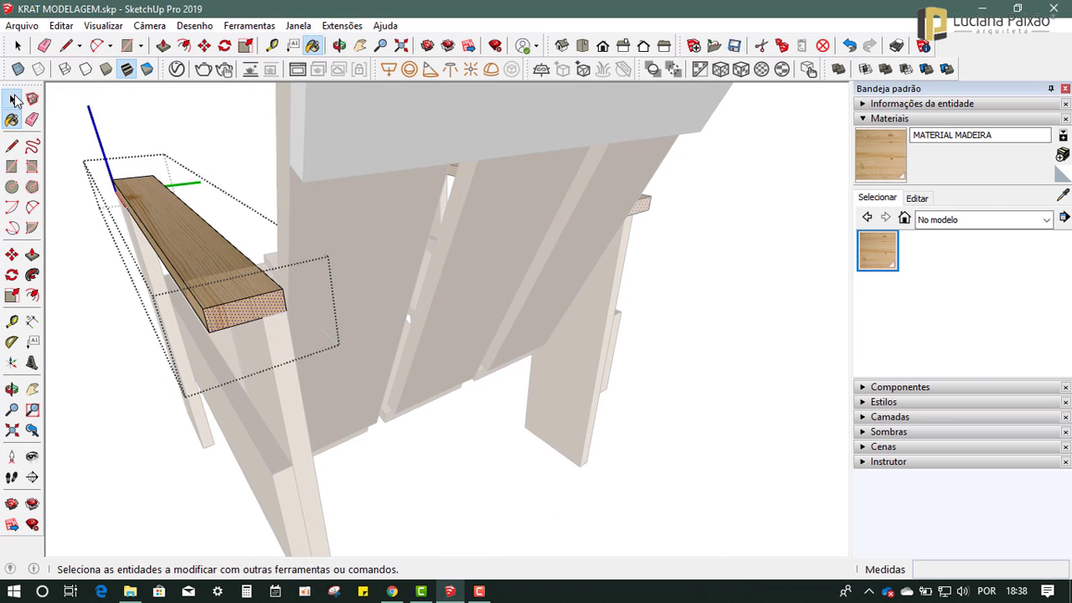
left_click(225, 132)
scroll(335, 352, "down", 3)
Step: Paint the top backrest board with the sampled wood material
double_click(401, 234)
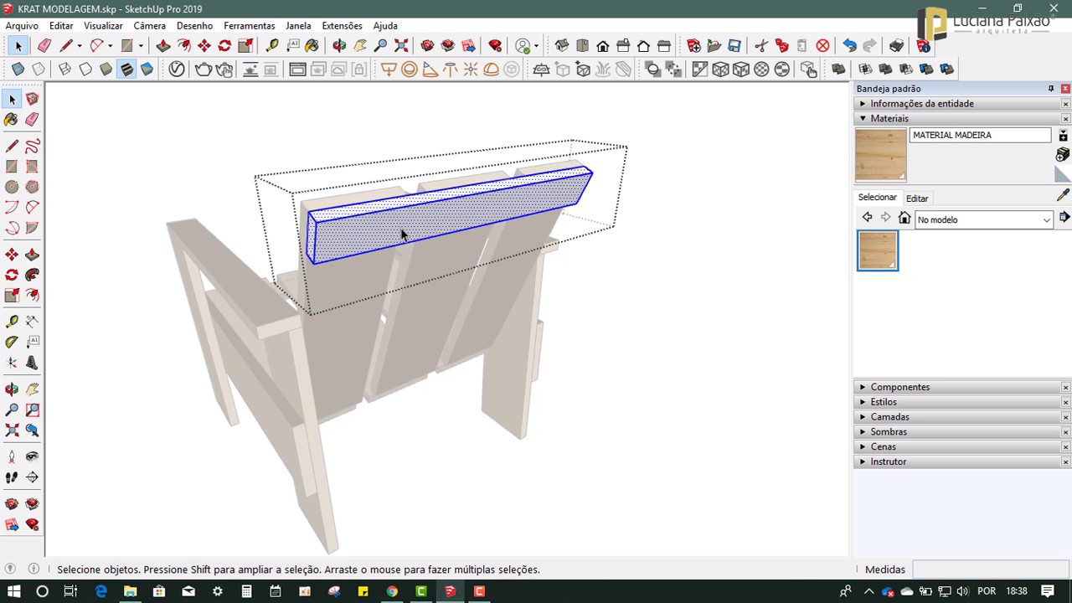
left_click(1063, 195)
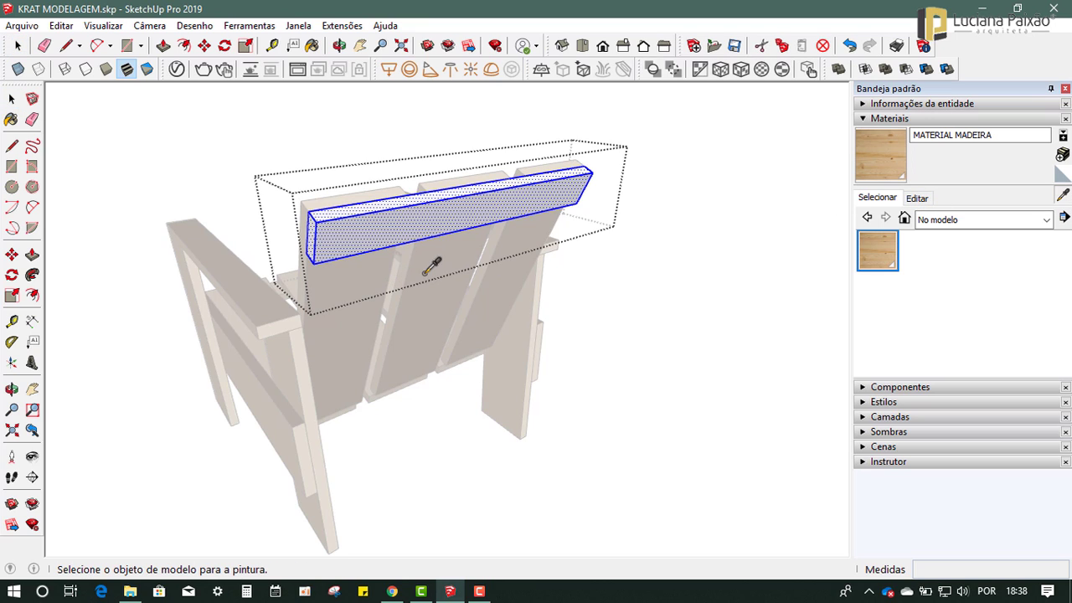
left_click(241, 292)
left_click(333, 278)
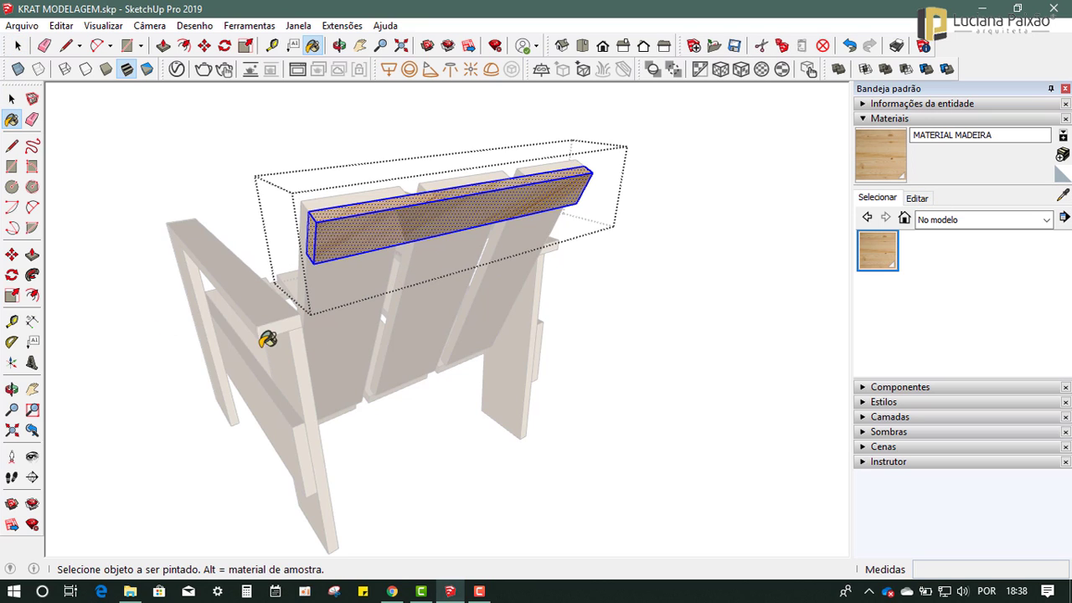
left_click(11, 101)
Step: Rotate and slide the top board's wood grain so it runs along the board
left_click(411, 224)
scroll(414, 224, "up", 2)
right_click(414, 224)
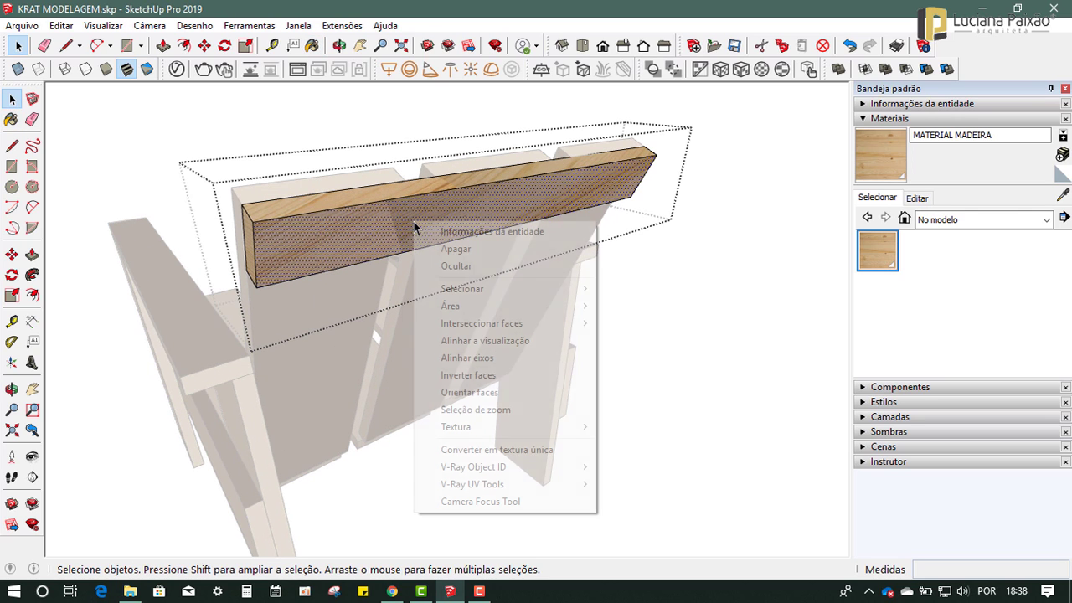
mouse_move(502, 427)
left_click(626, 427)
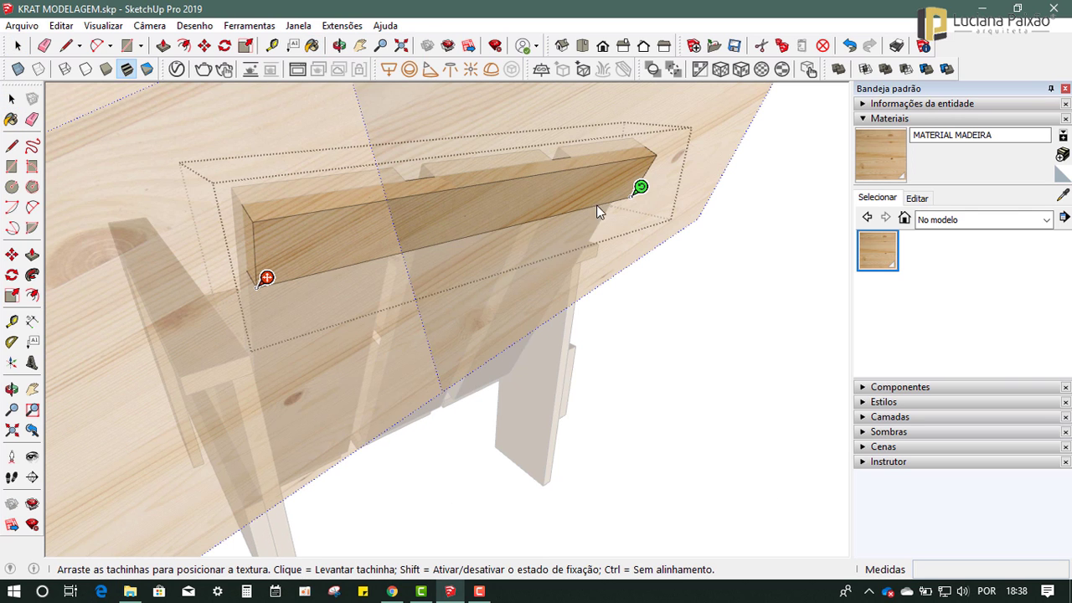
left_click_drag(640, 187, 587, 303)
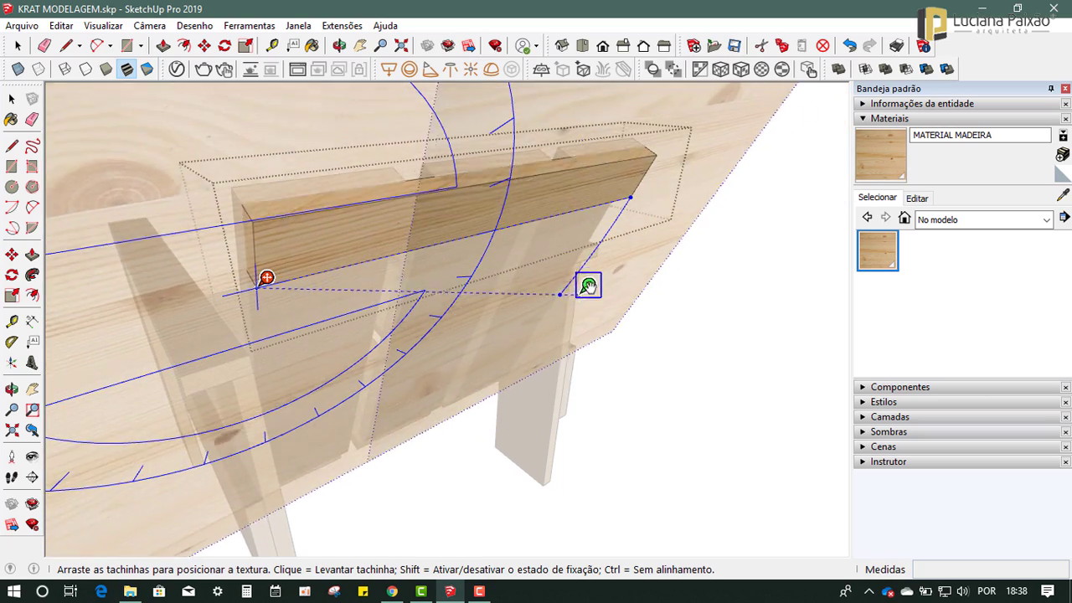
mouse_move(577, 232)
left_mouse_down()
mouse_move(500, 212)
mouse_move(455, 218)
mouse_move(468, 218)
left_mouse_up()
left_click(730, 390)
scroll(723, 436, "down", 2)
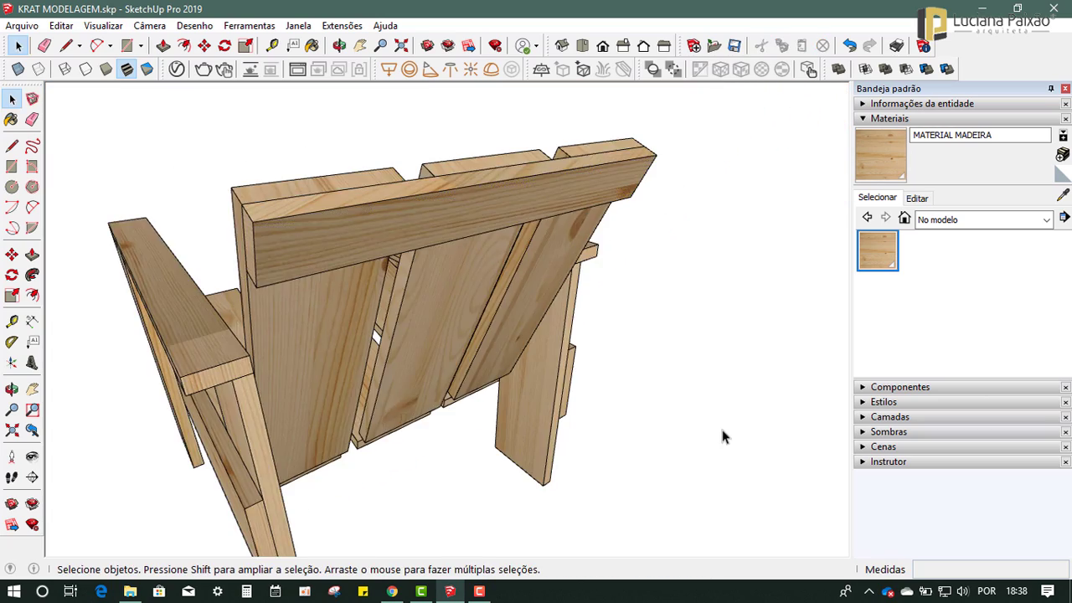
scroll(609, 367, "down", 2)
mouse_move(609, 367)
middle_mouse_down()
mouse_move(603, 450)
mouse_move(701, 388)
mouse_move(658, 438)
mouse_move(734, 411)
mouse_move(369, 503)
mouse_move(411, 209)
mouse_move(386, 355)
mouse_move(576, 316)
middle_mouse_up()
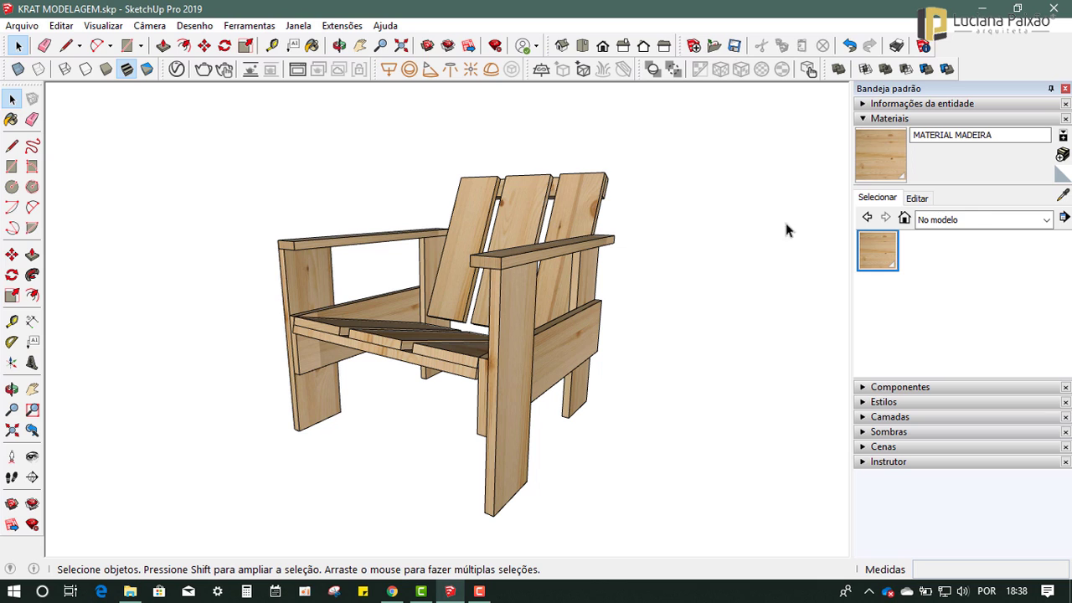
Step: Paint the bare underside of the board beneath the right armrest with MATERIAL MADEIRA
left_click(865, 121)
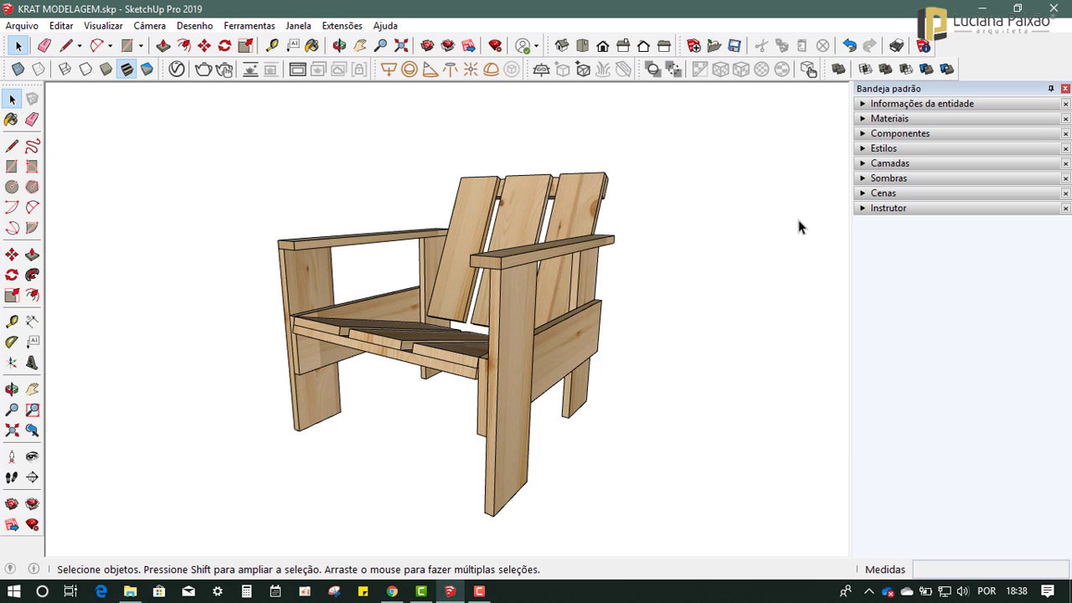
middle_click_drag(477, 323, 509, 175)
scroll(559, 243, "up", 3)
double_click(560, 236)
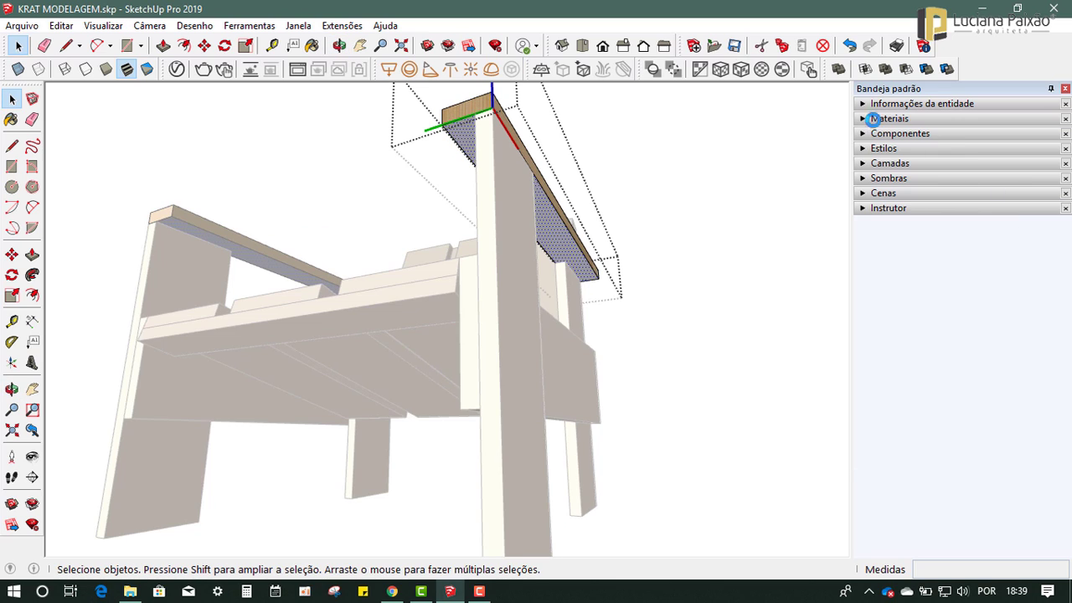
left_click(873, 119)
left_click(877, 248)
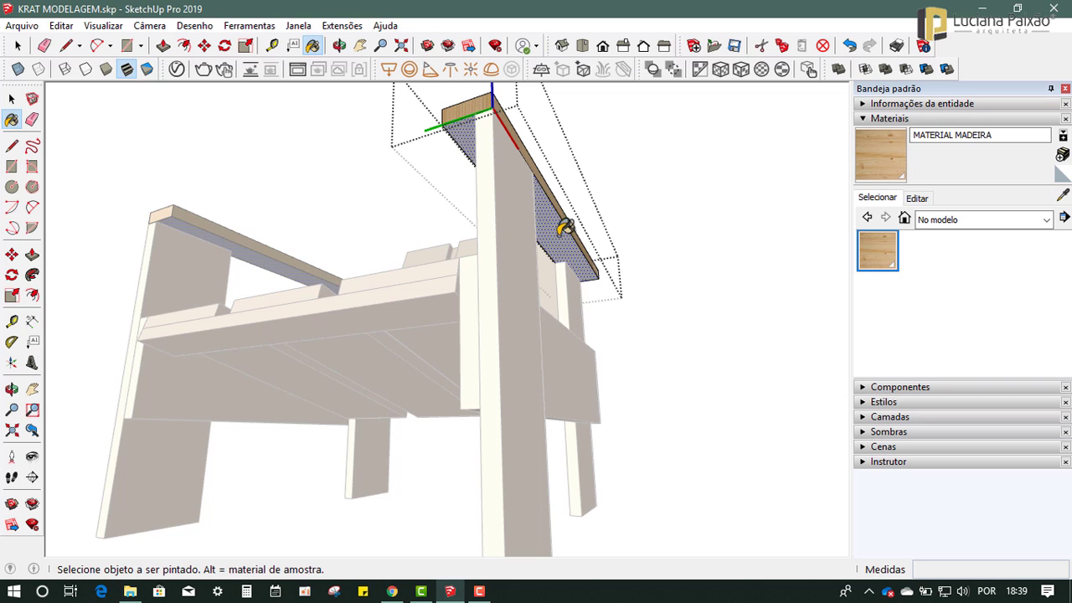
left_click(564, 229)
left_click(11, 99)
left_click(191, 124)
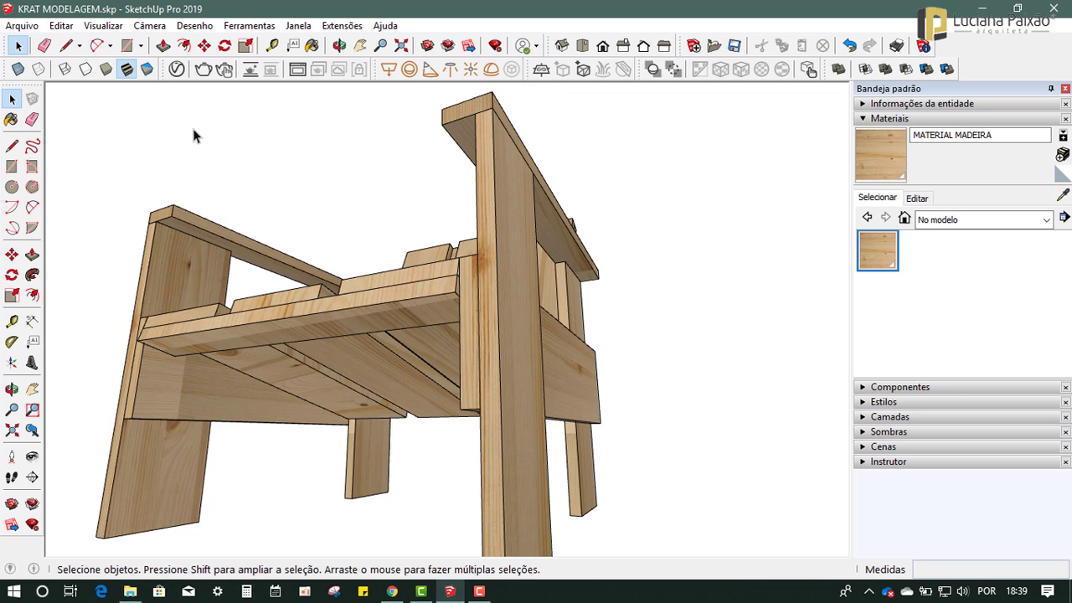
mouse_move(191, 124)
middle_mouse_down()
mouse_move(443, 282)
mouse_move(550, 287)
mouse_move(509, 299)
middle_mouse_up()
scroll(550, 287, "down", 3)
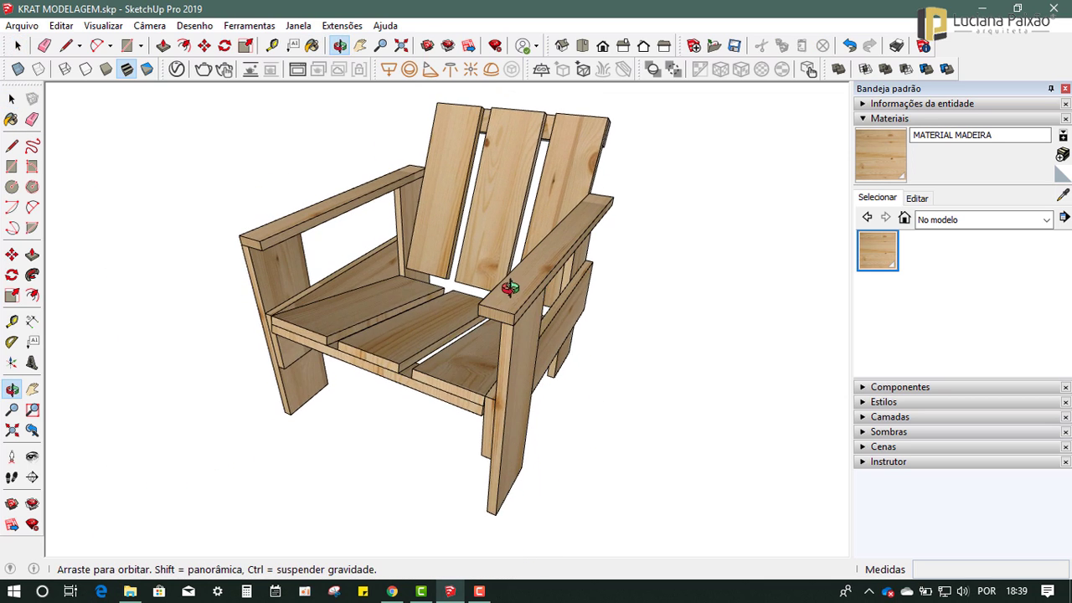
left_click(864, 119)
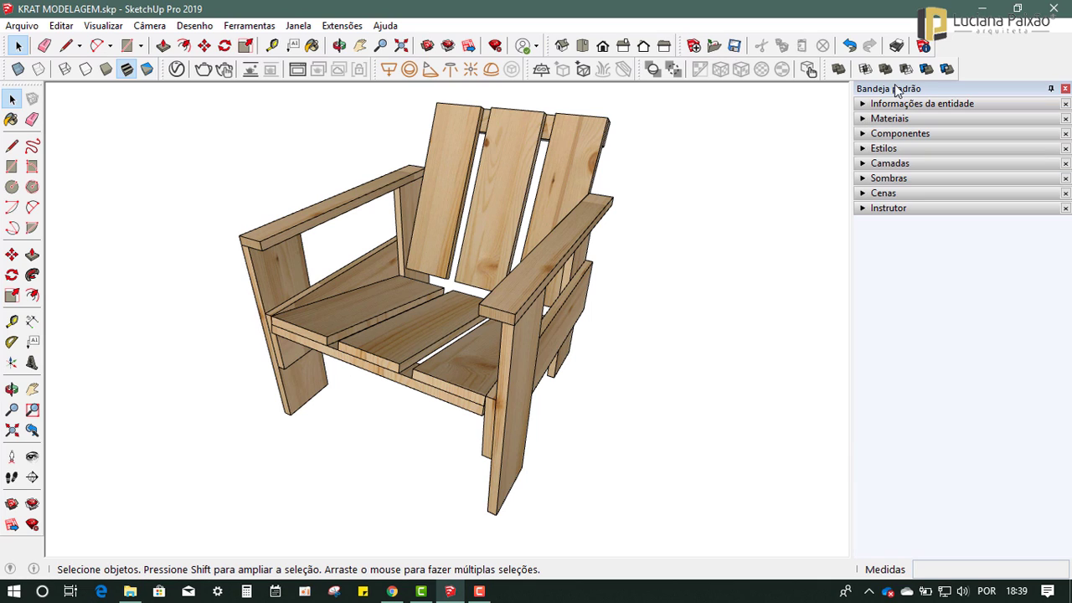
Step: Try Estilos diversos styles like Neve PSO and whiteboard, ending on Papel de aquarela com Lápis
left_click(863, 149)
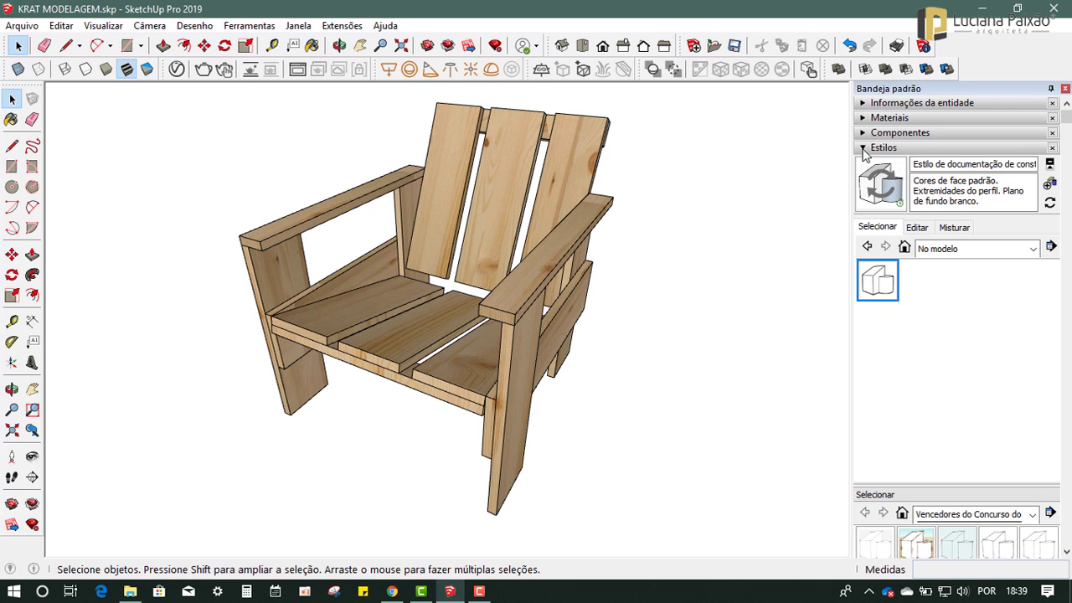
left_click(918, 232)
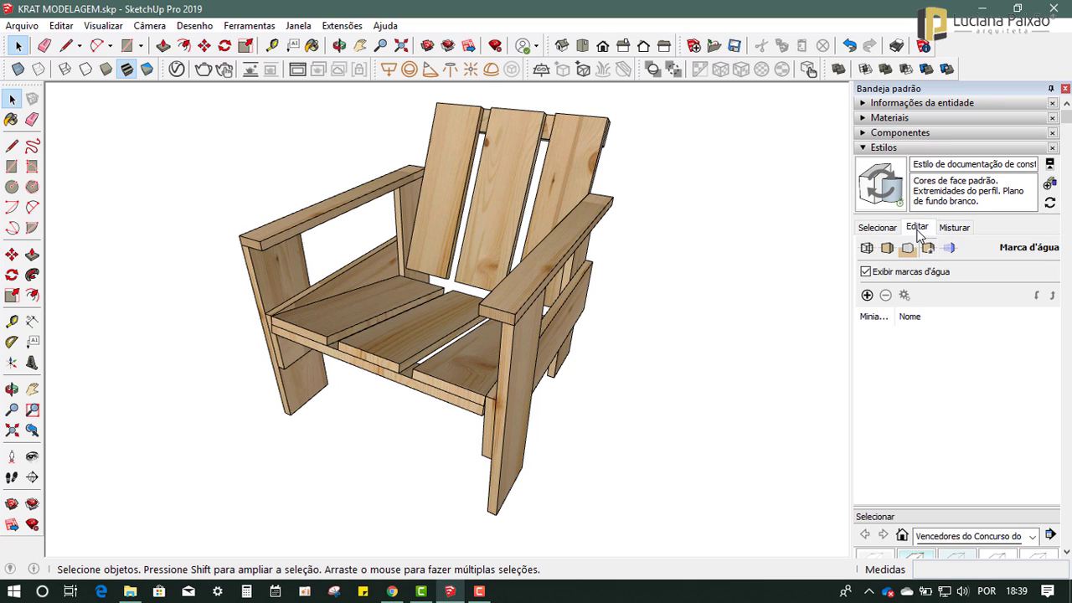
left_click(875, 229)
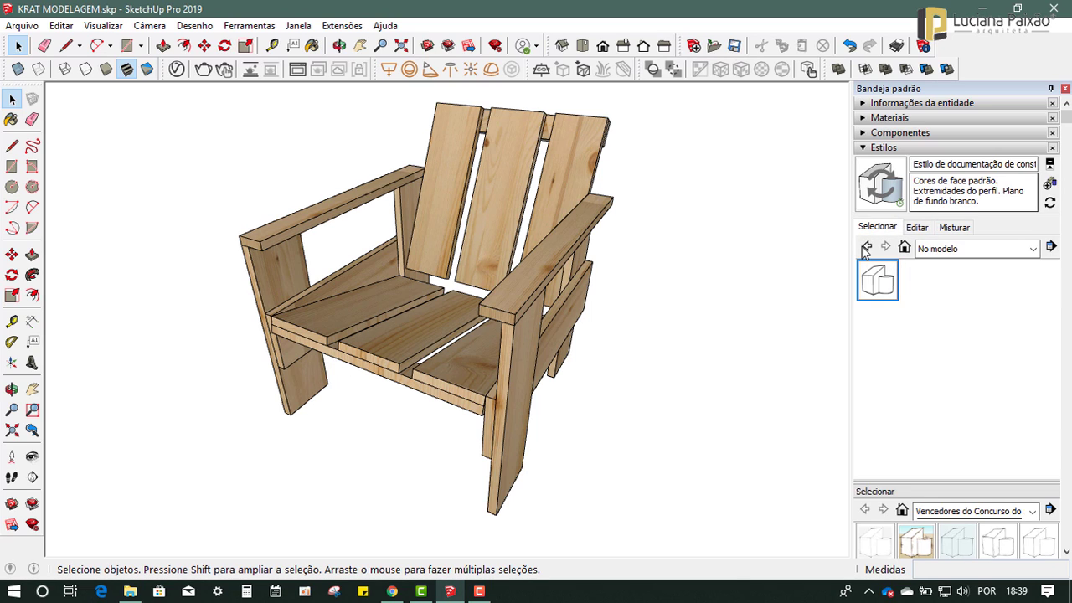
left_click(940, 253)
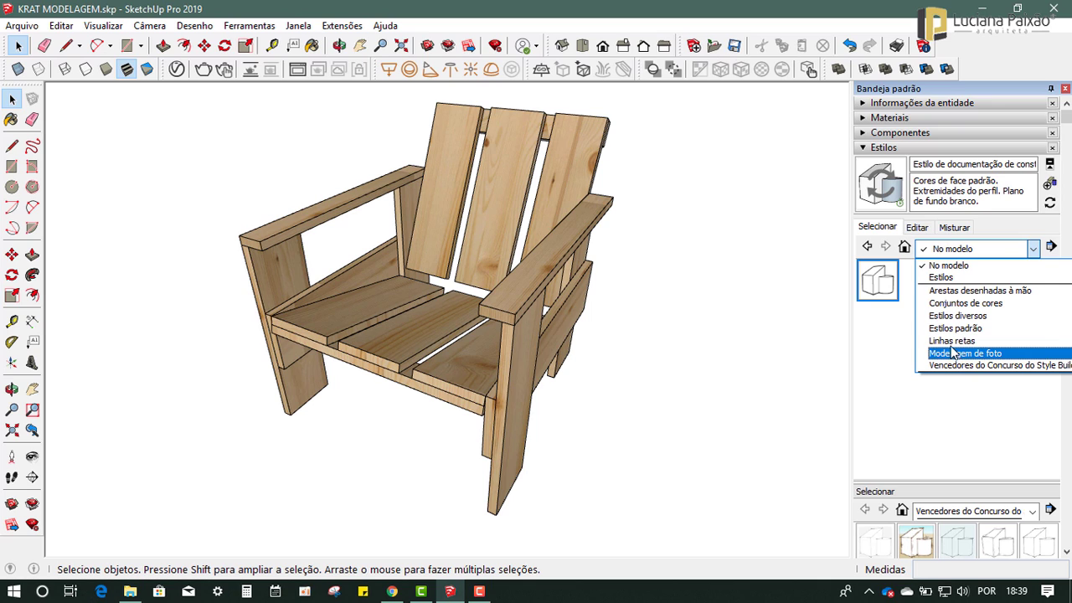
left_click(954, 317)
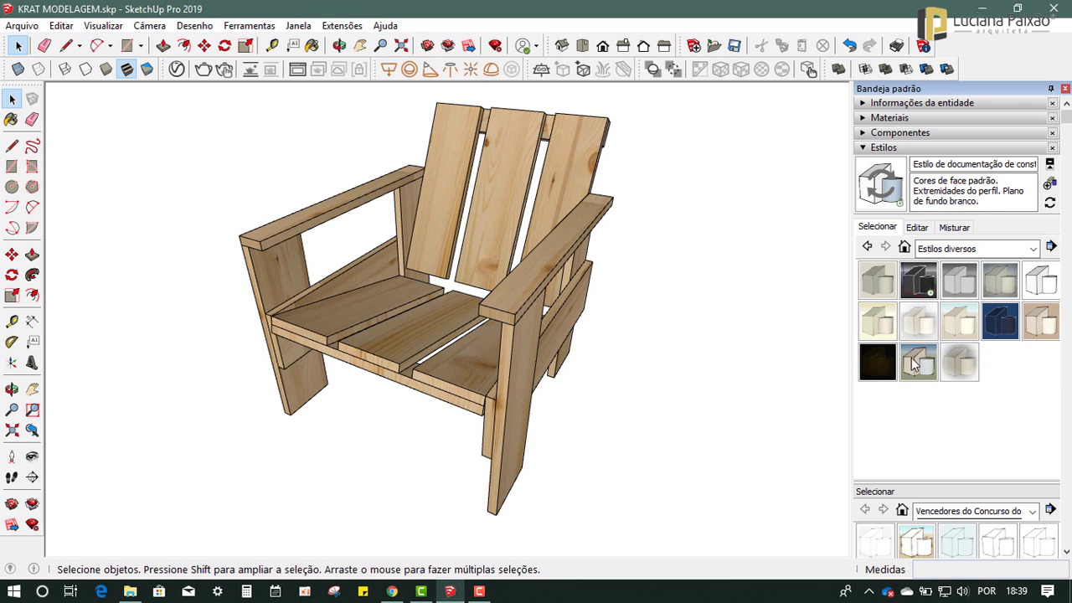
left_click(877, 280)
mouse_move(522, 394)
middle_mouse_down()
mouse_move(558, 474)
mouse_move(438, 301)
middle_mouse_up()
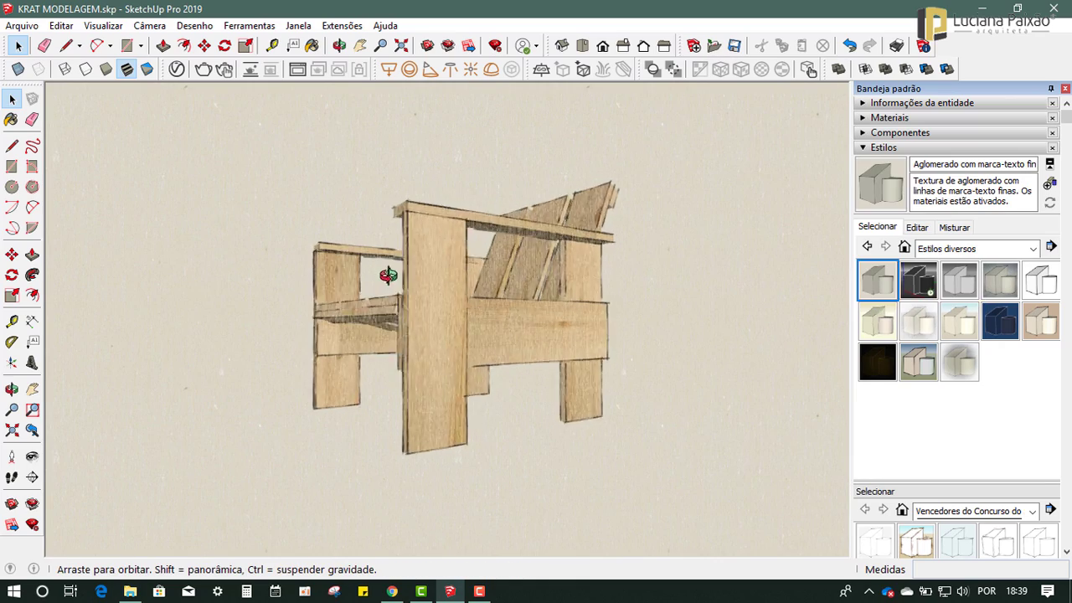
left_click(920, 335)
mouse_move(505, 437)
middle_mouse_down()
mouse_move(522, 412)
mouse_move(594, 394)
middle_mouse_up()
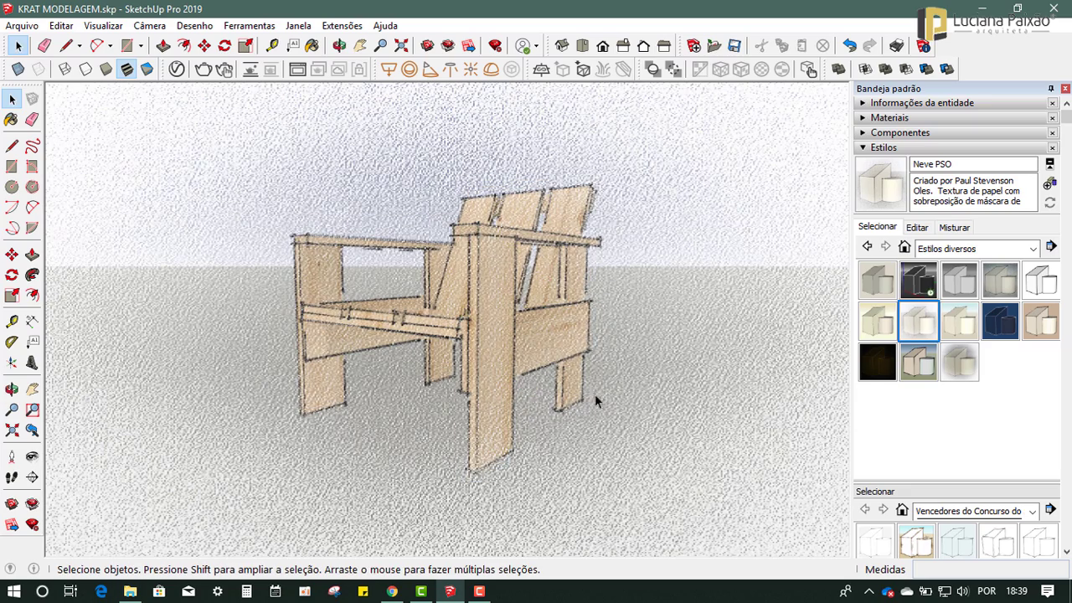
left_click(1045, 282)
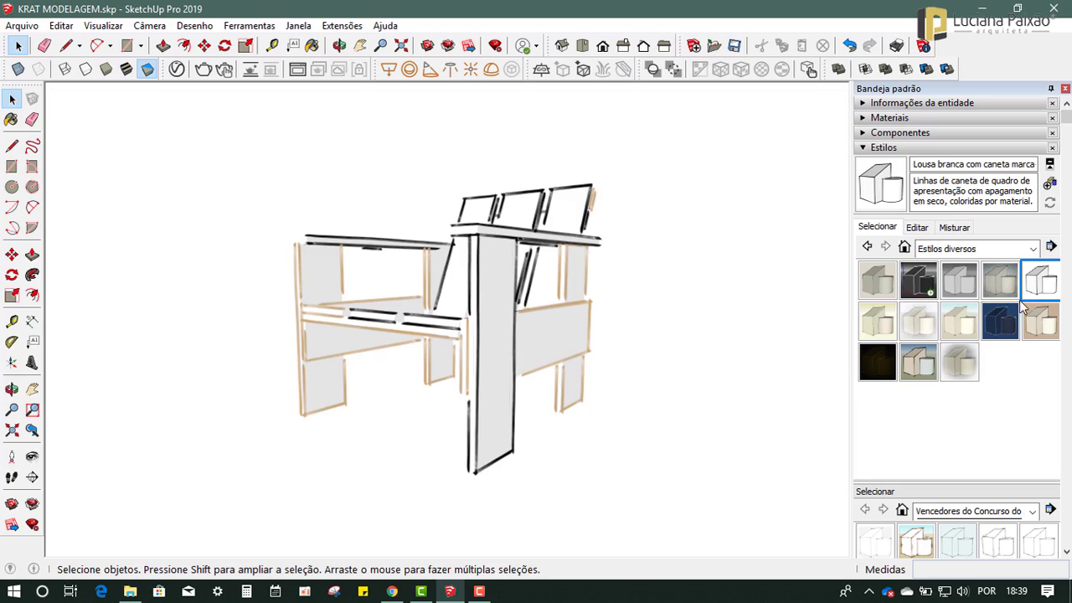
left_click(959, 323)
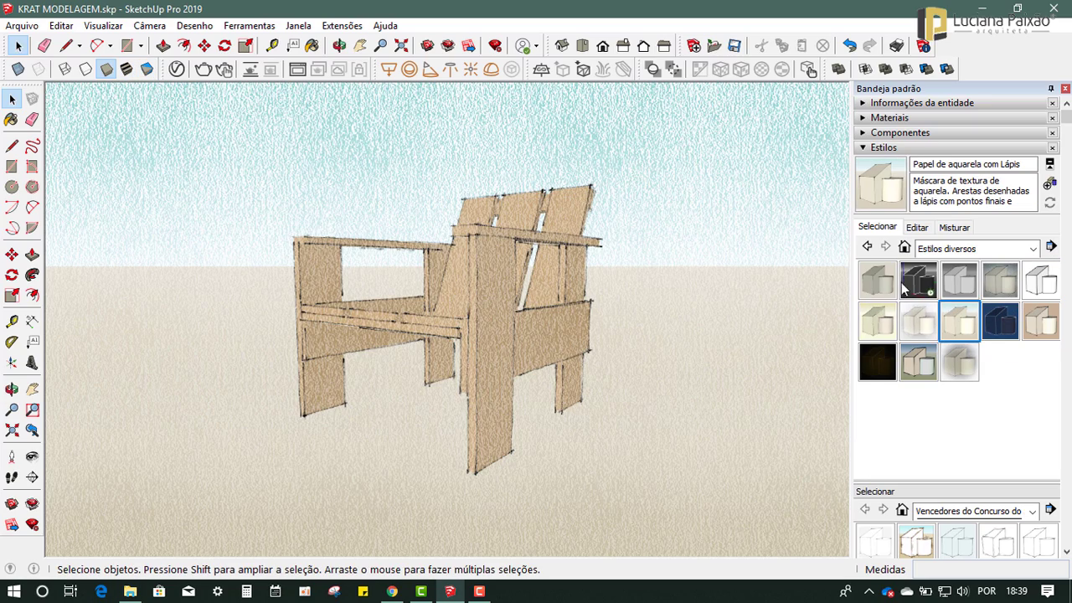
left_click(926, 249)
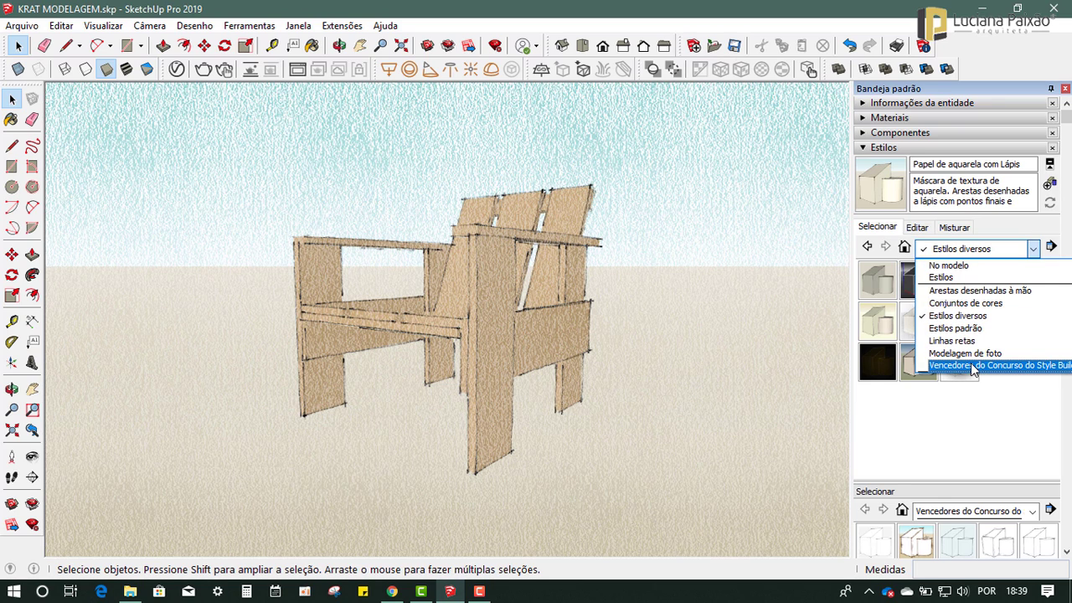
Step: Apply the Arestas desenhadas a lápis com contornos brancos style and set edge extension to 10
left_click(1021, 366)
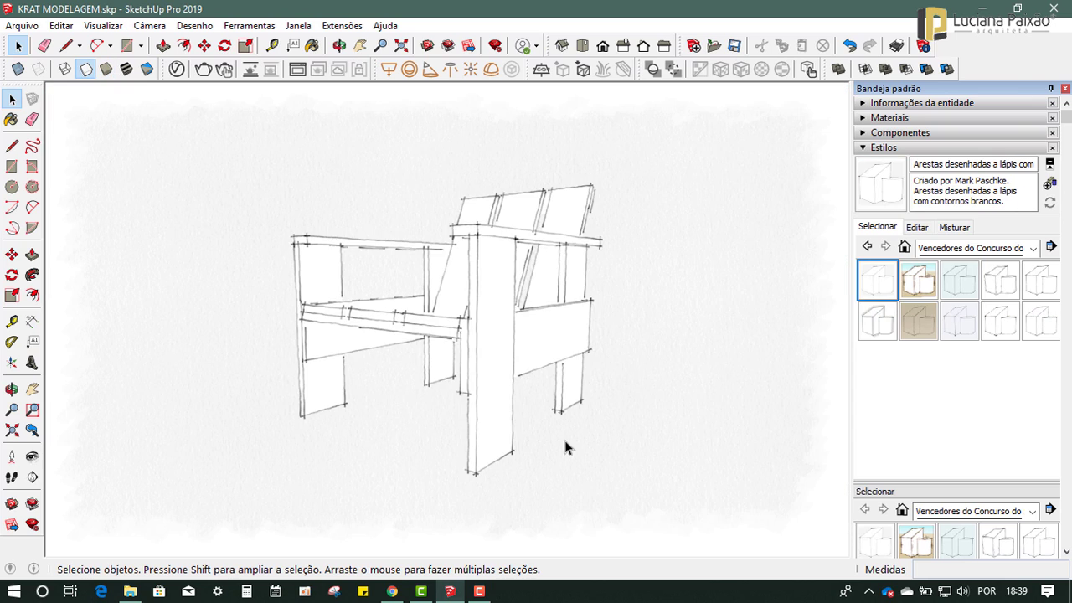
mouse_move(567, 445)
middle_mouse_down()
mouse_move(503, 397)
mouse_move(534, 350)
mouse_move(486, 327)
mouse_move(494, 330)
middle_mouse_up()
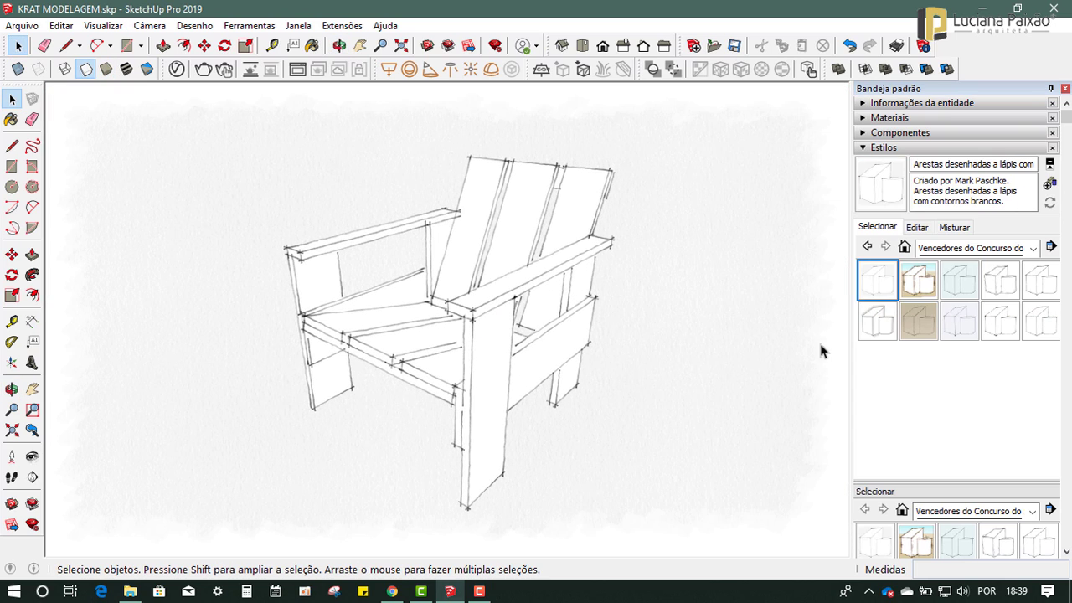
left_click(919, 232)
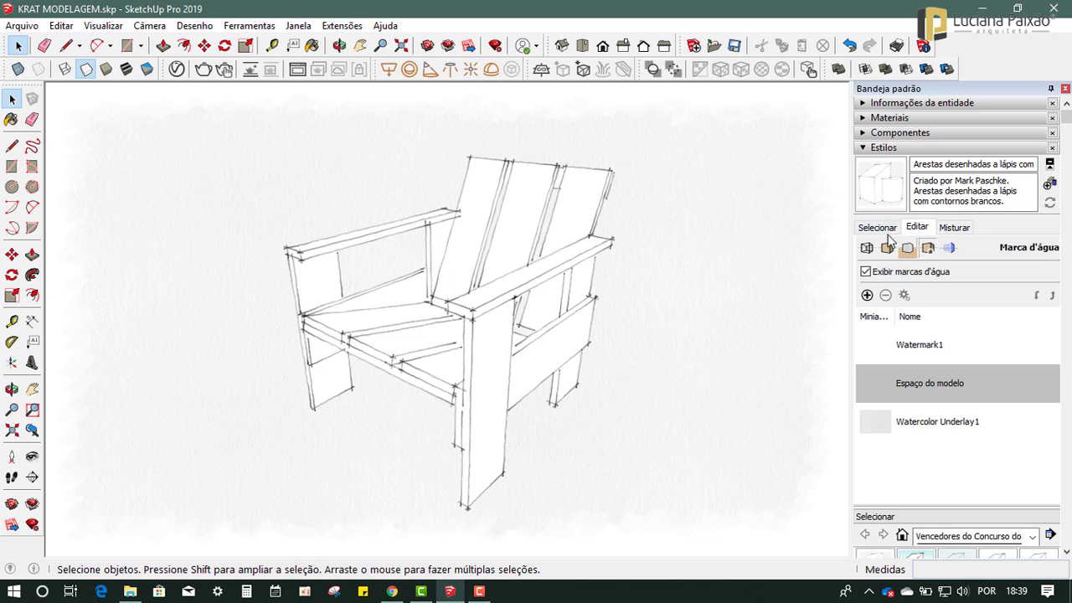
left_click(866, 249)
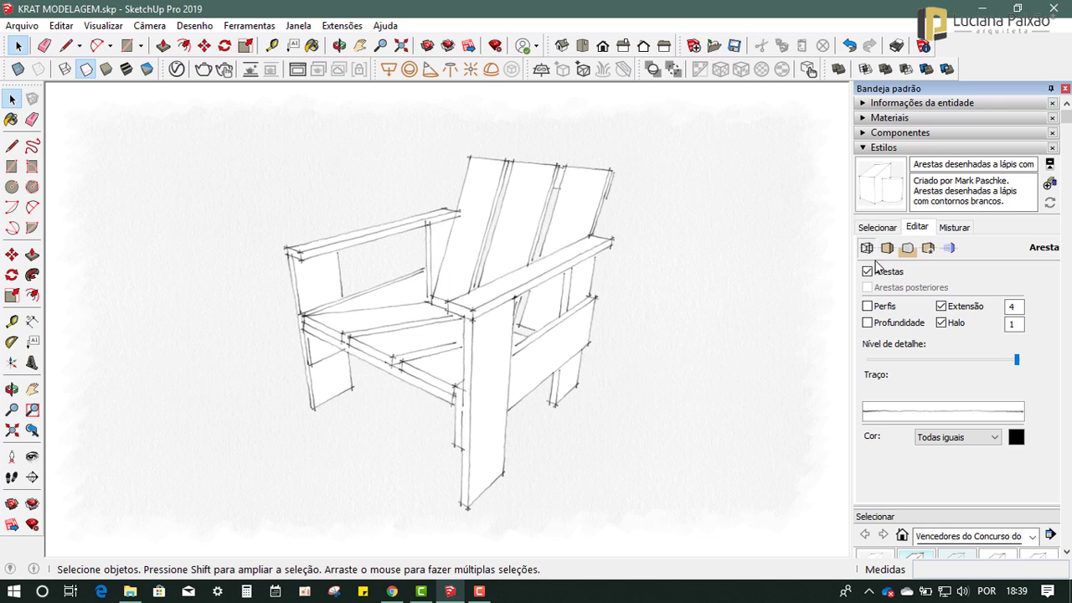
left_click(942, 307)
left_click(1015, 307)
type("10")
key("Return")
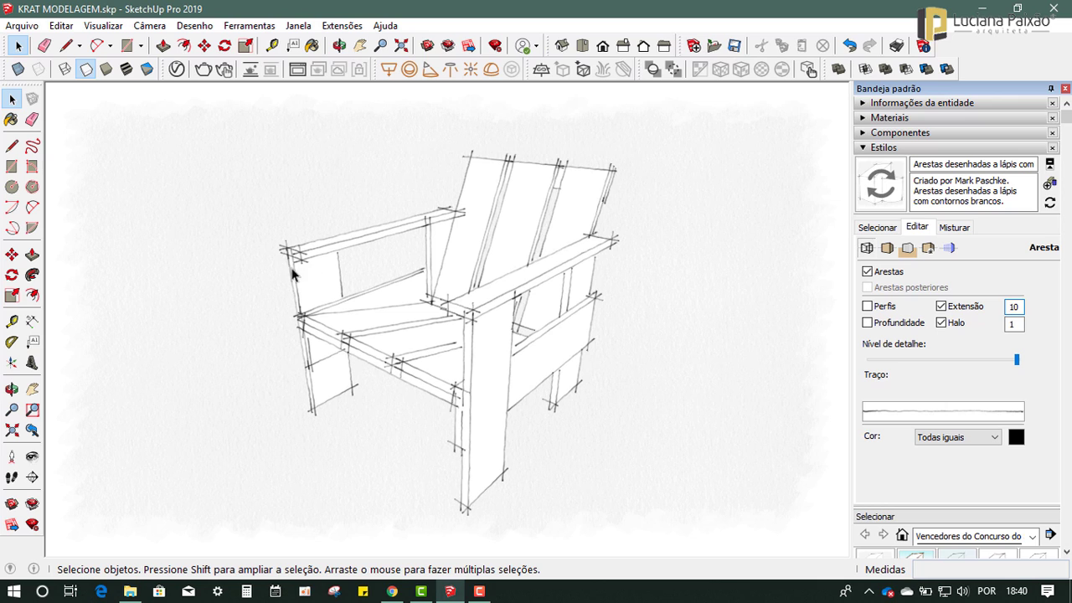
middle_click_drag(522, 412, 544, 402)
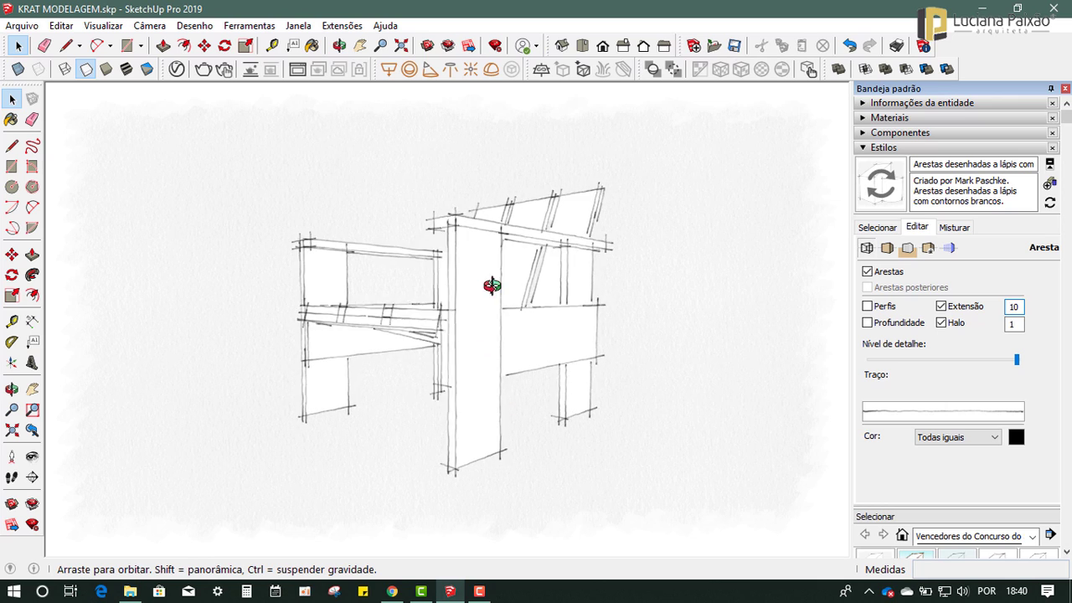
scroll(586, 370, "down", 2)
scroll(332, 387, "up", 2)
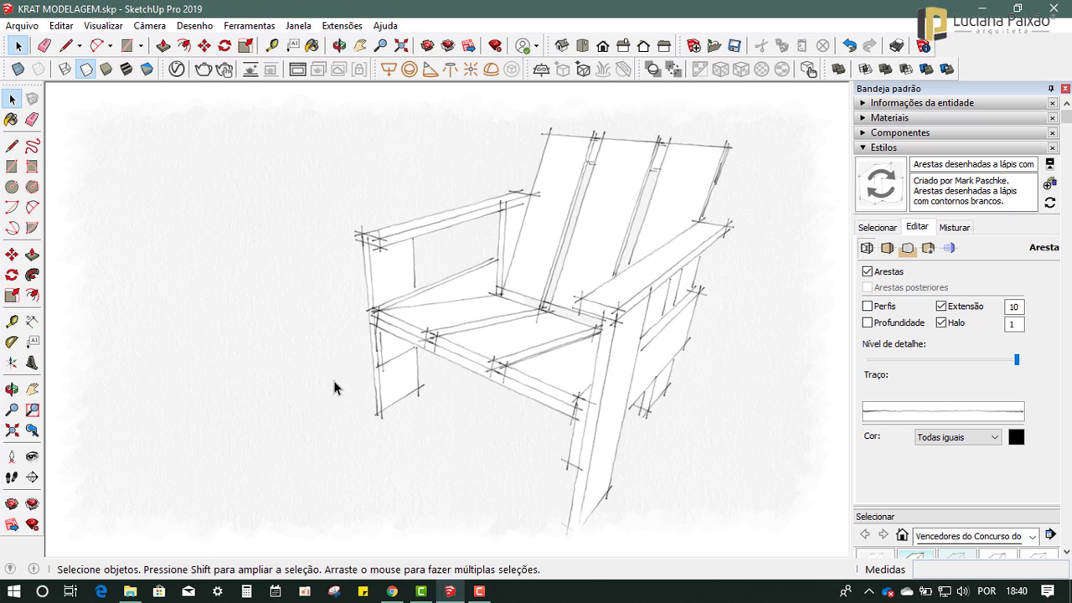
middle_click_drag(332, 388, 696, 313)
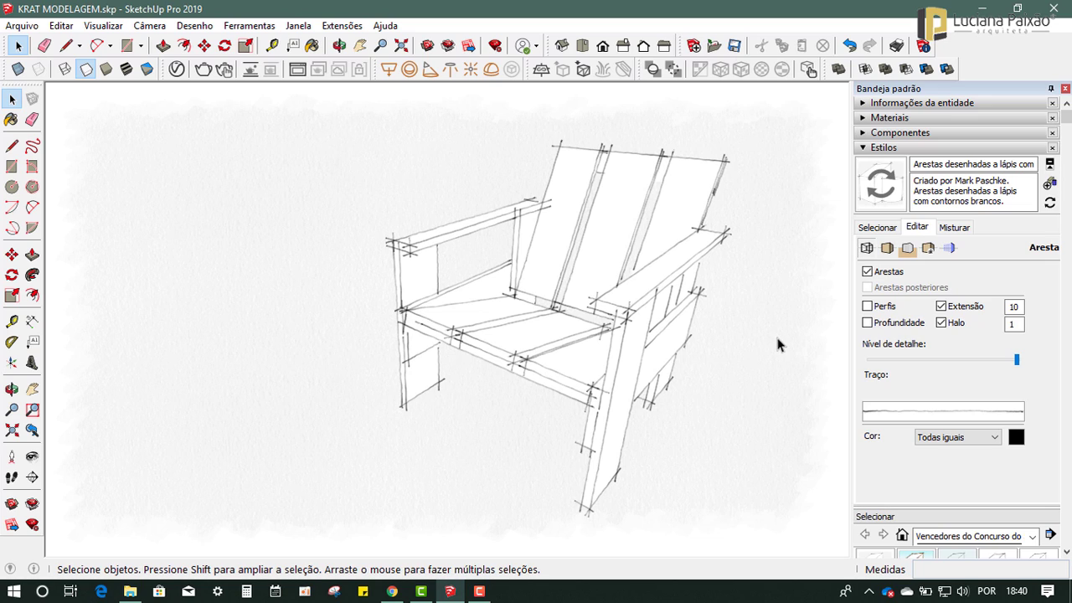
left_click(861, 148)
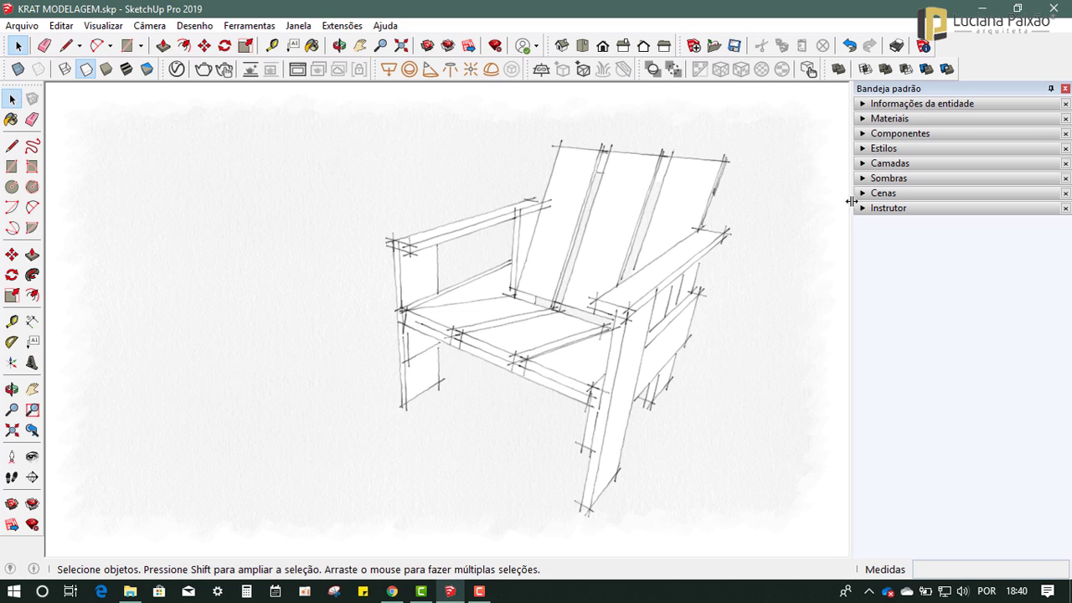
Step: Turn on shadows for 10/03 at 13:43 with light 88 and dark 55
left_click(864, 179)
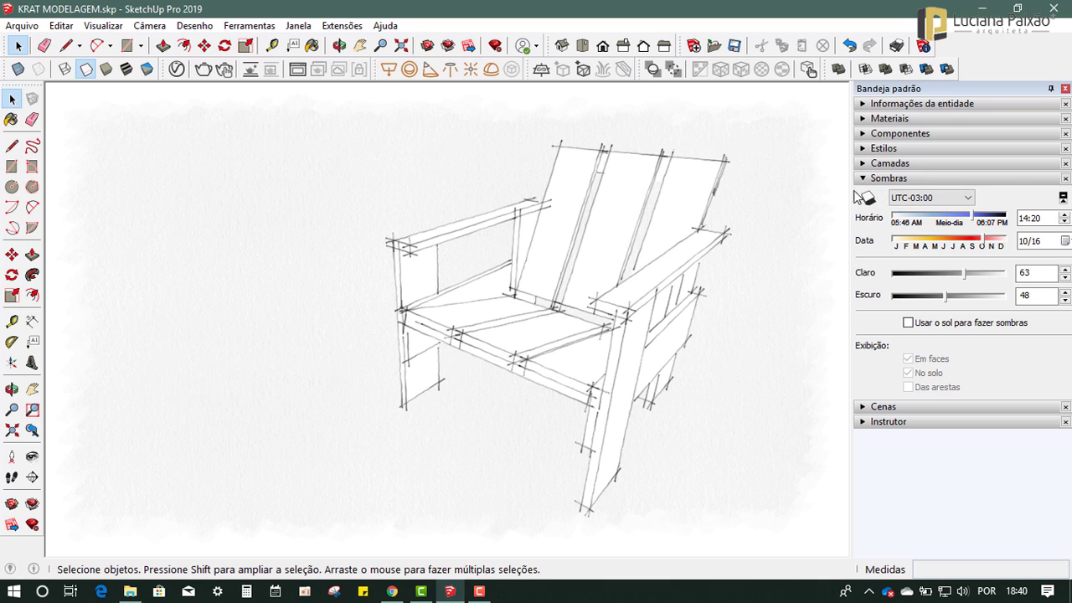
left_click(867, 199)
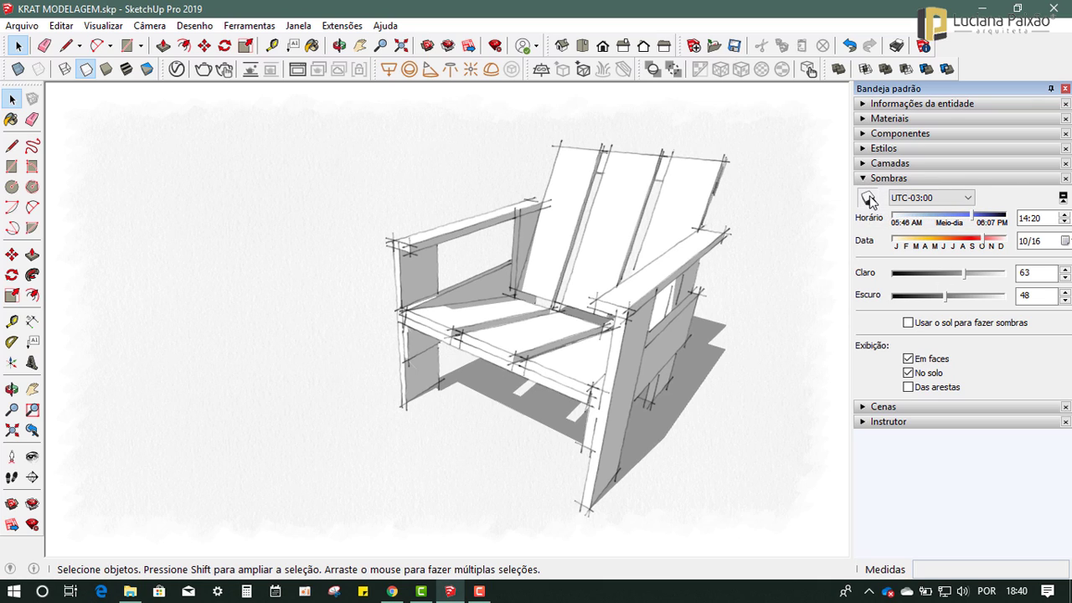
mouse_move(984, 233)
left_mouse_down()
mouse_move(969, 228)
mouse_move(969, 251)
left_mouse_up()
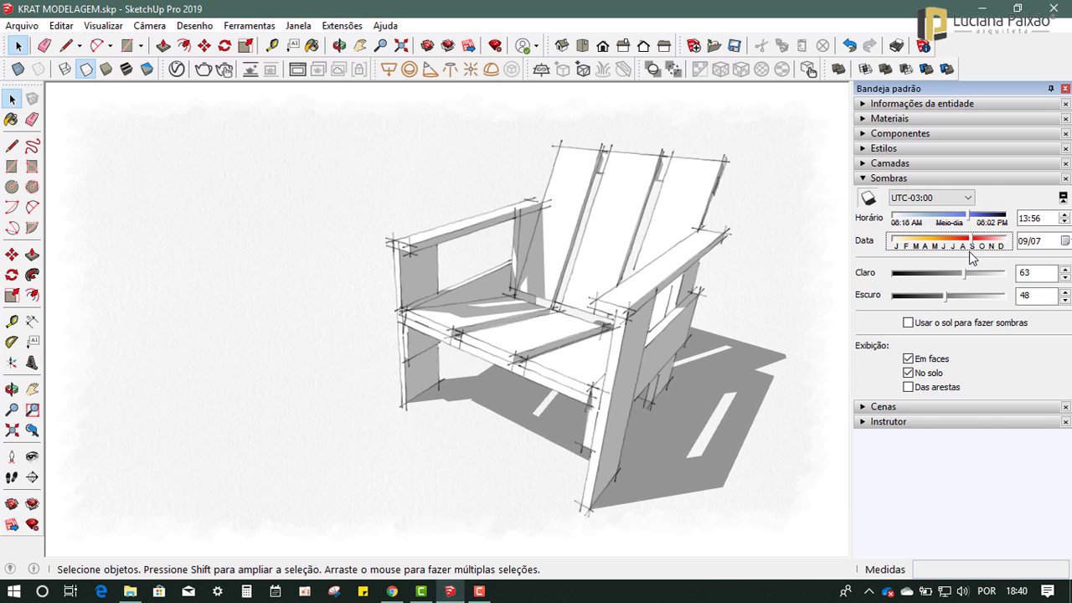
left_click_drag(949, 296, 957, 307)
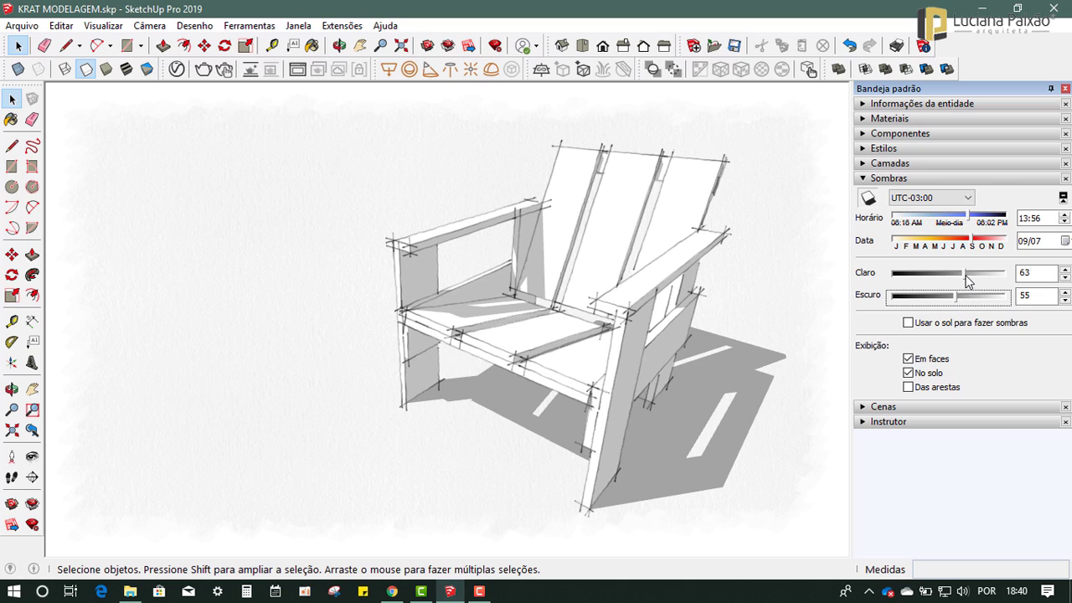
mouse_move(965, 273)
left_mouse_down()
mouse_move(1005, 274)
mouse_move(905, 283)
mouse_move(993, 290)
left_mouse_up()
left_click_drag(972, 247, 970, 248)
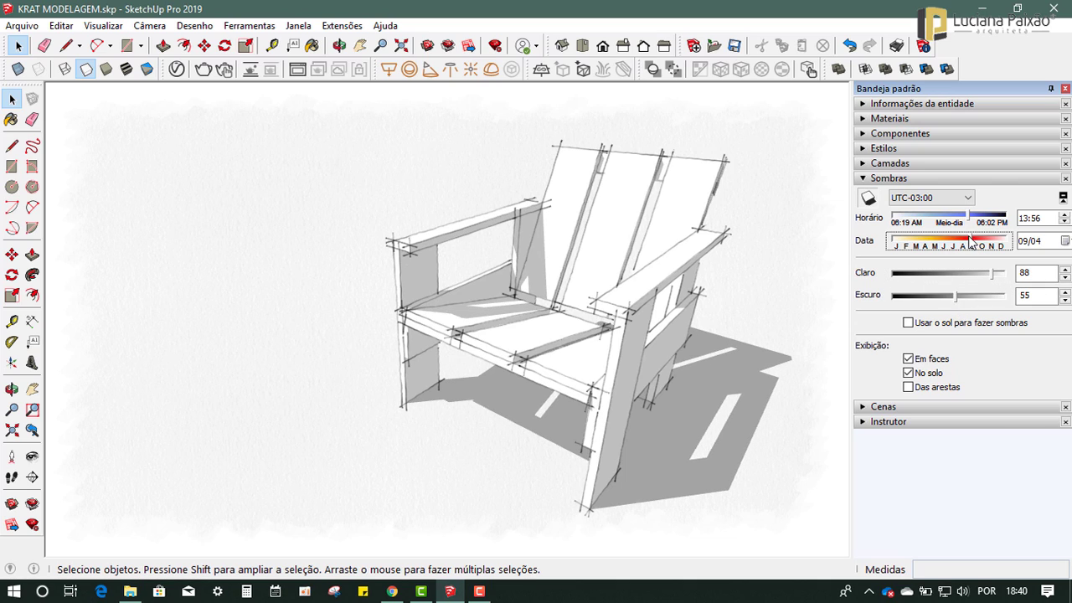
left_click(964, 219)
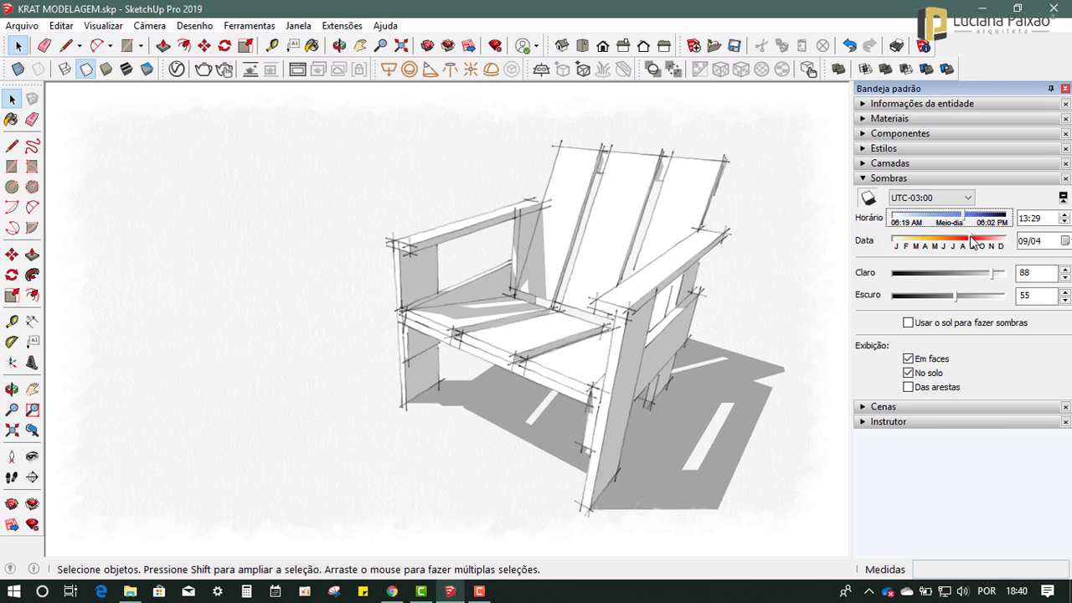
left_click_drag(971, 244, 982, 250)
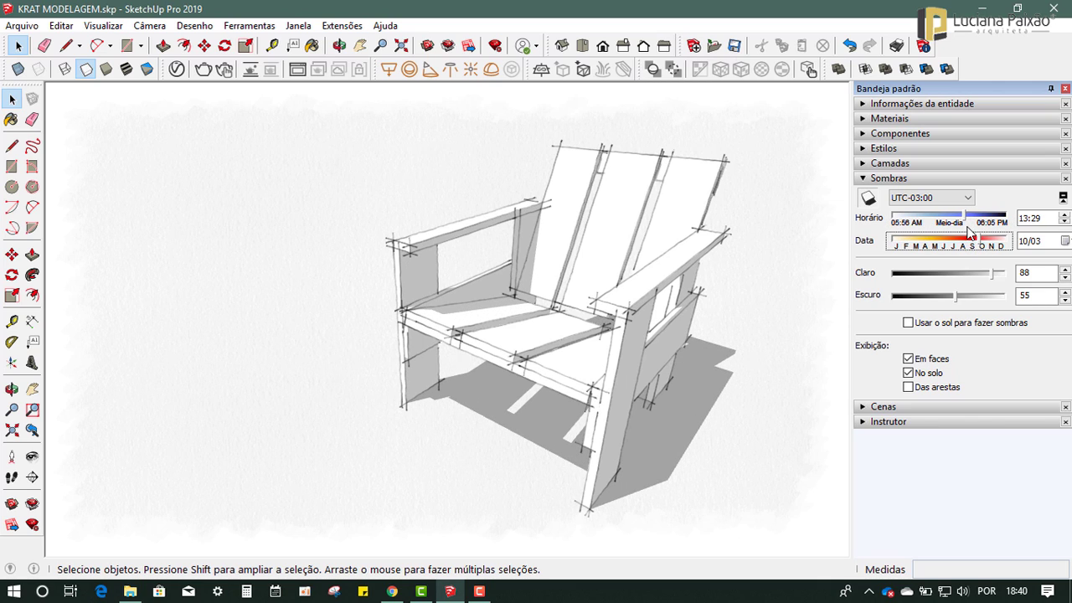
left_click(967, 220)
middle_click_drag(786, 333, 699, 376)
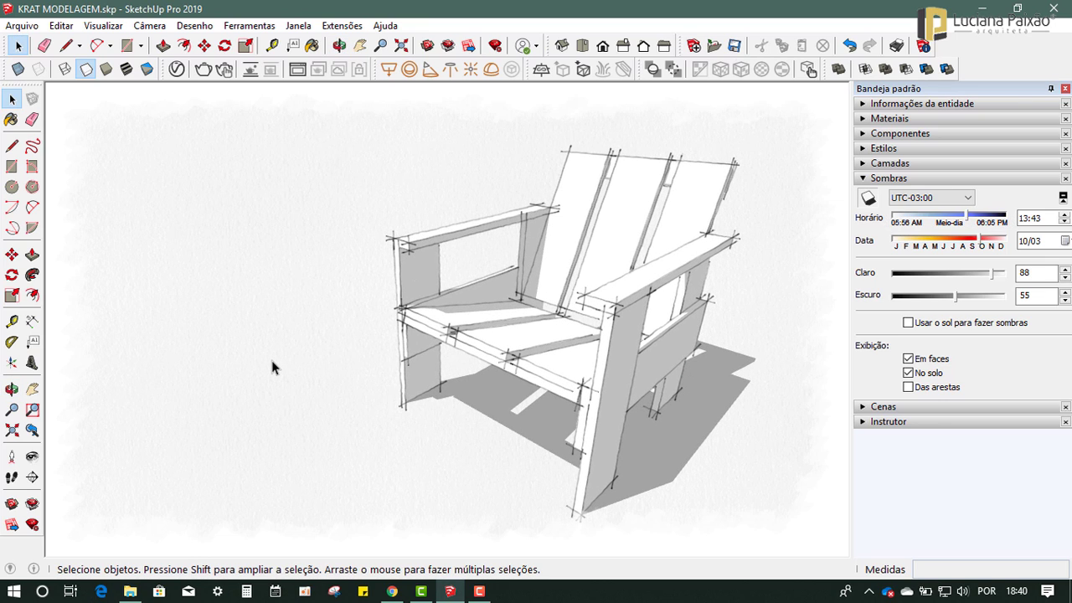
Step: Start a 2D graphic export and rename the file to IMAGEM CADEIRA.jpg
left_click(23, 26)
mouse_move(51, 285)
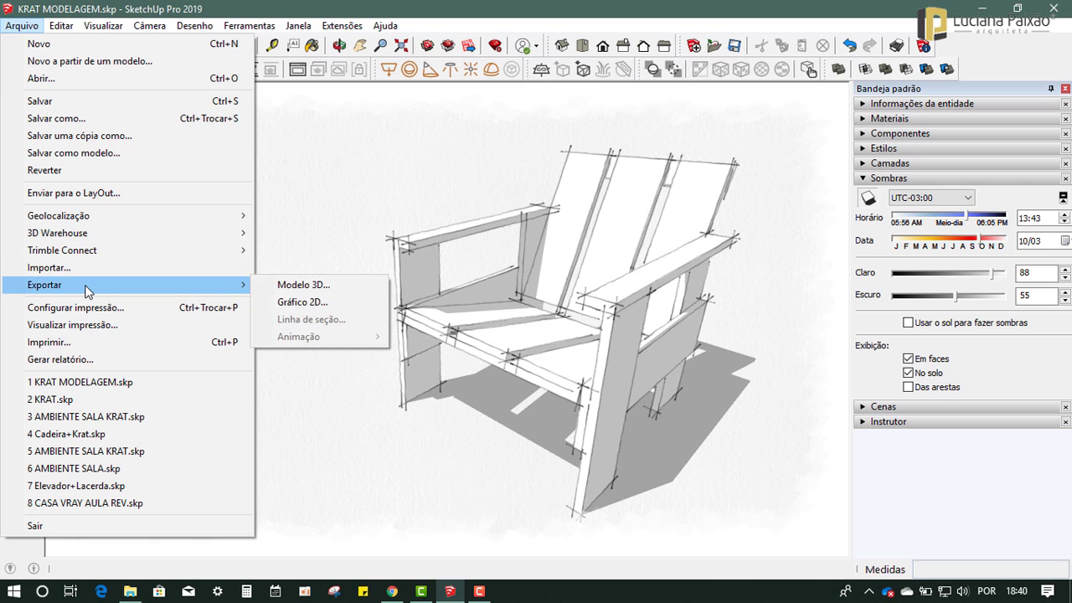
left_click(307, 302)
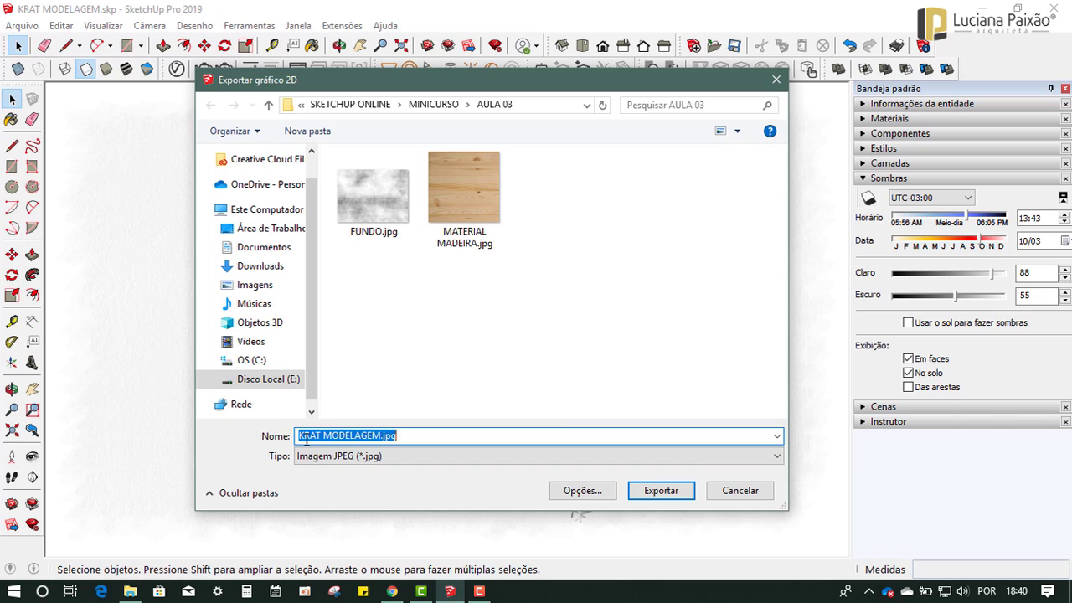
left_click(342, 436)
left_click_drag(381, 436, 286, 455)
type("IMAGEM ")
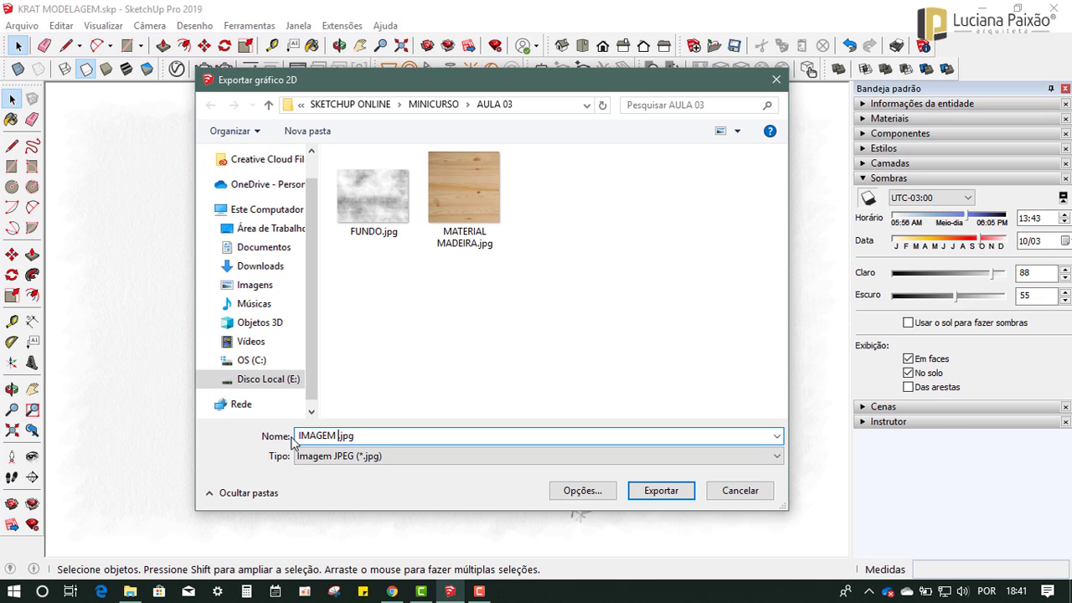
type("CADEIRA")
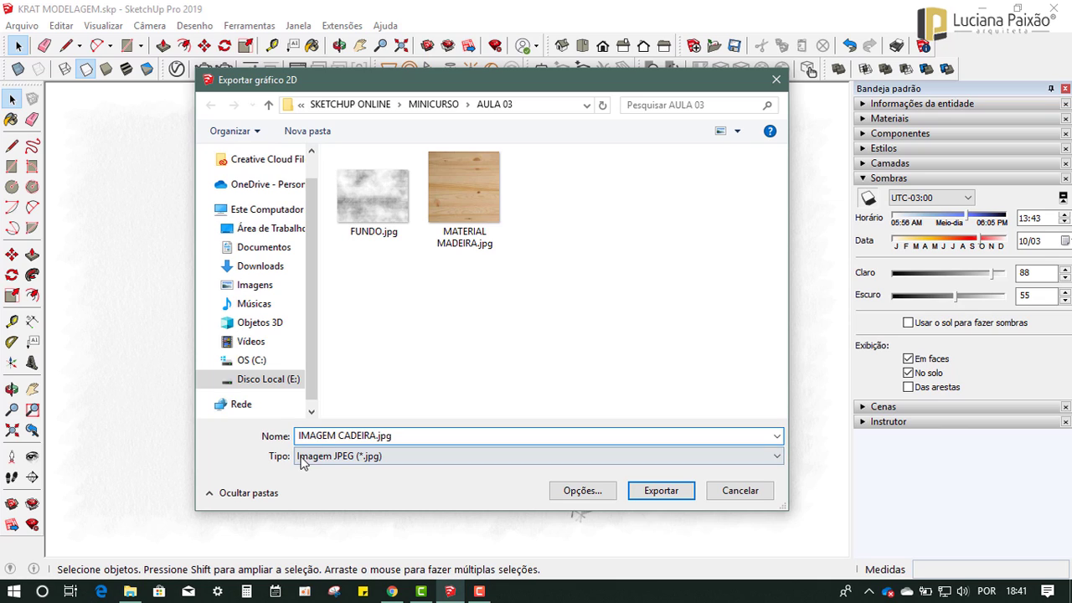
Step: Use the on-screen view size (1022 x 604 pixels) and export the JPEG
left_click(579, 494)
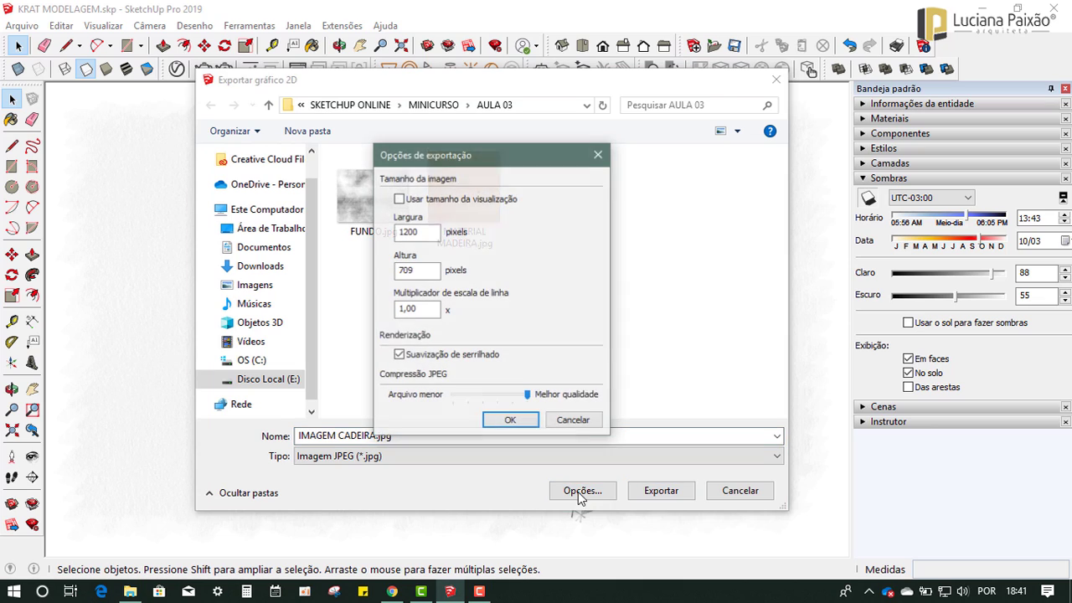
left_click(472, 200)
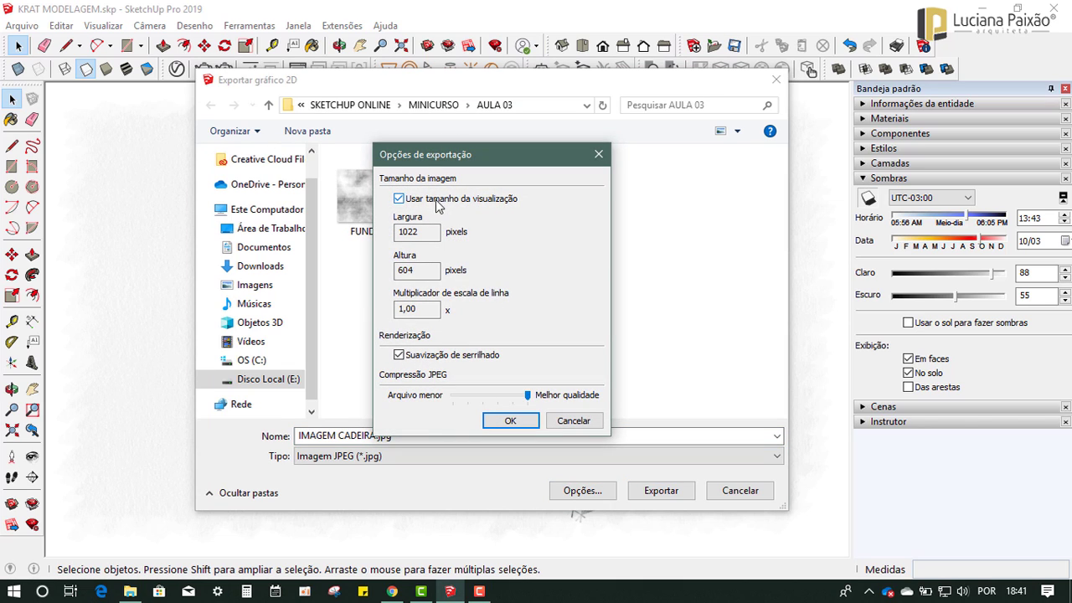
double_click(405, 231)
double_click(406, 270)
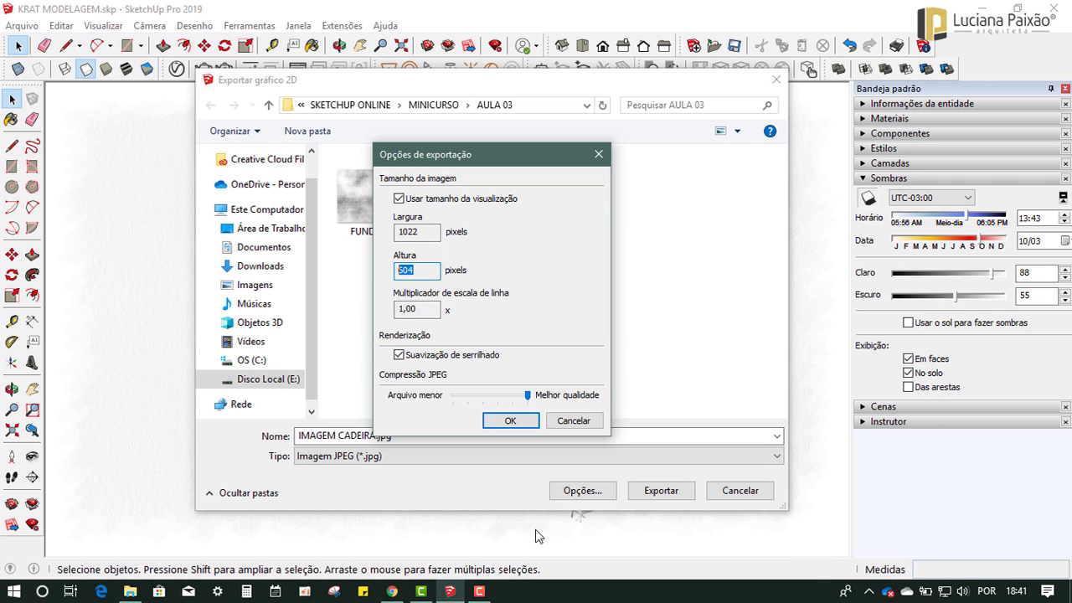
left_click(512, 419)
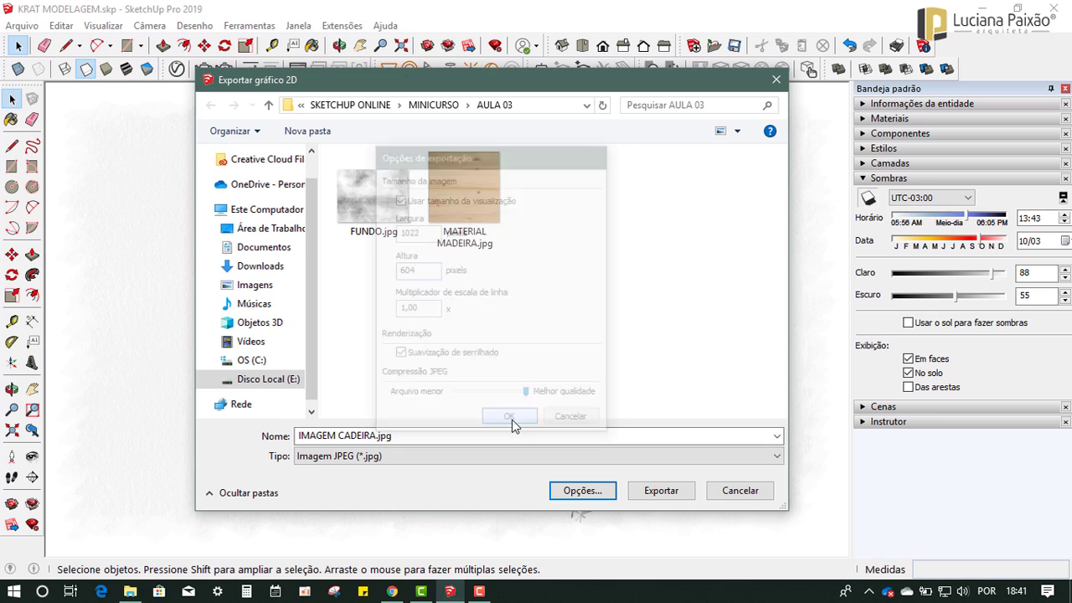
left_click(660, 495)
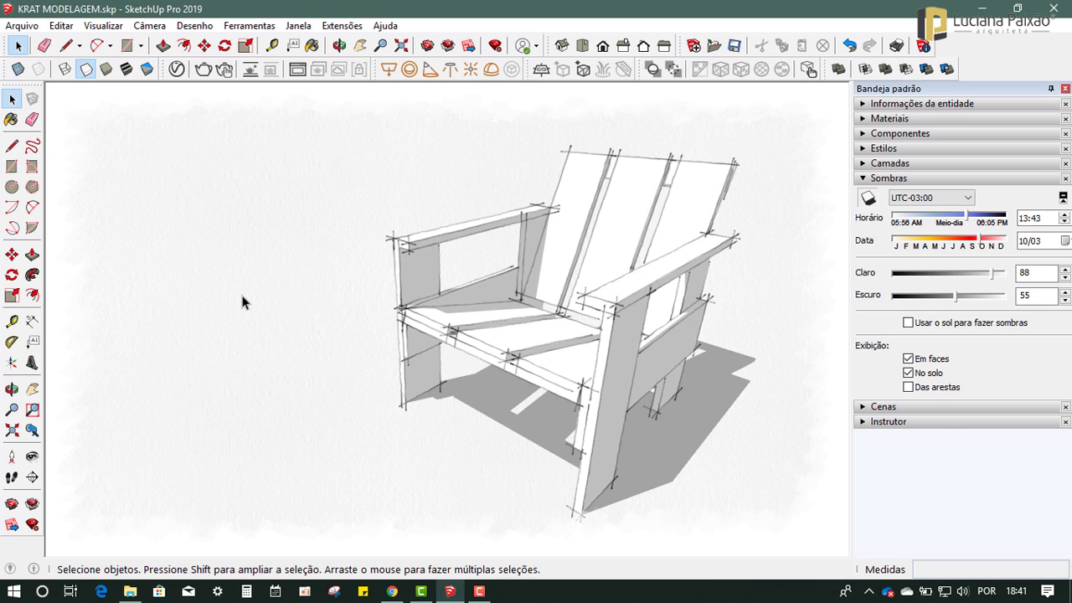
Step: Browse to SKETCHUP ONLINE > MINICURSO > AULA 03 and open IMAGEM CADEIRA.jpg
left_click(132, 592)
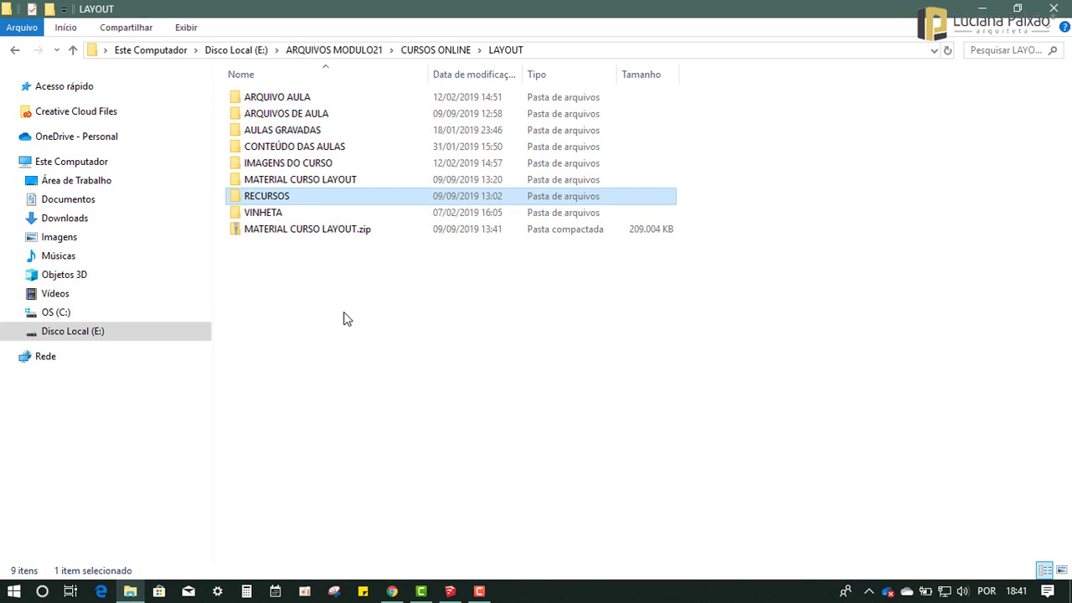
left_click(73, 50)
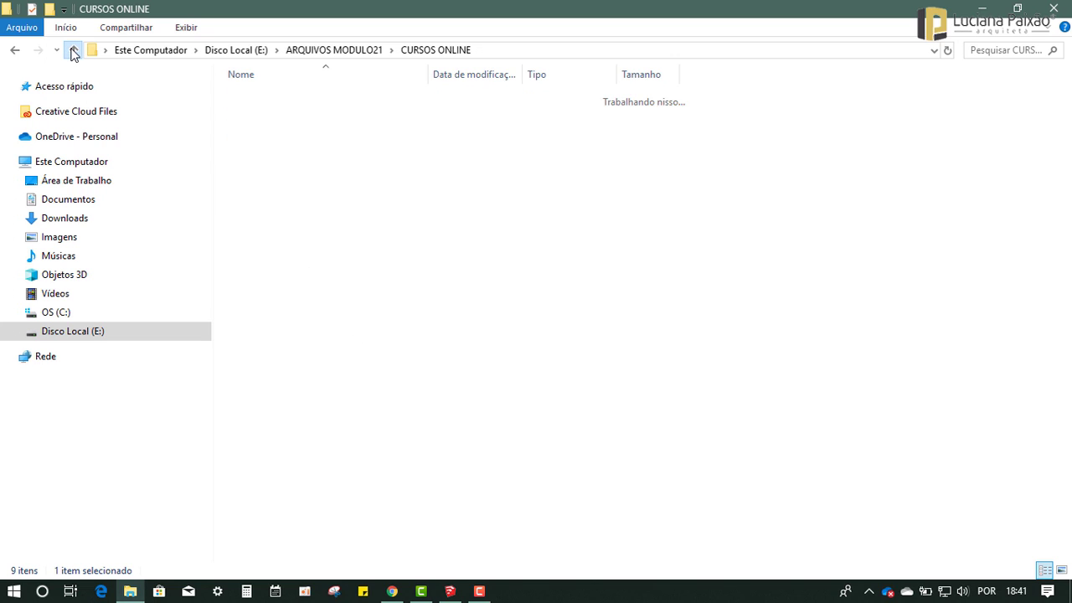
double_click(283, 297)
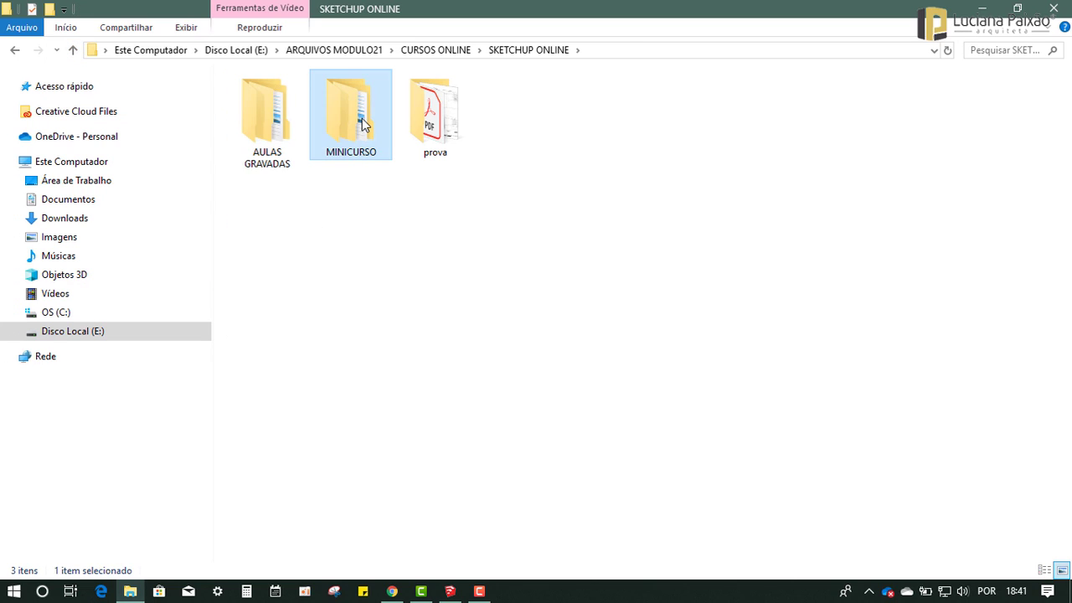
double_click(364, 124)
double_click(289, 131)
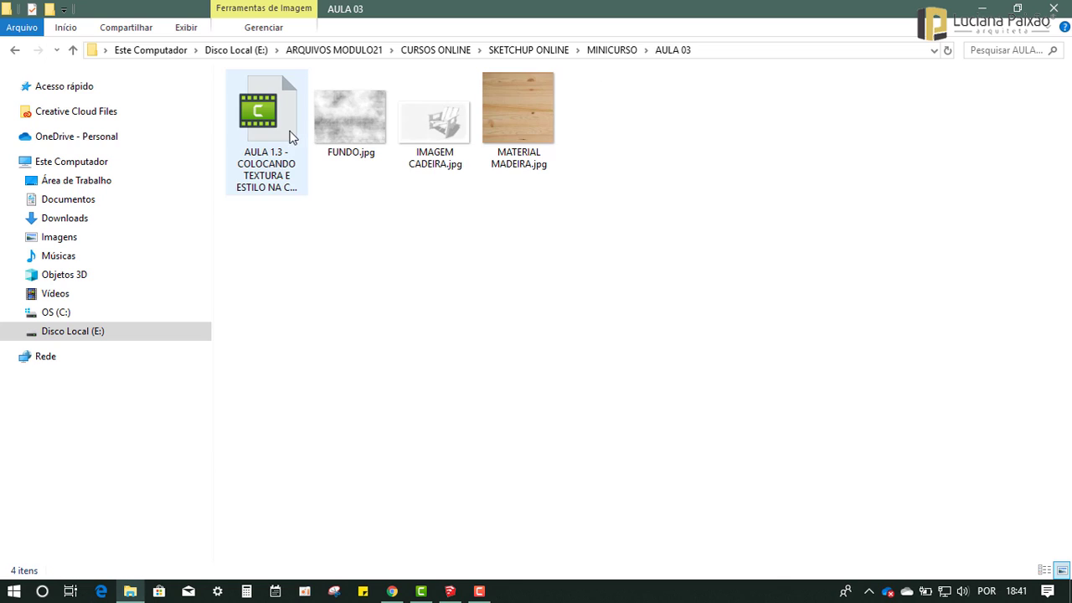
left_click(442, 138)
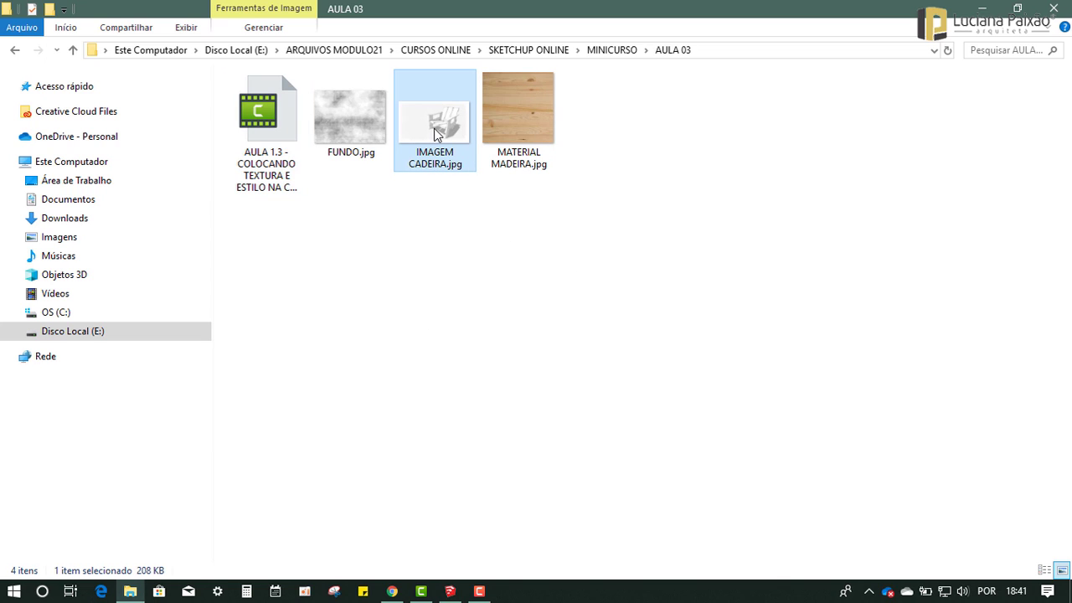
double_click(437, 134)
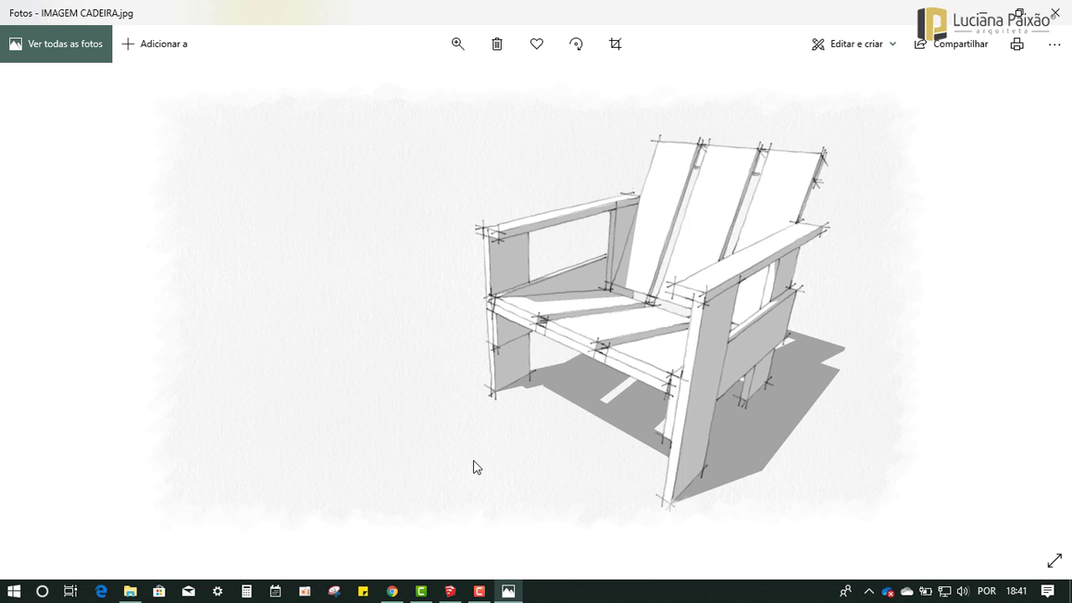
Step: Return from Photos to the KRAT MODELAGEM chair model in SketchUp
left_click(450, 590)
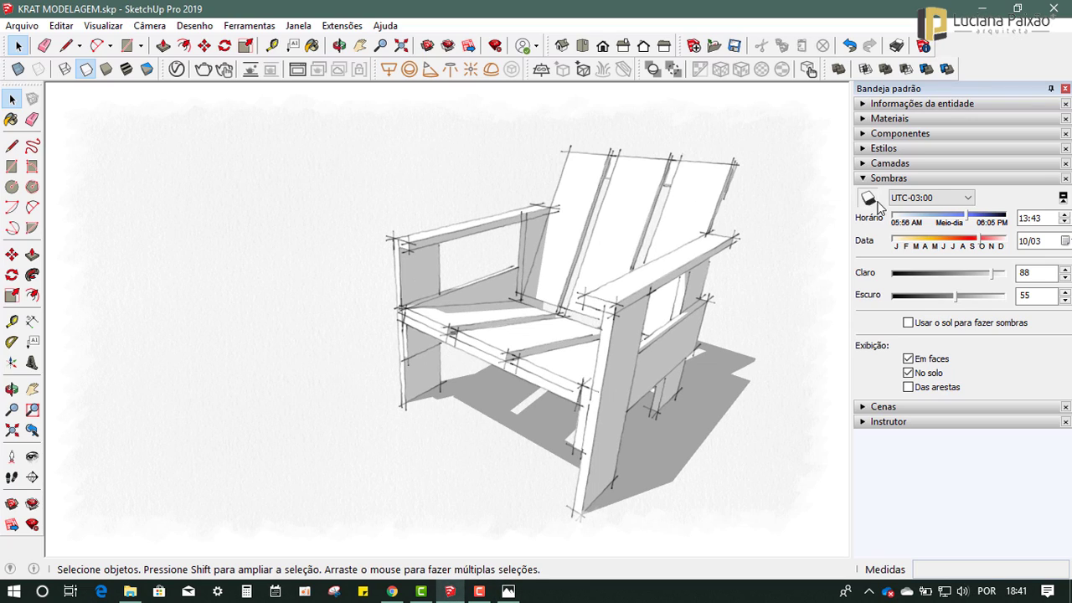
Step: In the Styles face settings, set the face style to shaded with textures to show the wood
left_click(863, 178)
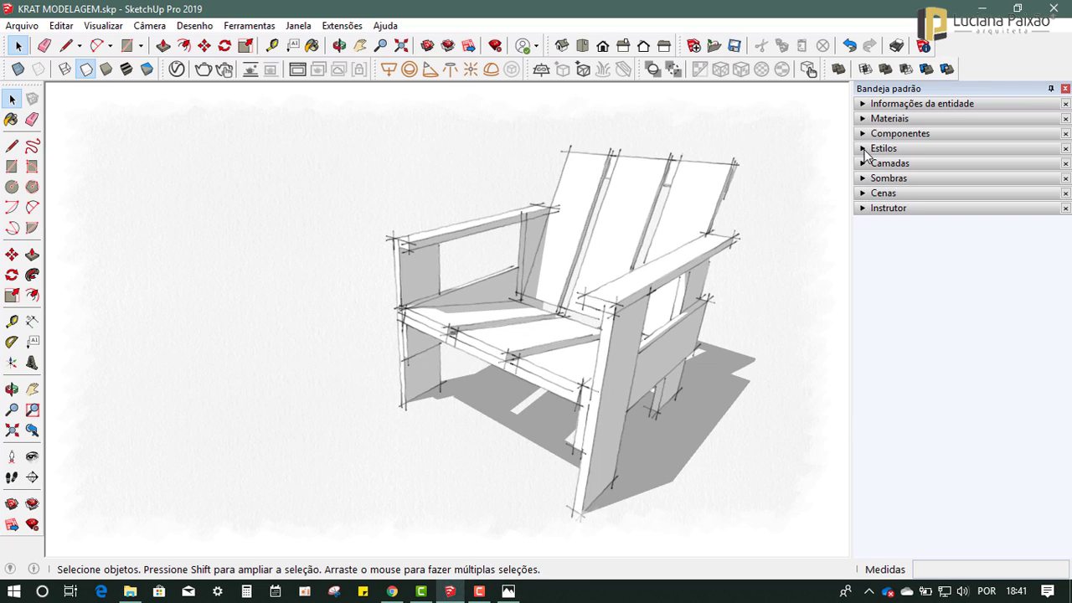
left_click(862, 148)
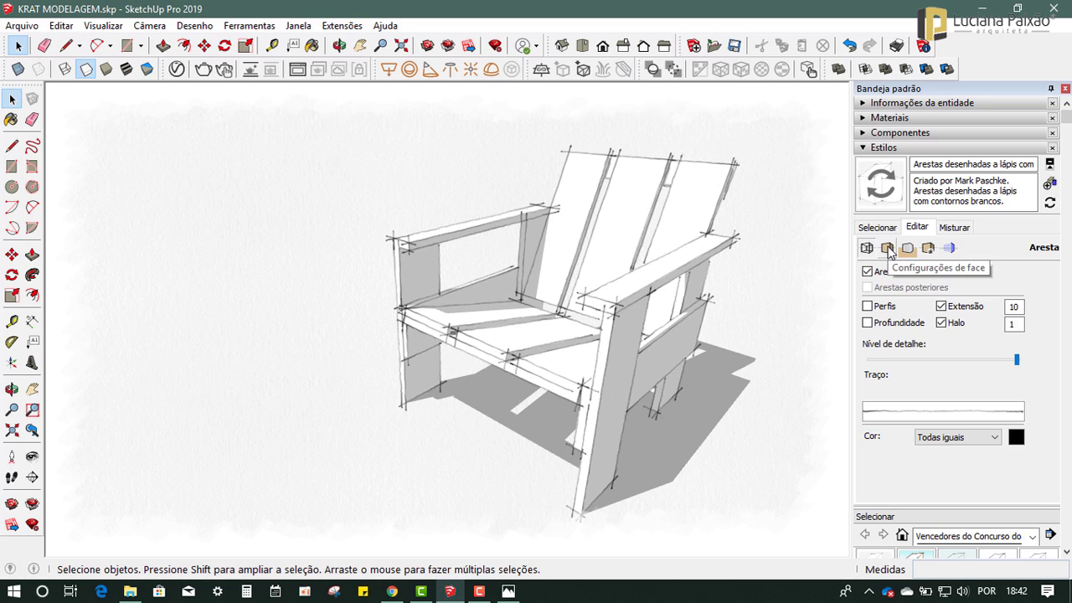
left_click(887, 251)
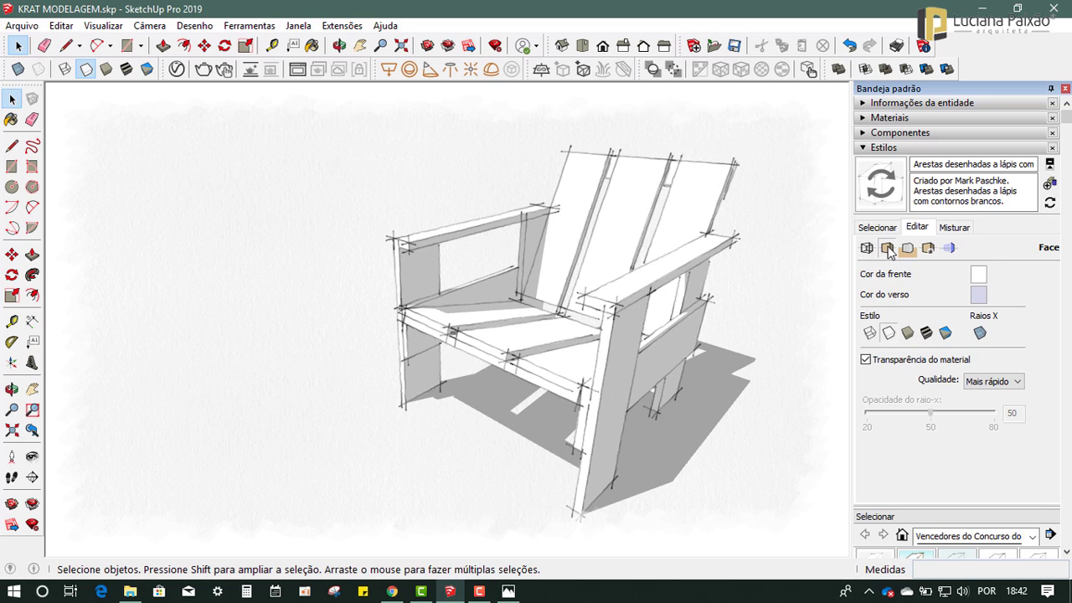
left_click(869, 333)
left_click(889, 334)
left_click(908, 333)
left_click(927, 334)
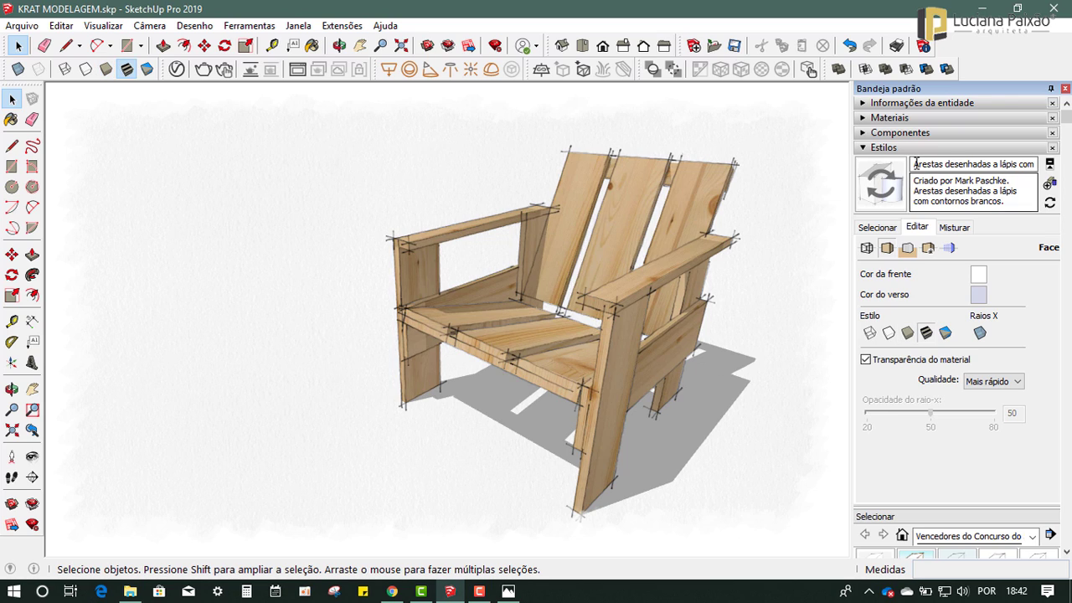
left_click(876, 227)
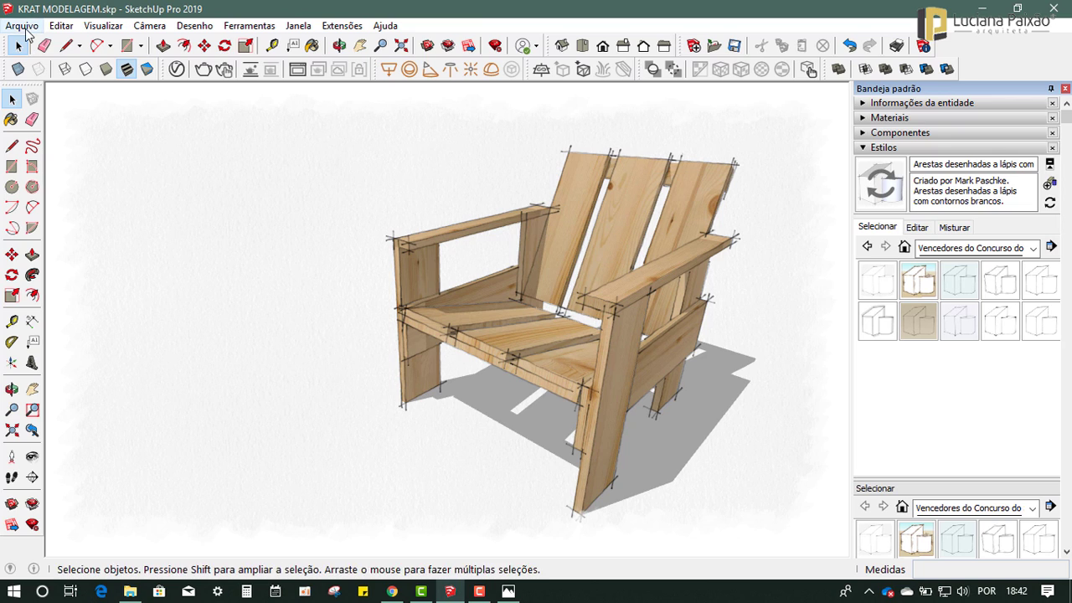
Step: Export the textured view as IMAGEM CADEIRA COM TEXTURA.jpg, reusing the previous export name
left_click(22, 26)
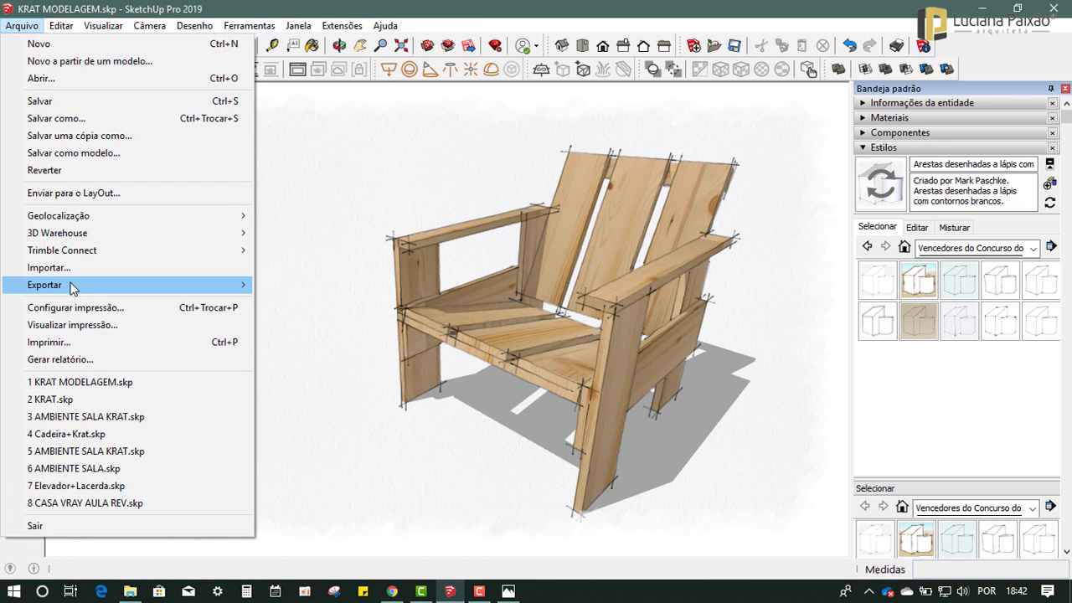
mouse_move(45, 285)
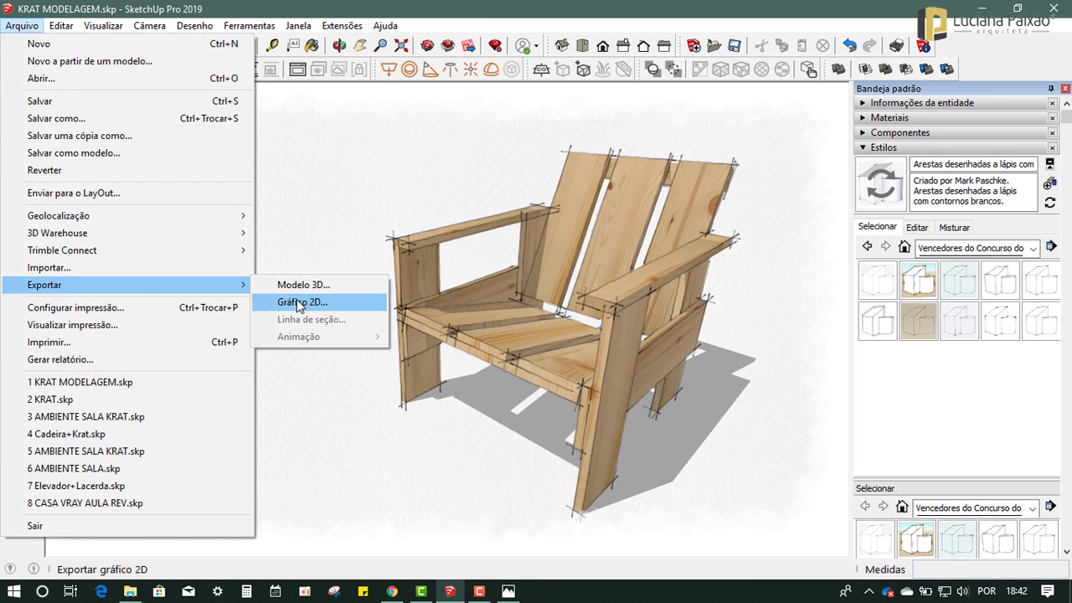
left_click(297, 301)
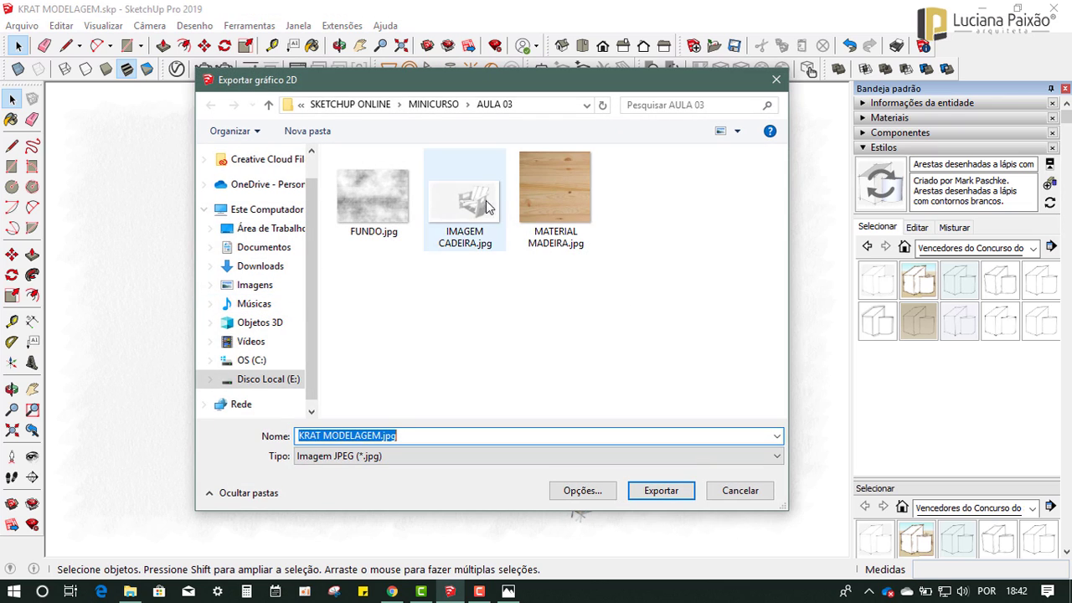
left_click(486, 205)
left_click(377, 436)
left_click(378, 435)
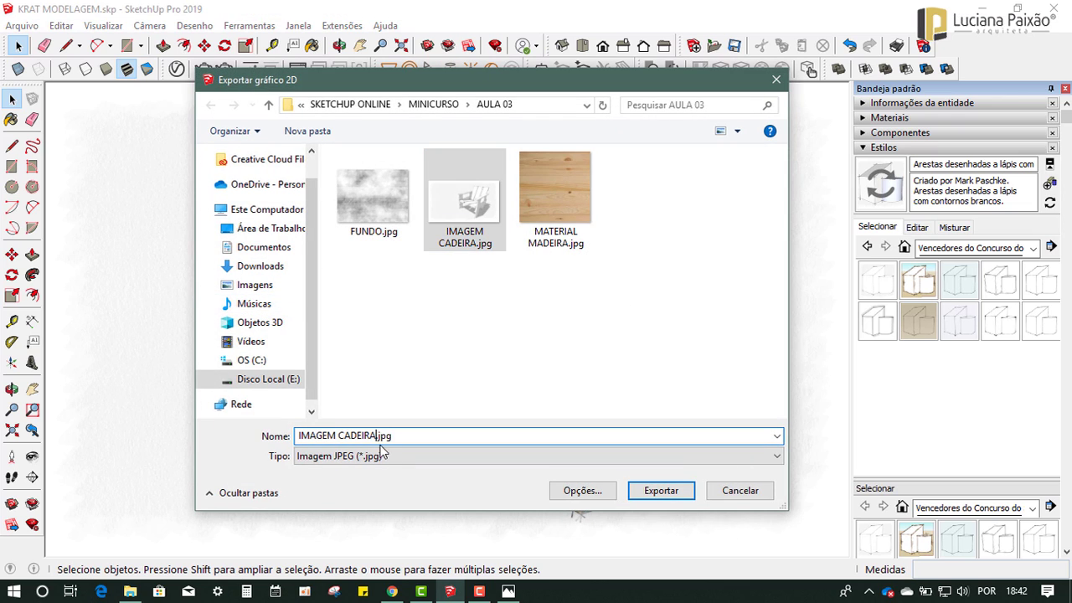
type("CO")
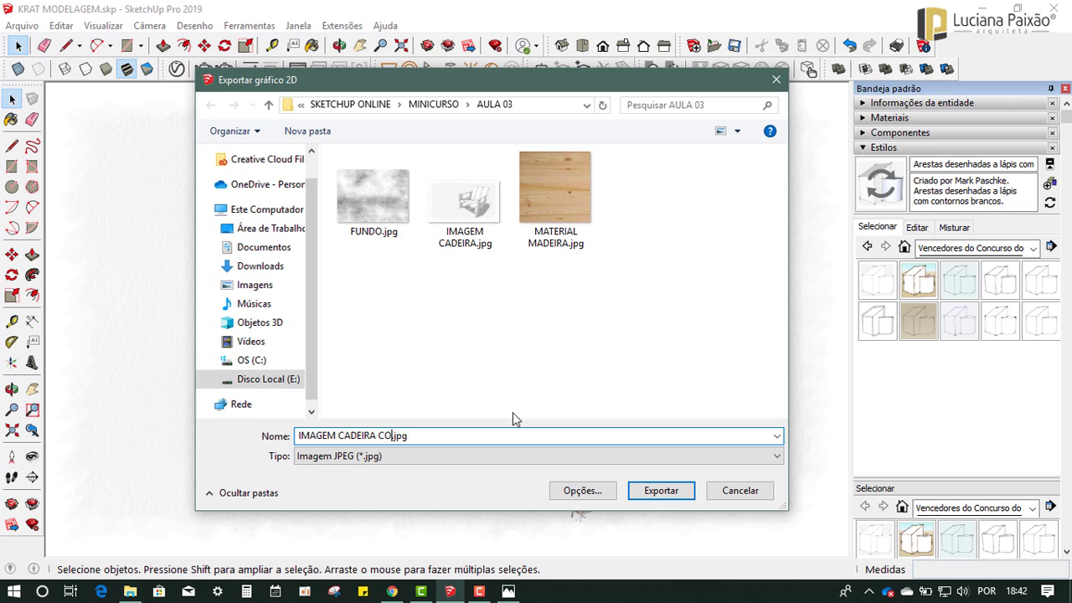
type("M TEXTURA")
left_click(662, 491)
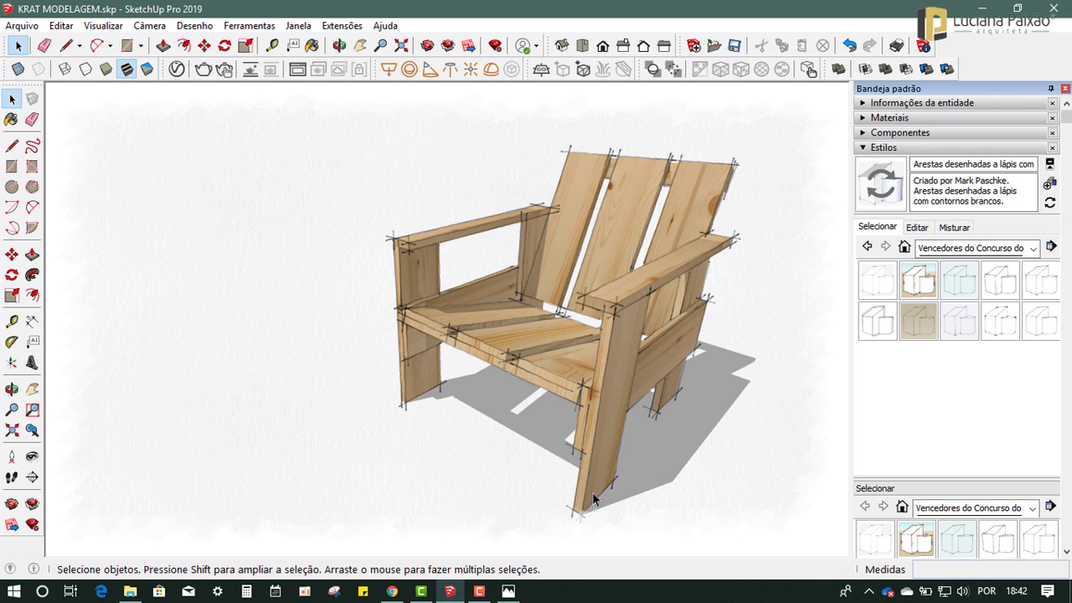
Step: Open IMAGEM CADEIRA COM TEXTURA.jpg from the AULA 03 folder in Photos
left_click(130, 591)
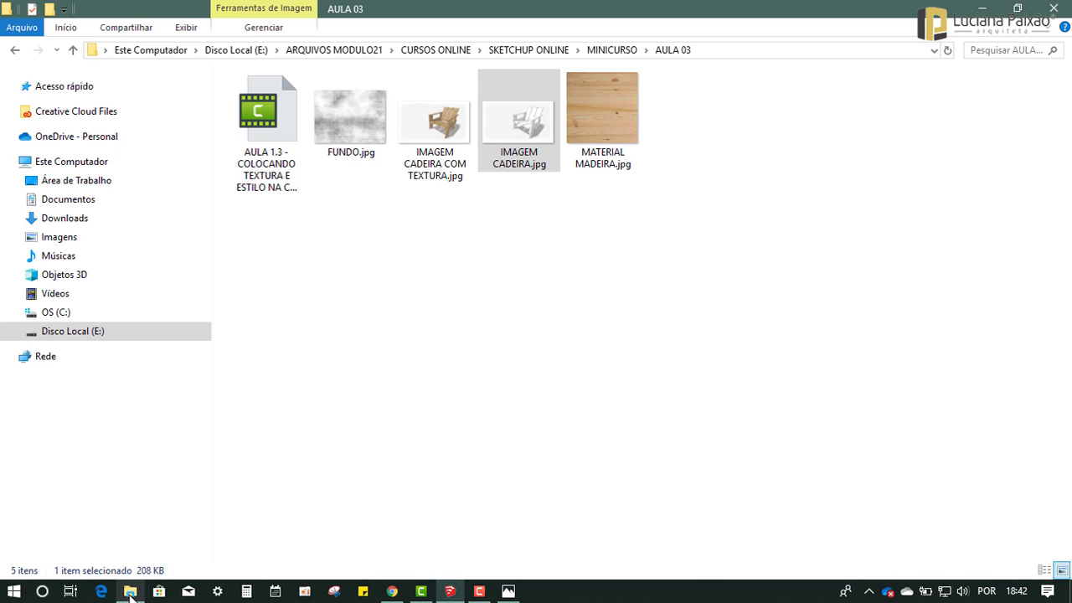
left_click(440, 137)
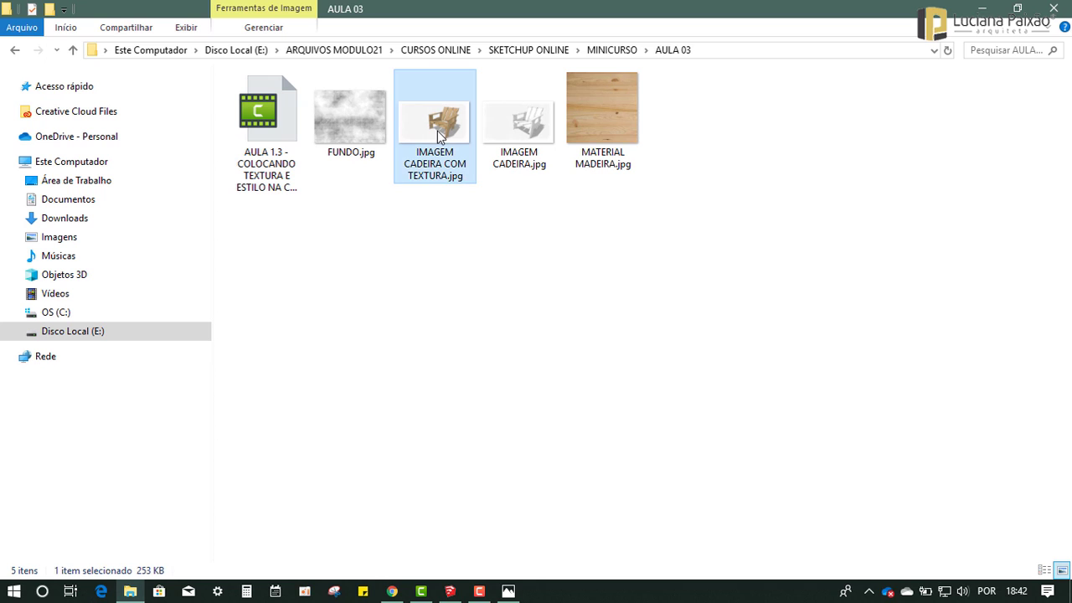
double_click(439, 137)
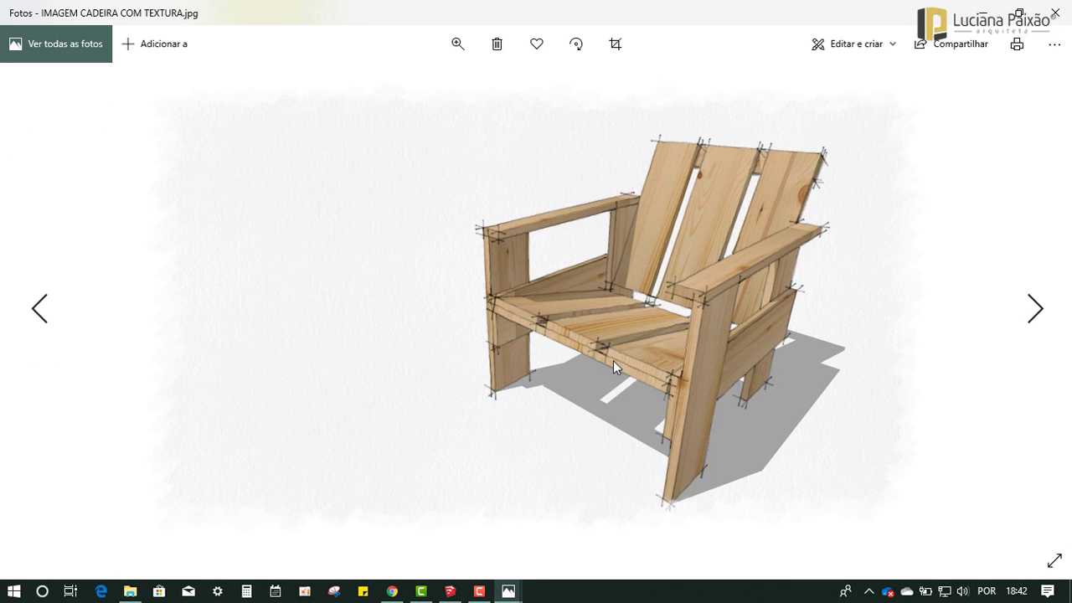